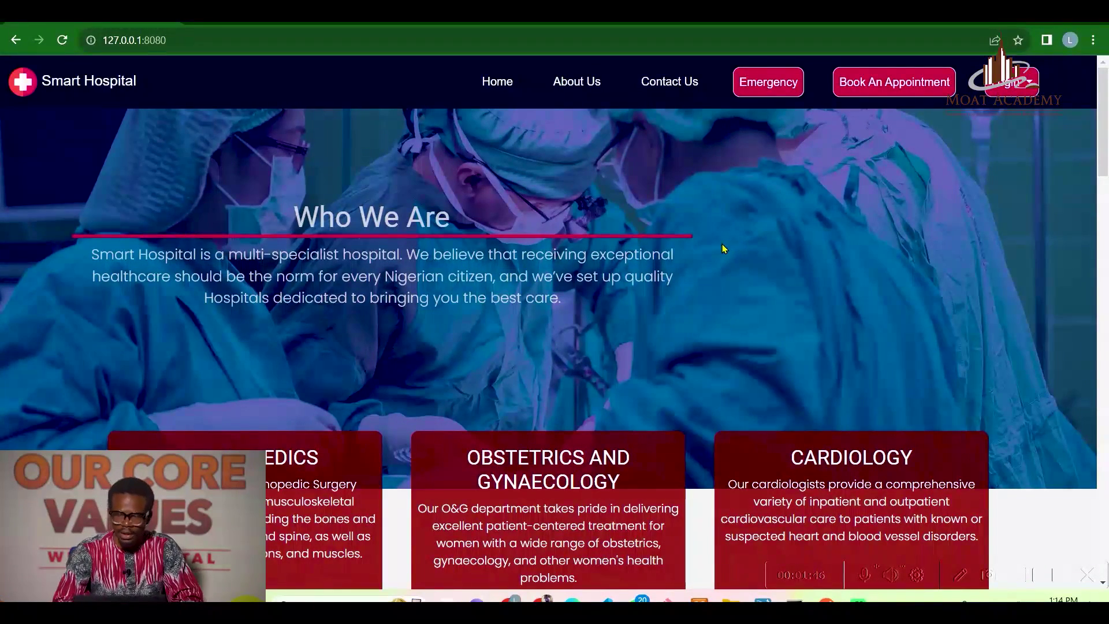
{"action": "key", "text": "Page_Down"}
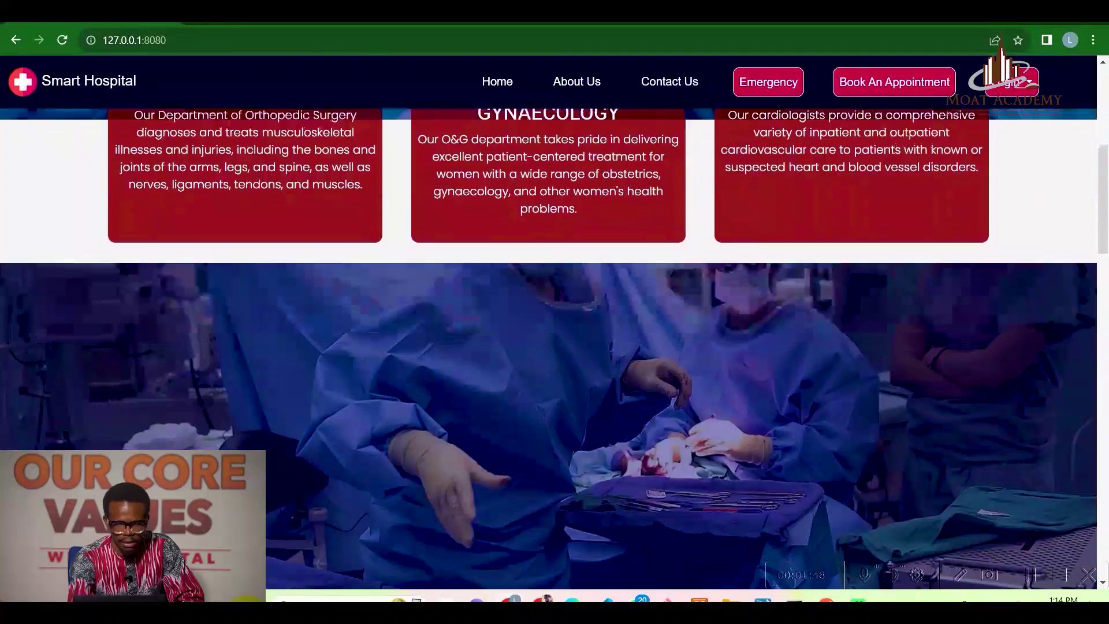
{"action": "key", "text": "Page_Down"}
{"action": "key", "text": "Page_Down"}
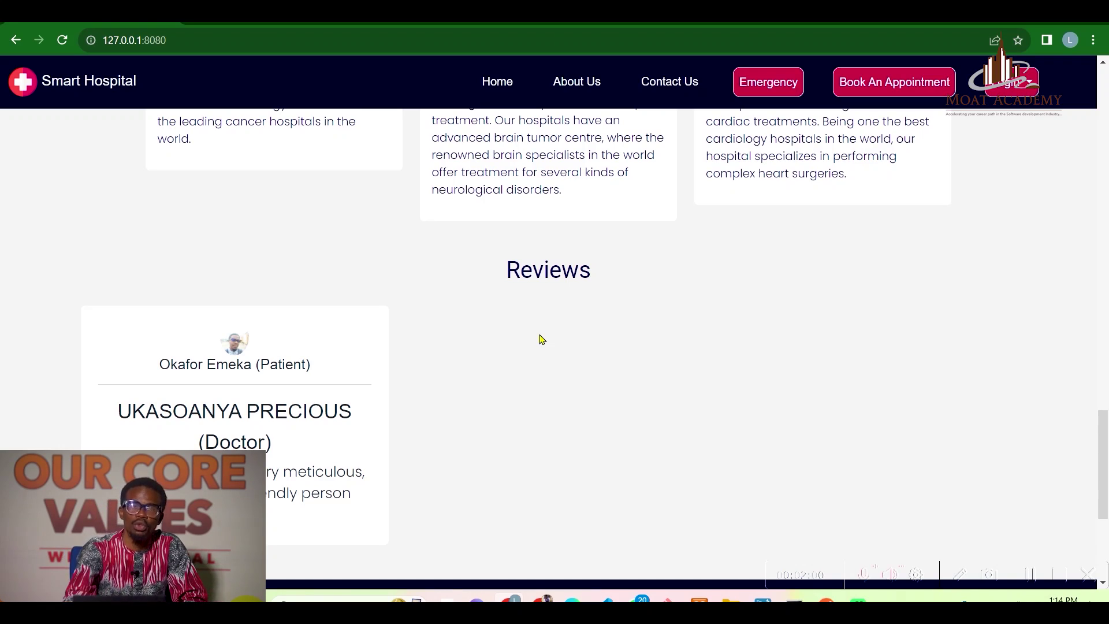
{"action": "scroll", "coordinate": [542, 339], "scroll_direction": "down", "scroll_amount": 5}
{"action": "scroll", "coordinate": [814, 379], "scroll_direction": "up", "scroll_amount": 15}
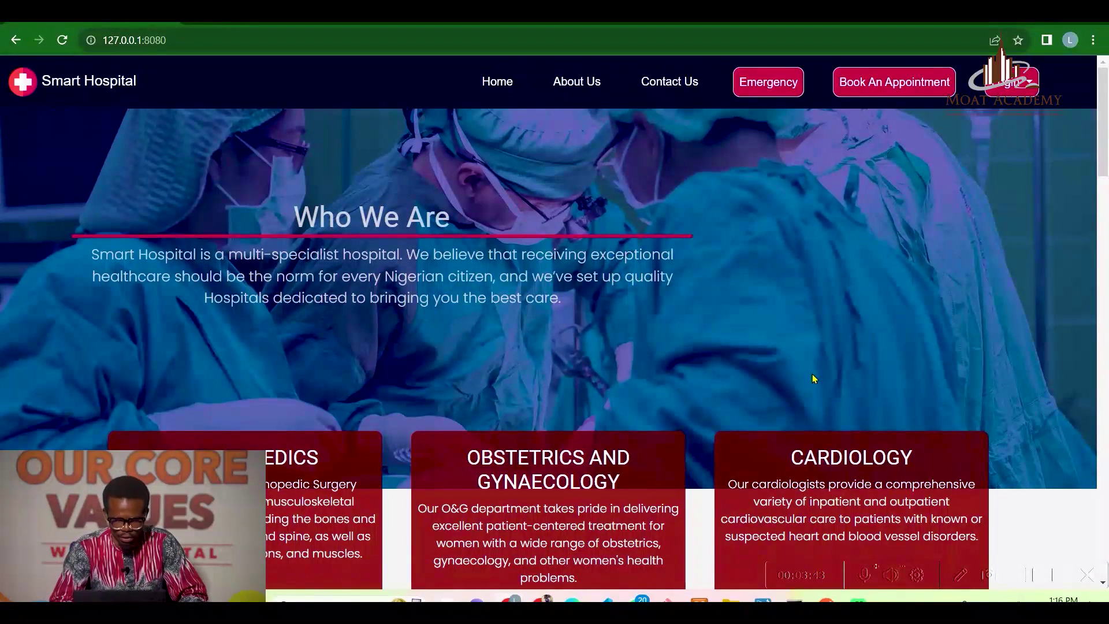
{"action": "mouse_move", "coordinate": [572, 599]}
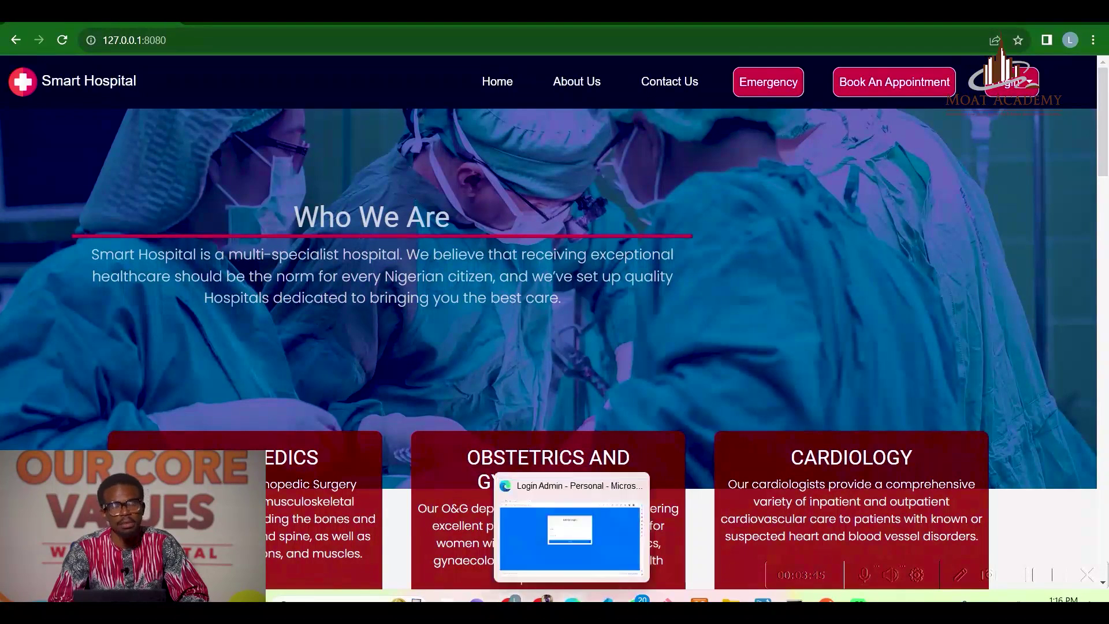
Sign in to the Smart Hospital admin area with the saved admin email and the account password.
{"action": "left_click", "coordinate": [556, 572]}
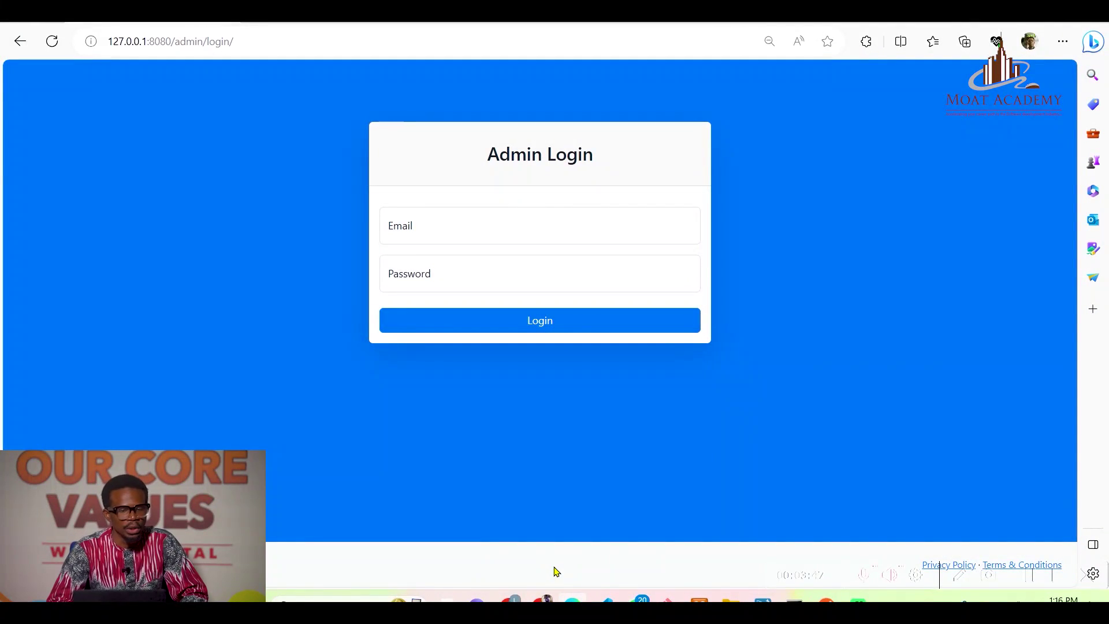
{"action": "left_click", "coordinate": [550, 219]}
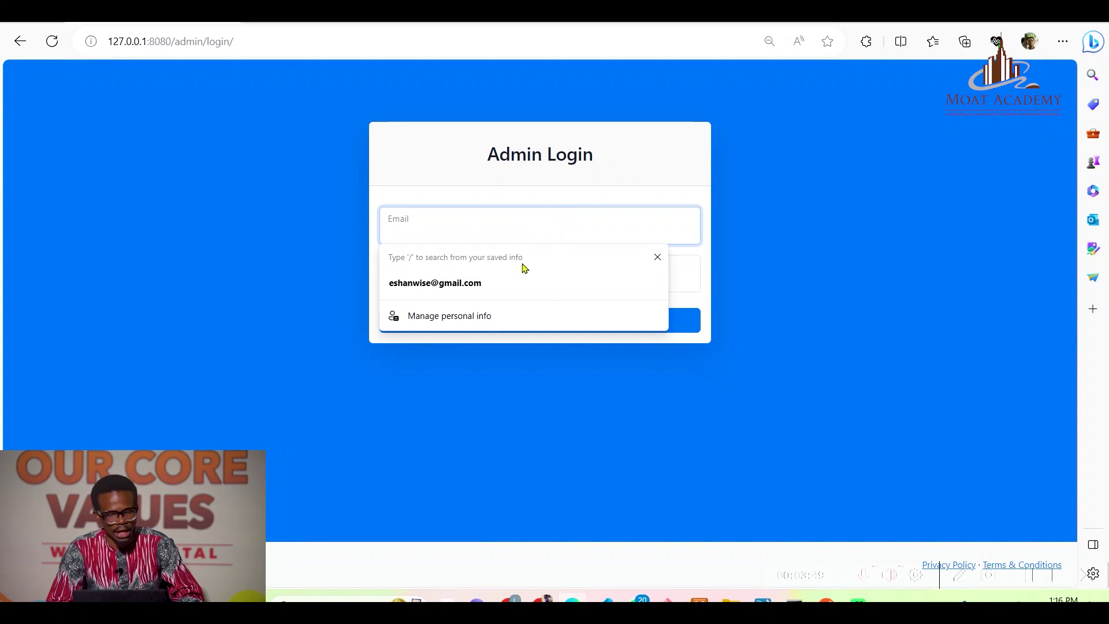
{"action": "left_click", "coordinate": [514, 280]}
{"action": "left_click", "coordinate": [514, 278]}
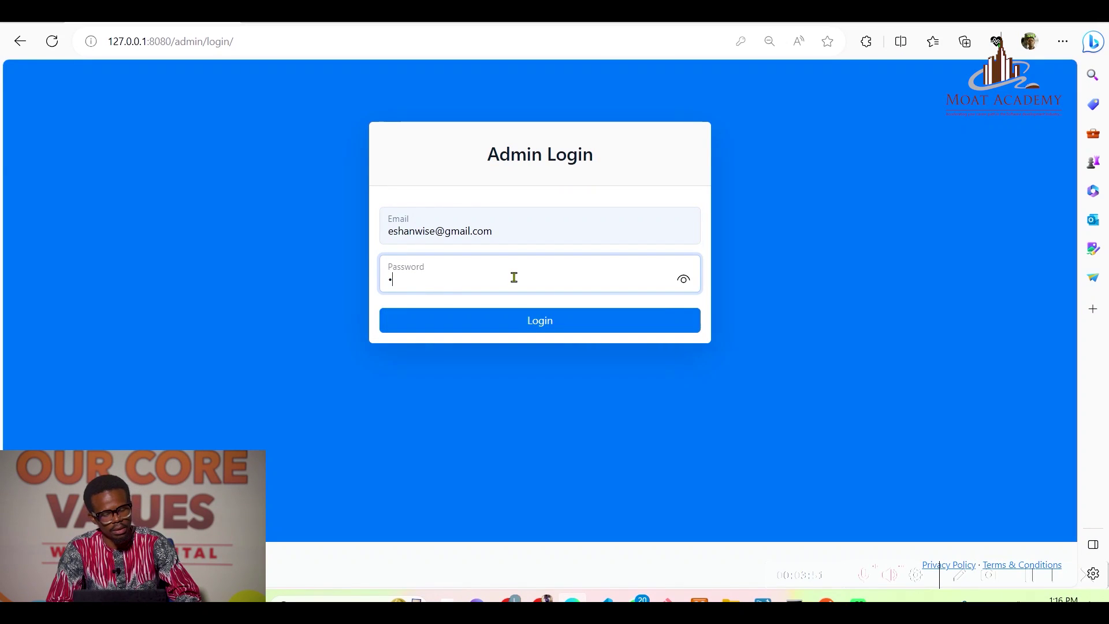
{"action": "left_click", "coordinate": [524, 318]}
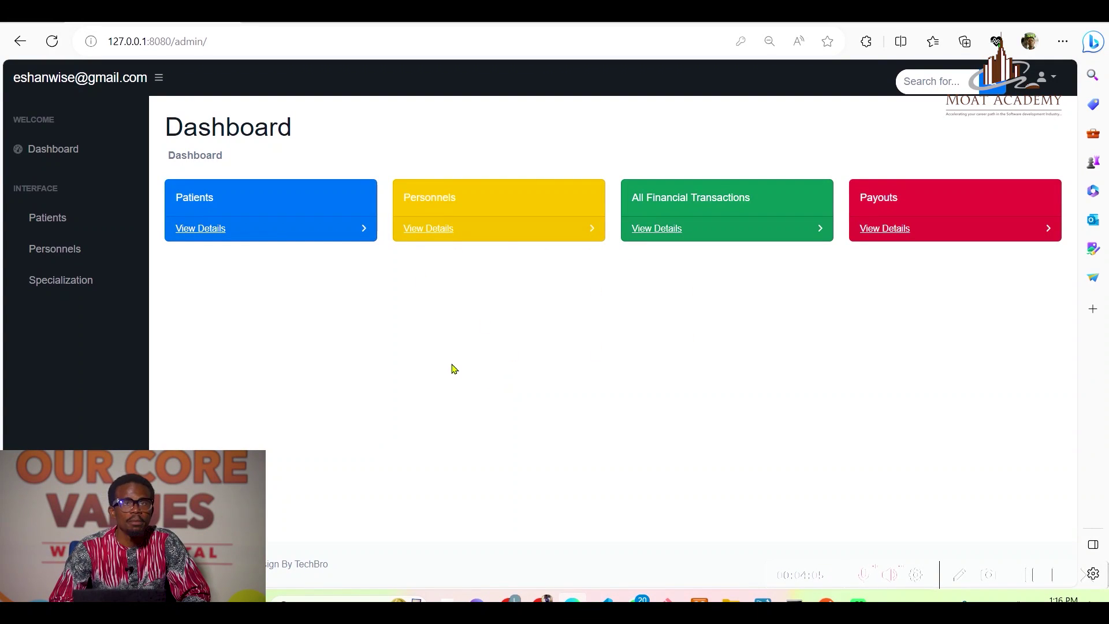
Open the registered patients list and review a patient's full details.
{"action": "left_click", "coordinate": [276, 210]}
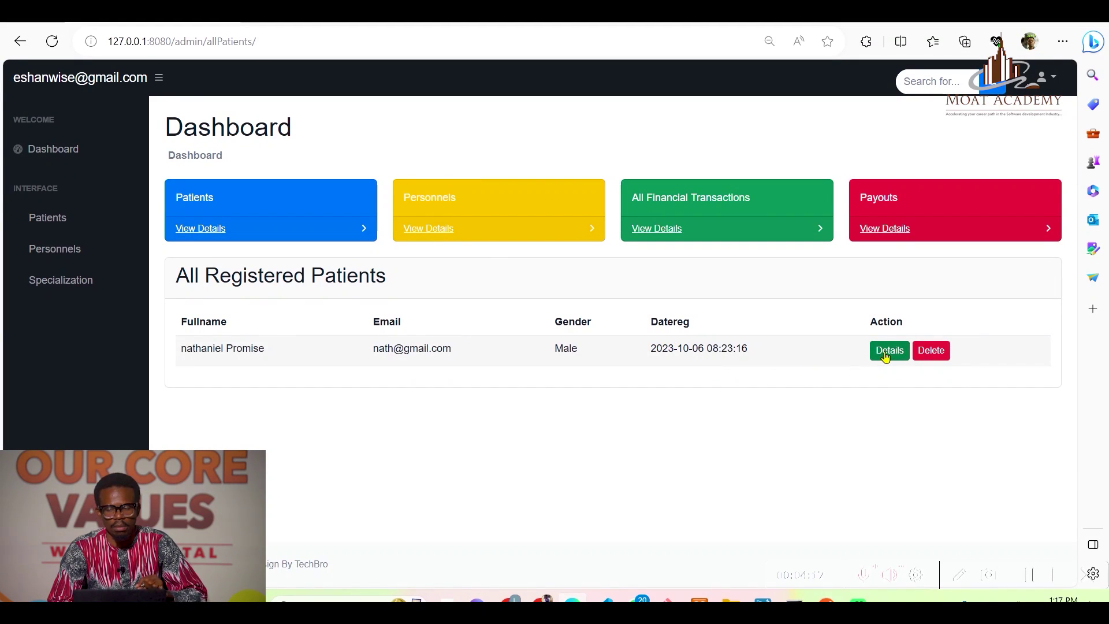
{"action": "left_click", "coordinate": [889, 351]}
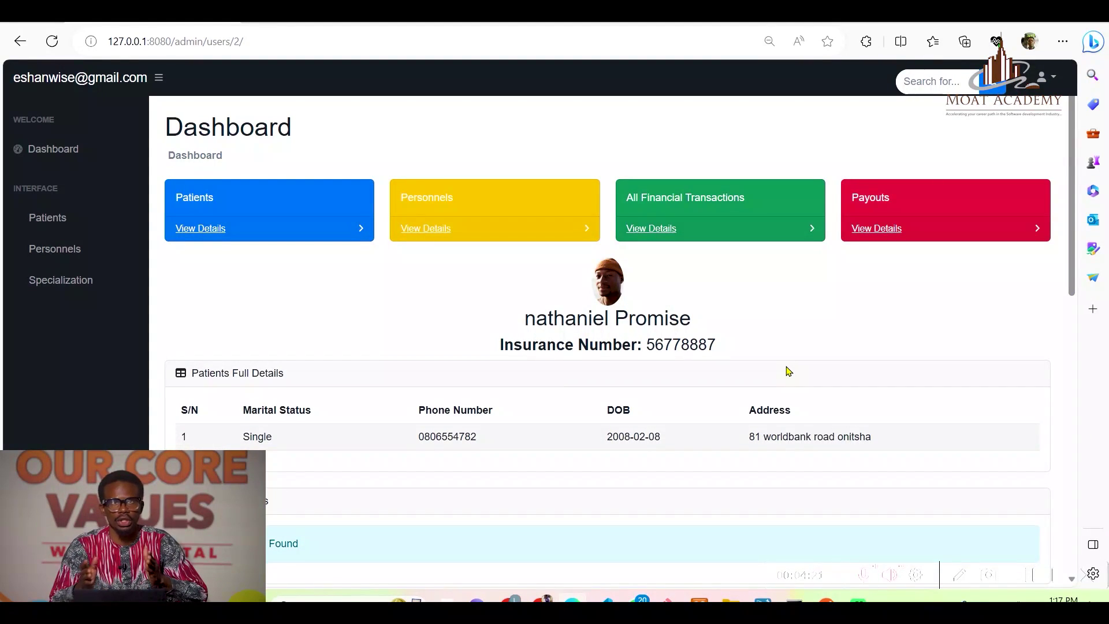
{"action": "scroll", "coordinate": [789, 371], "scroll_direction": "down", "scroll_amount": 8}
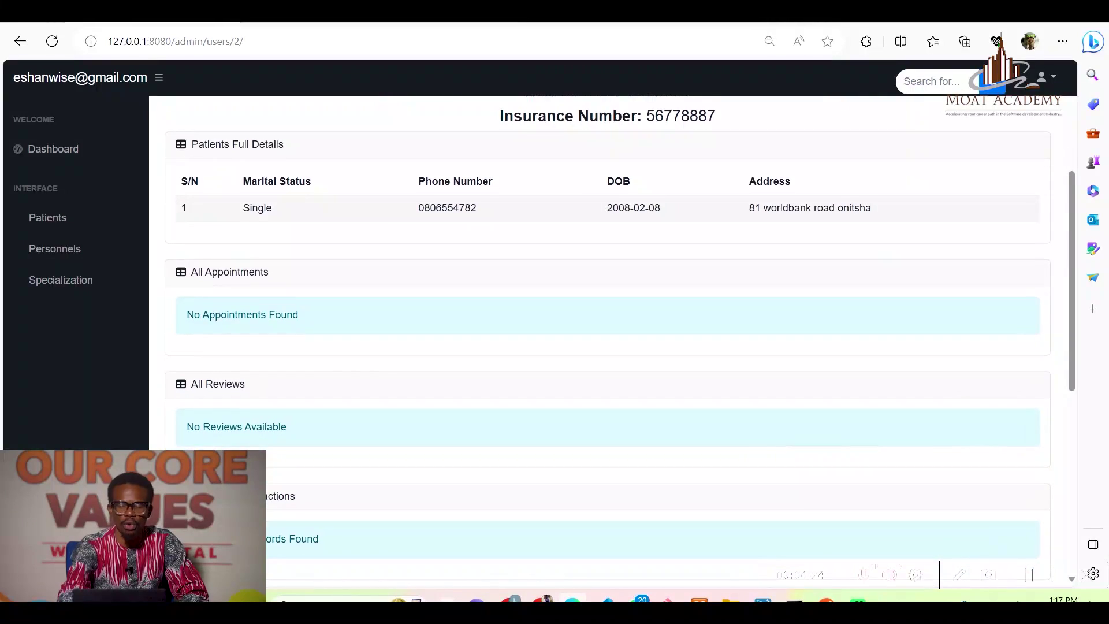
{"action": "scroll", "coordinate": [620, 335], "scroll_direction": "down", "scroll_amount": 3}
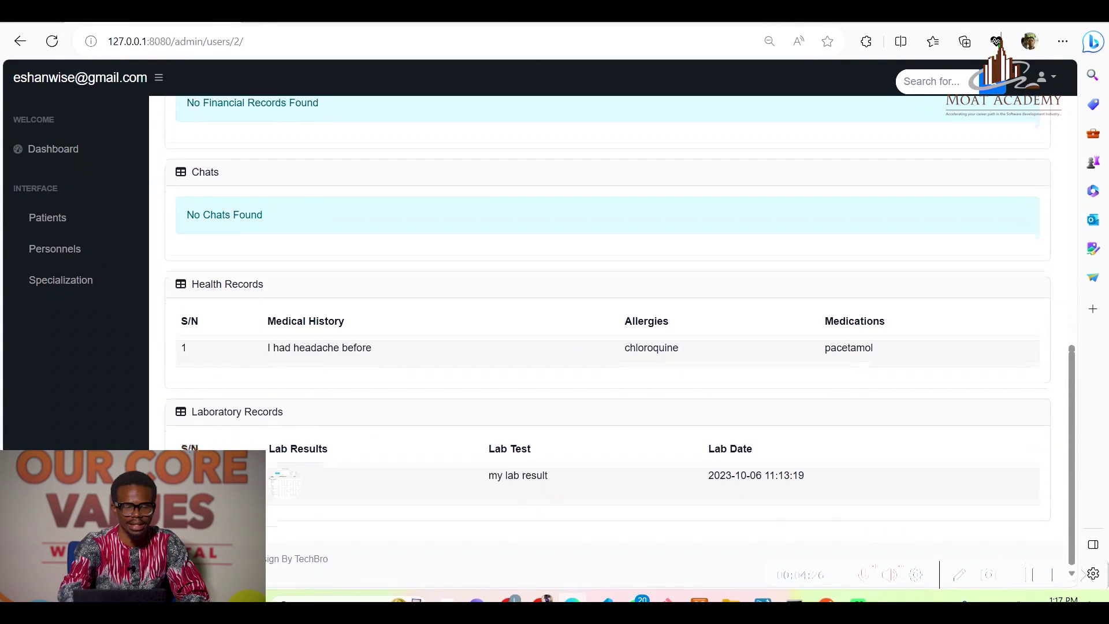
{"action": "scroll", "coordinate": [877, 261], "scroll_direction": "up", "scroll_amount": 10}
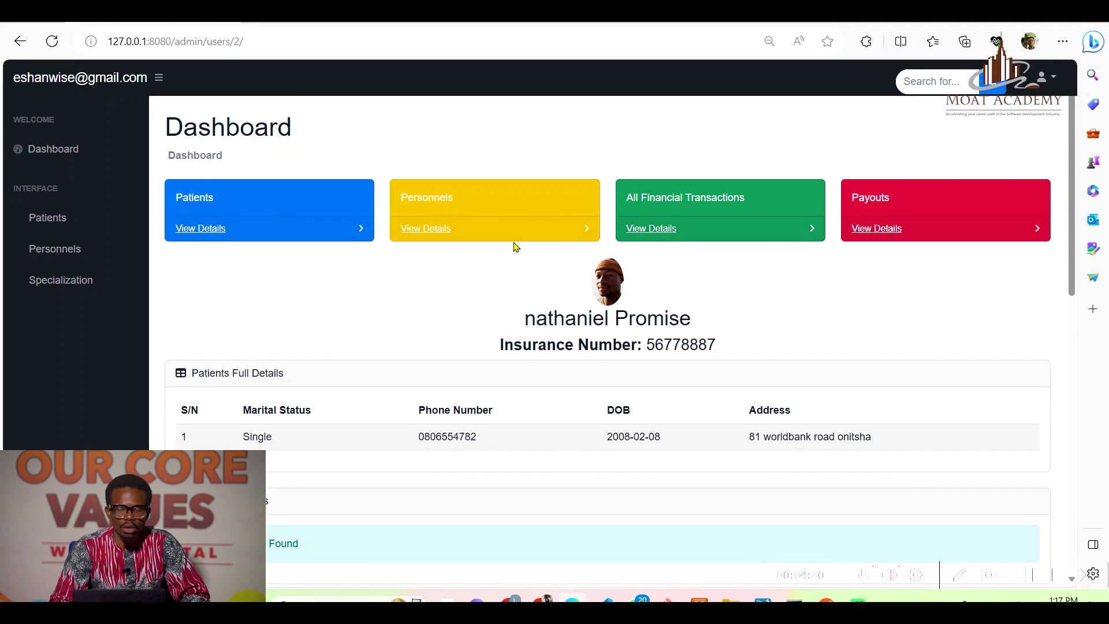
Check the personnel list and the empty financial transactions, then return to the medical personnel list.
{"action": "left_click", "coordinate": [474, 216]}
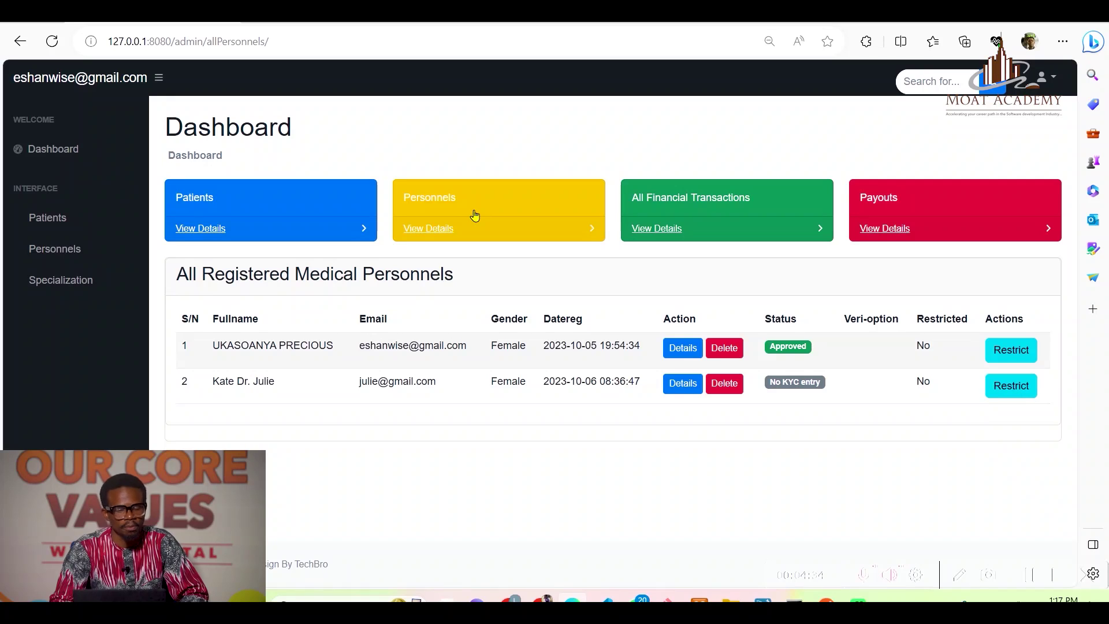
{"action": "left_click", "coordinate": [688, 200]}
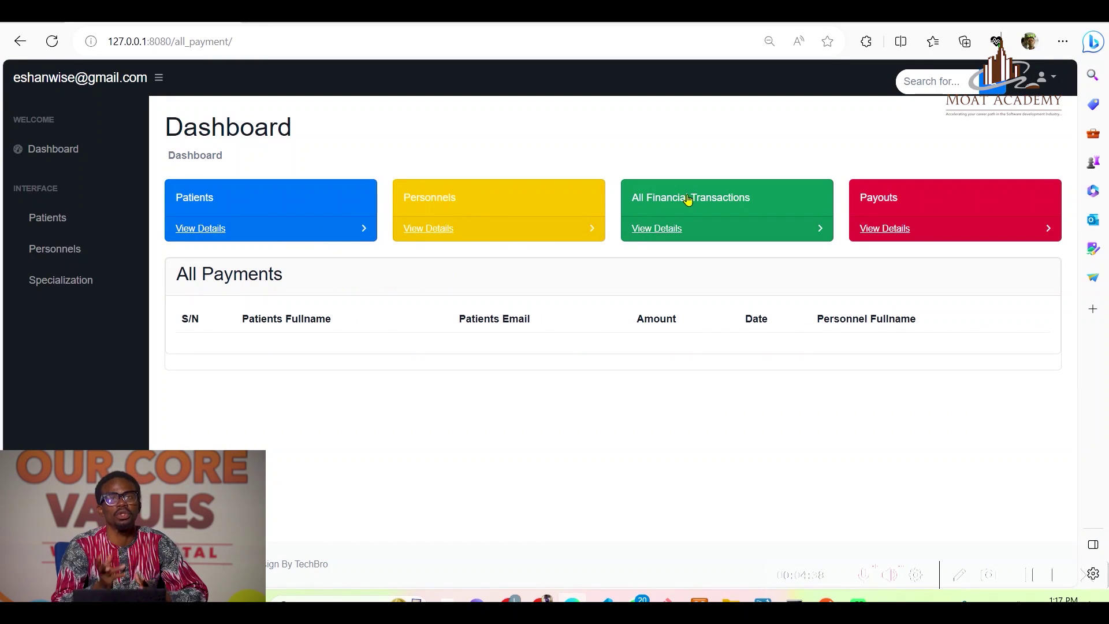
{"action": "left_click", "coordinate": [456, 199]}
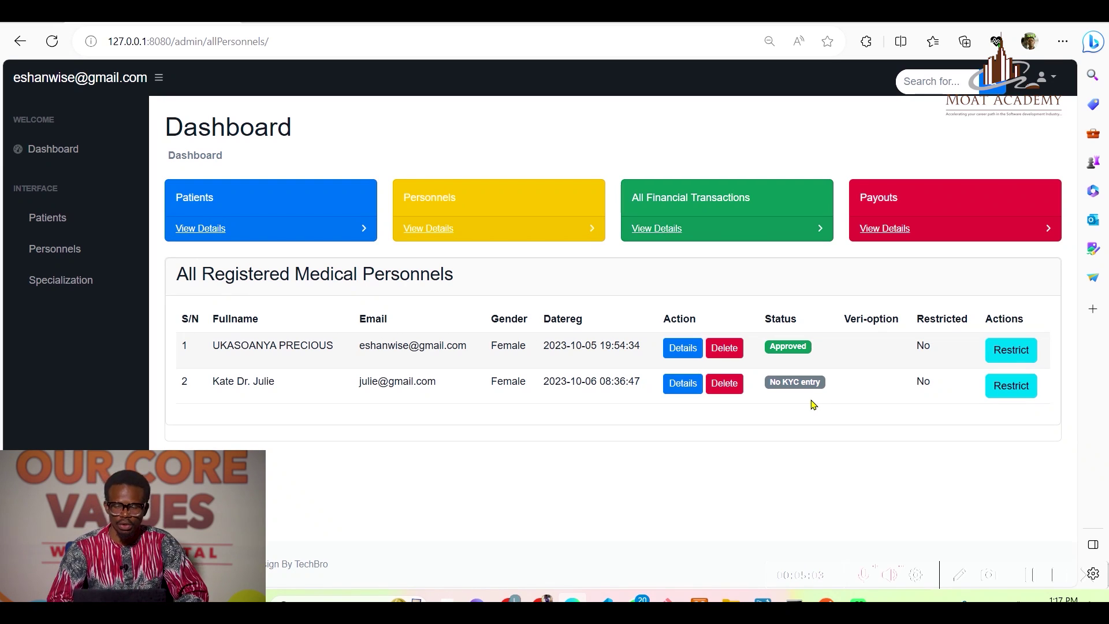
View the second doctor's full profile, then go back to the personnel list.
{"action": "left_click", "coordinate": [674, 391]}
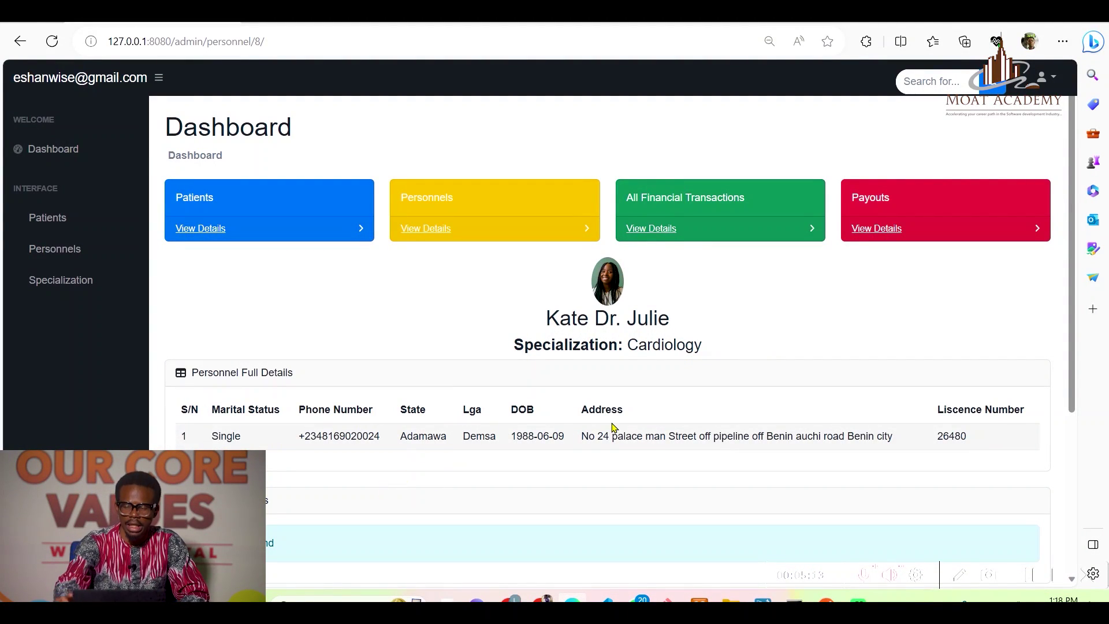
{"action": "scroll", "coordinate": [613, 427], "scroll_direction": "down", "scroll_amount": 5}
{"action": "key", "text": "alt+Left"}
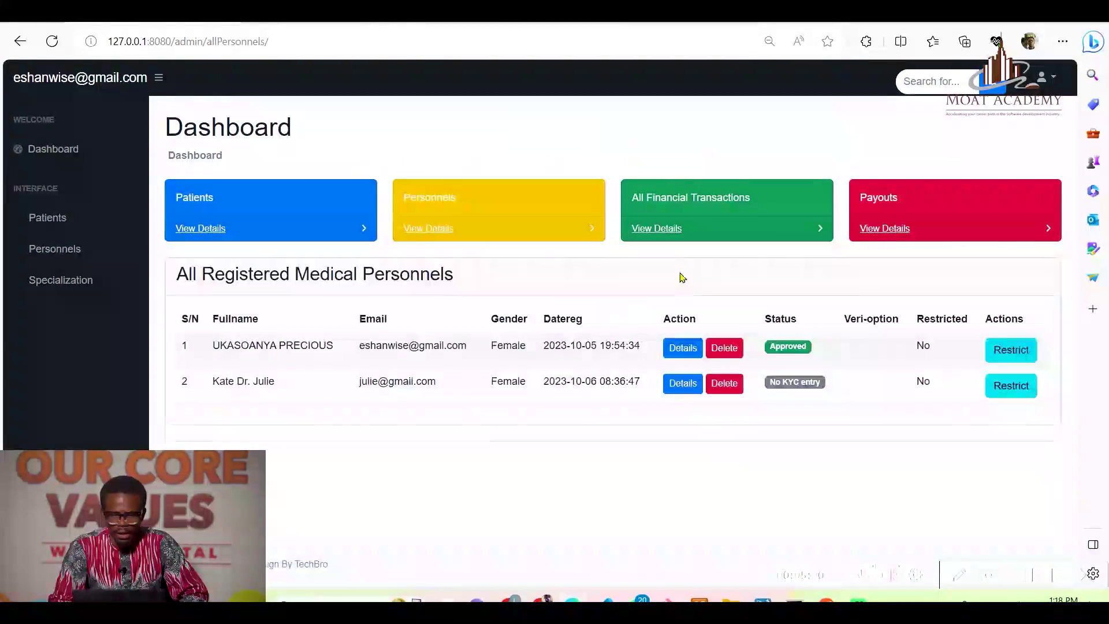
{"action": "mouse_move", "coordinate": [547, 598]}
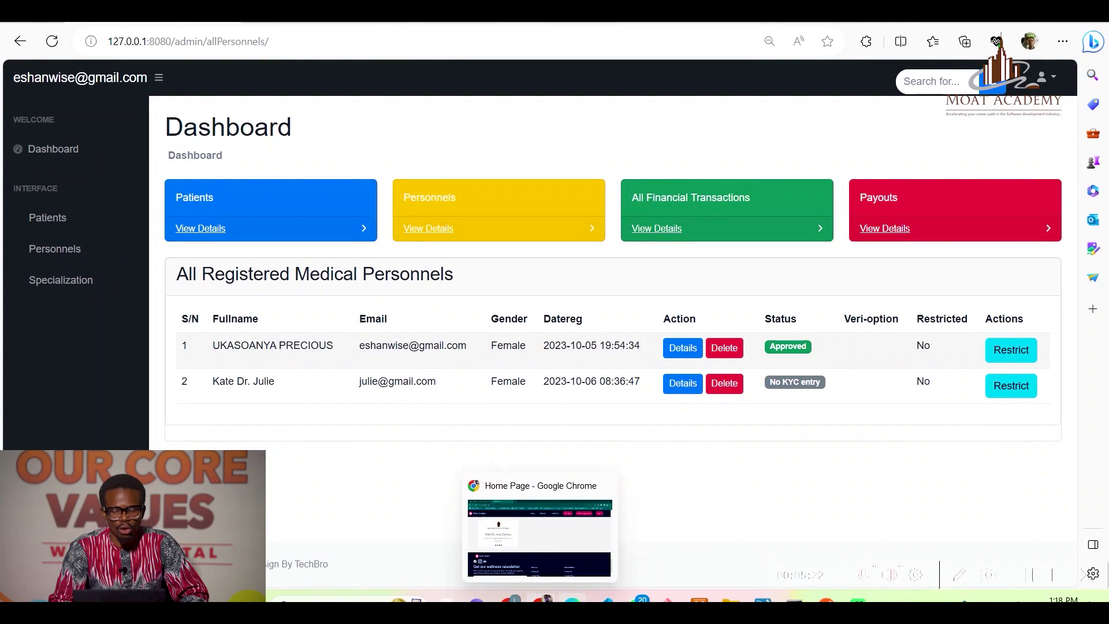
Log in as medical personnel with the doctor's saved credentials and review her profile details.
{"action": "left_click", "coordinate": [543, 544]}
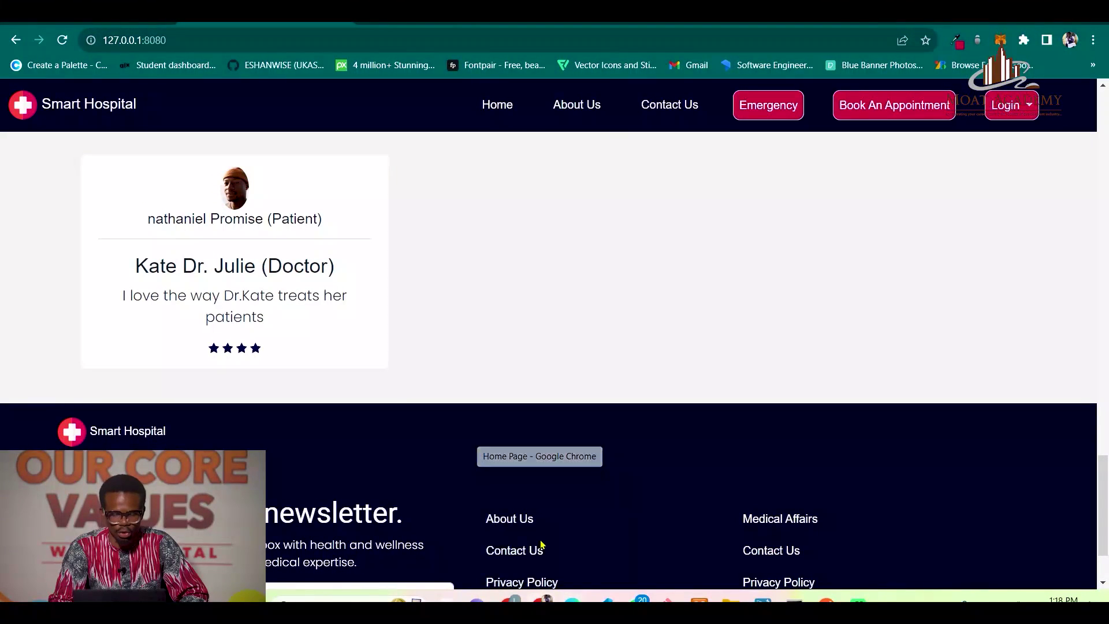
{"action": "left_click", "coordinate": [1021, 105]}
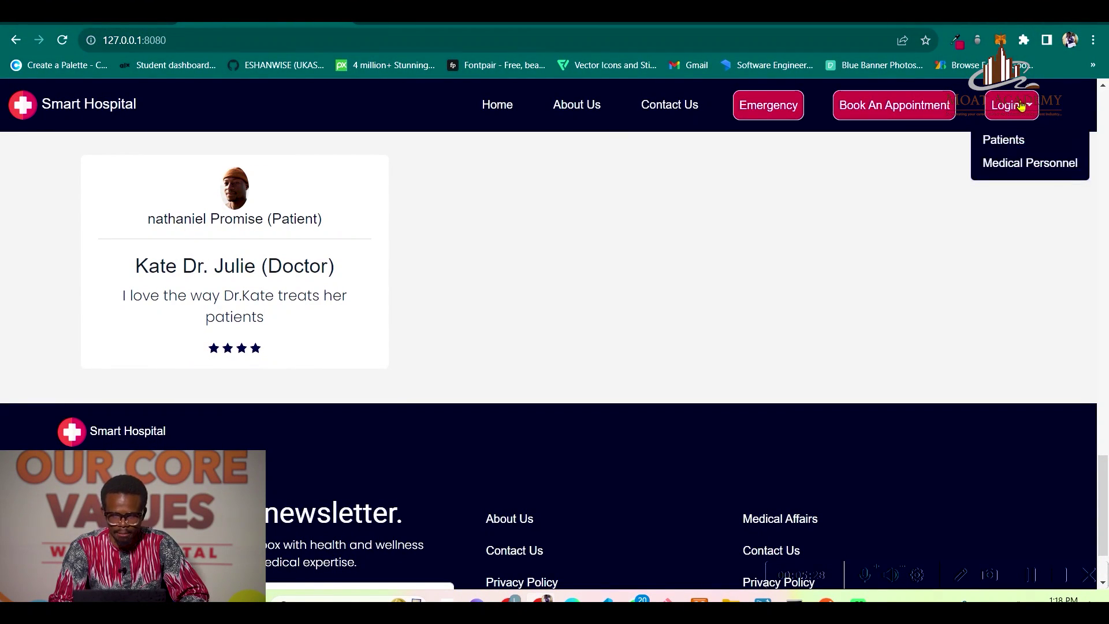
{"action": "left_click", "coordinate": [1021, 163]}
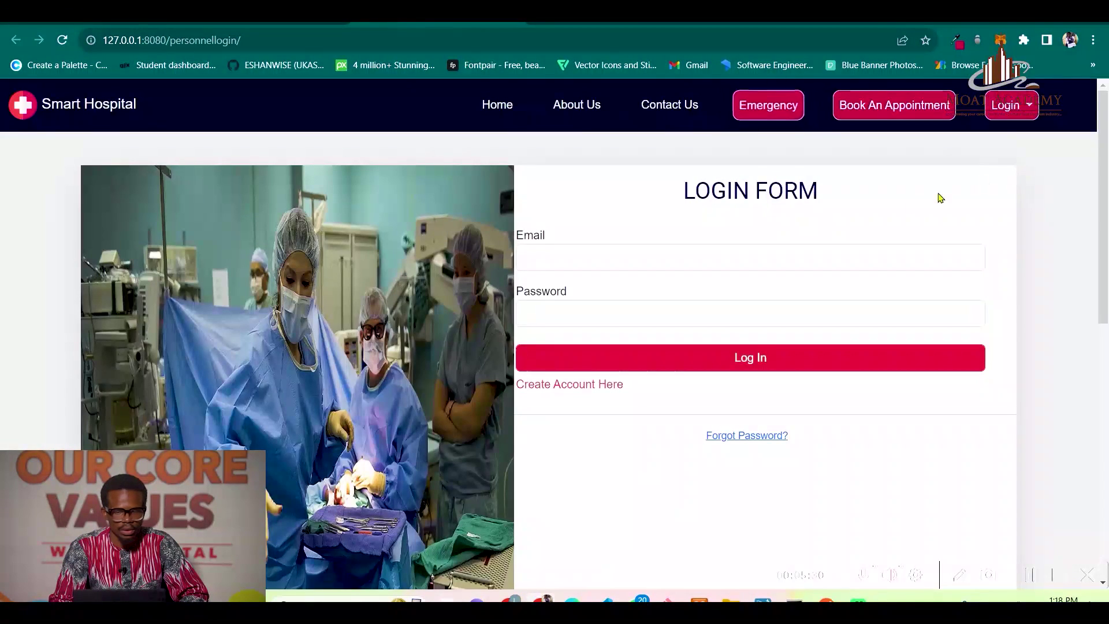
{"action": "left_click", "coordinate": [798, 262]}
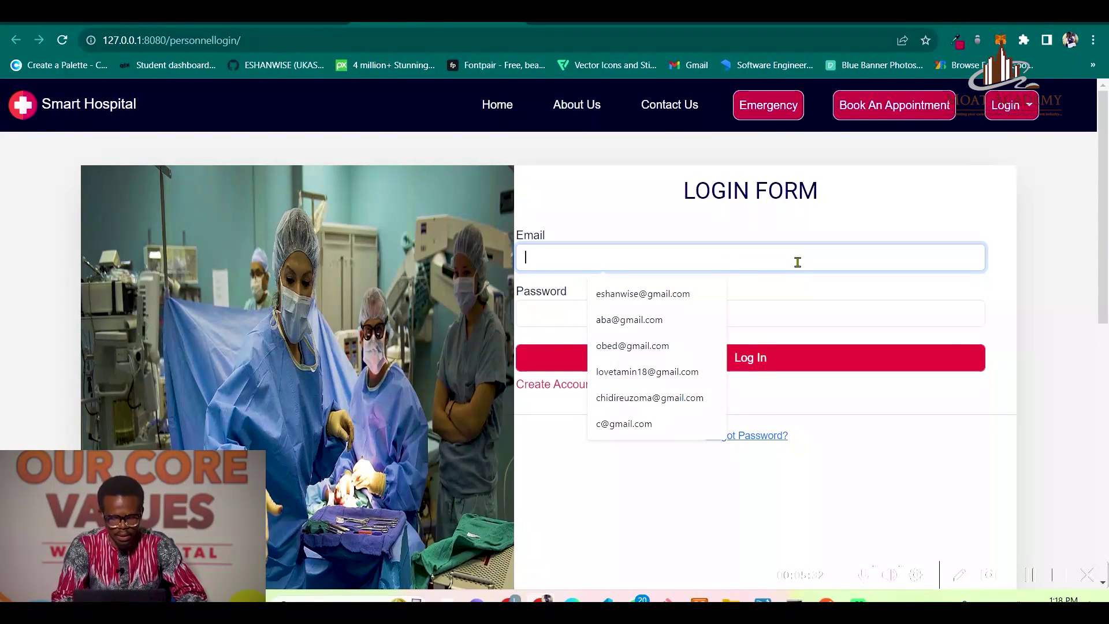
{"action": "left_click", "coordinate": [678, 324]}
{"action": "left_click", "coordinate": [678, 359]}
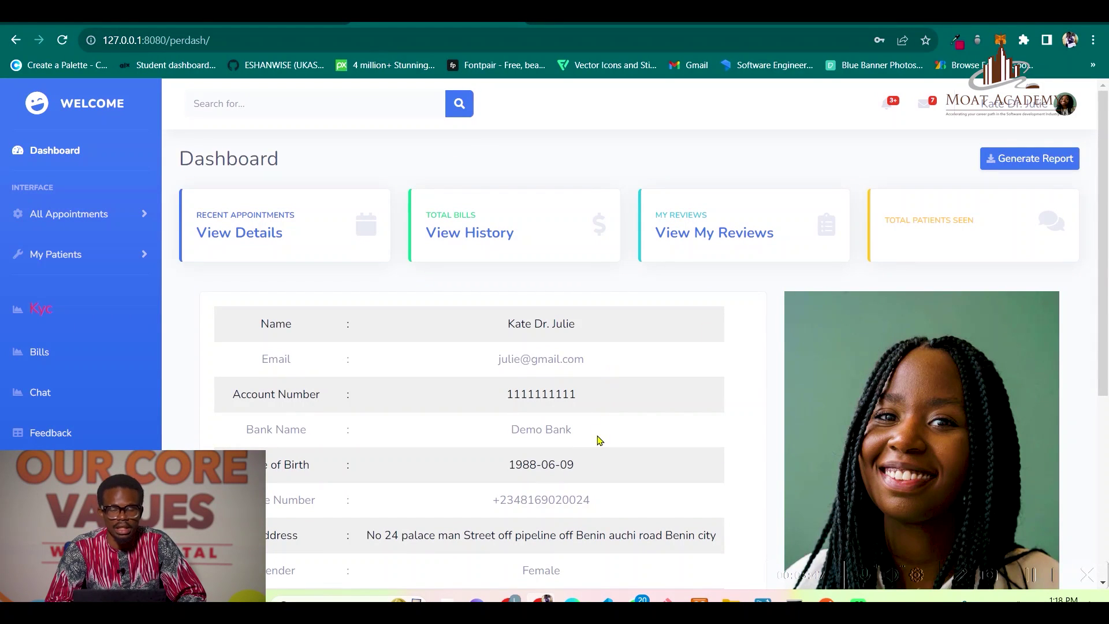
{"action": "scroll", "coordinate": [565, 498], "scroll_direction": "down", "scroll_amount": 5}
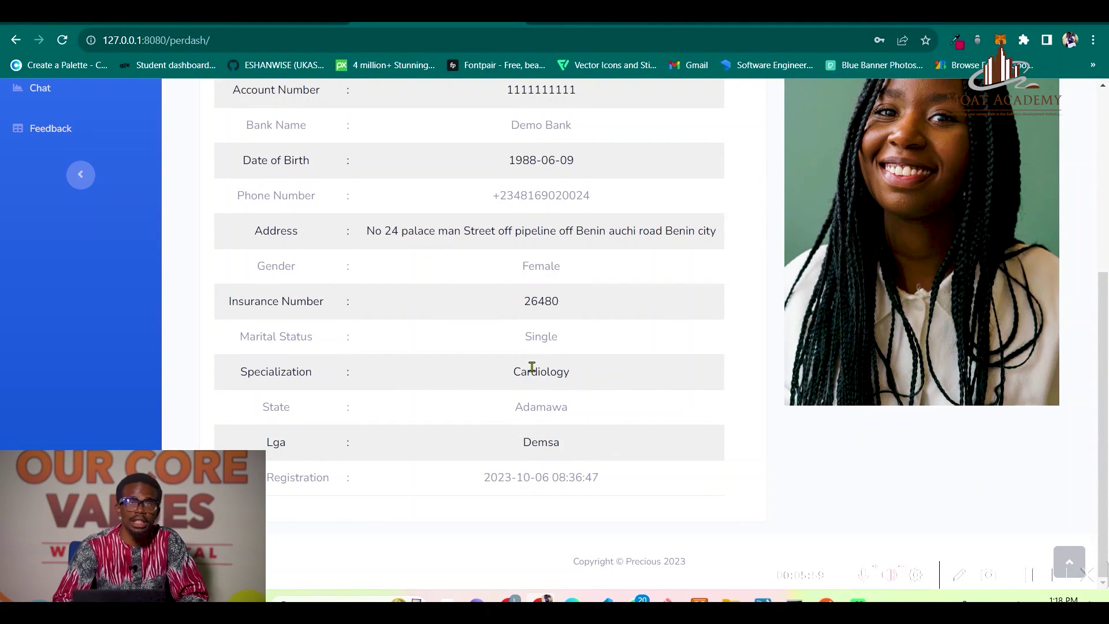
{"action": "scroll", "coordinate": [557, 260], "scroll_direction": "up", "scroll_amount": 5}
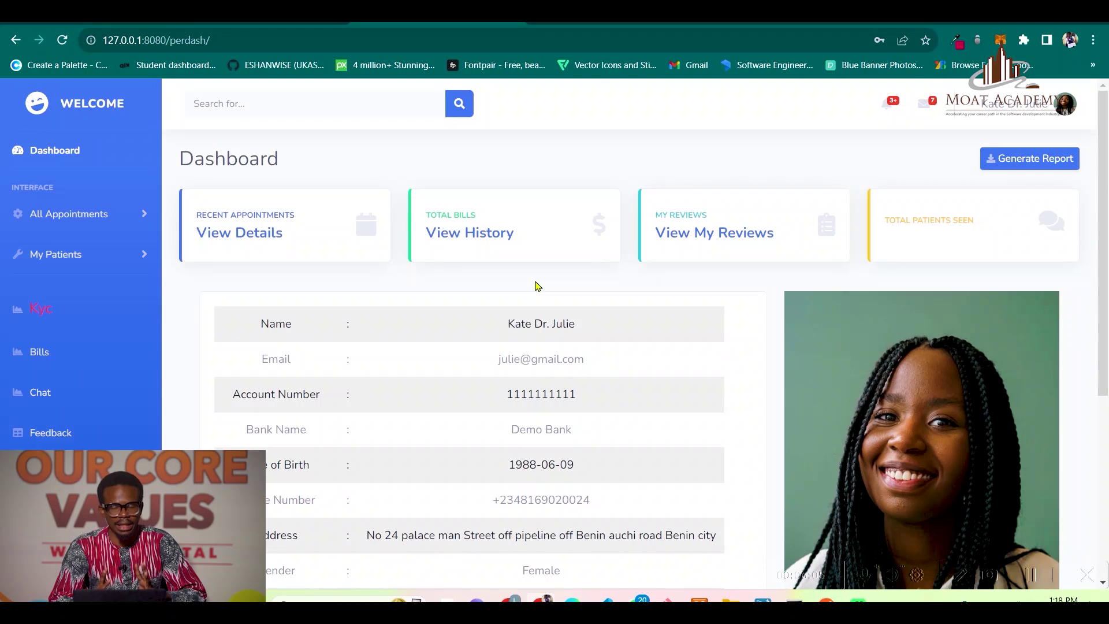
Open the doctor's billing history, then try recent appointments, which redirects to the KYC page.
{"action": "left_click", "coordinate": [466, 234]}
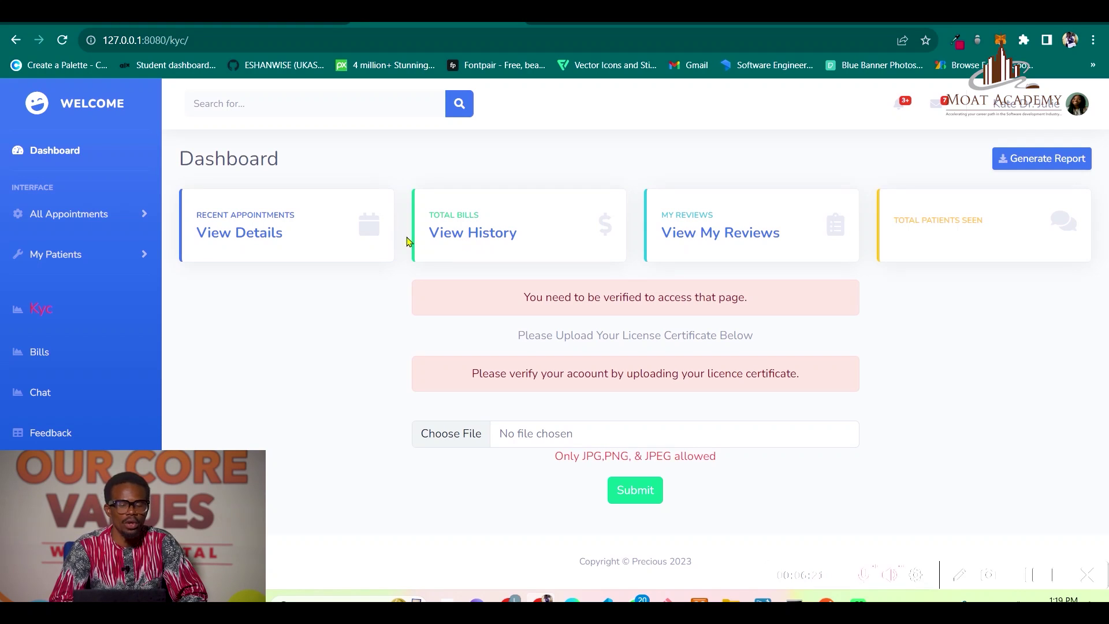
{"action": "left_click", "coordinate": [253, 236]}
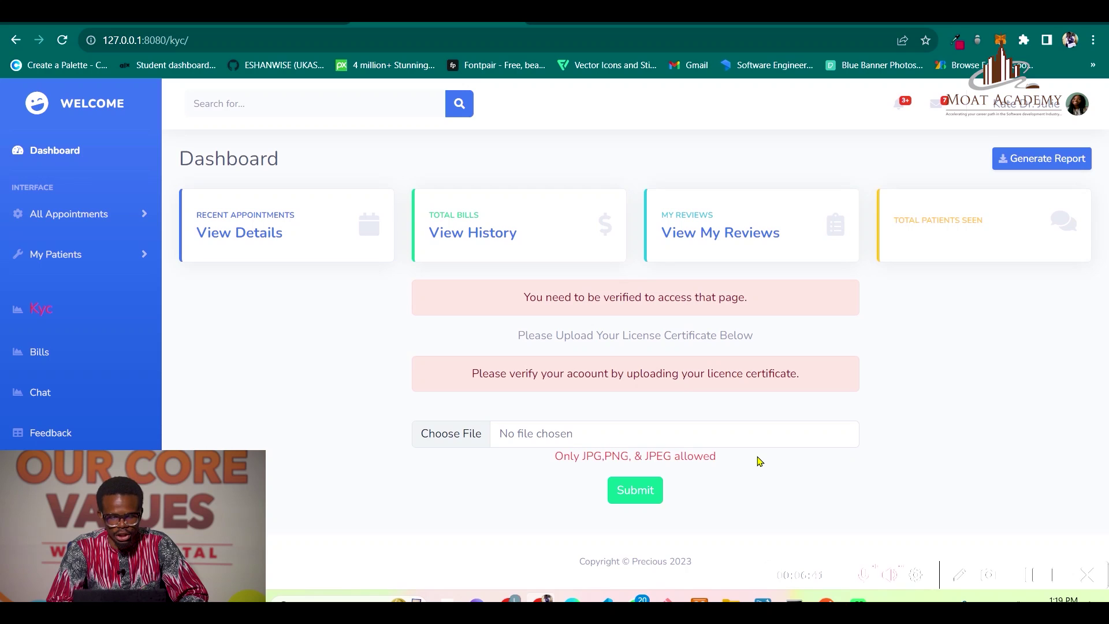
Upload the cert_main licence certificate and submit it for KYC verification.
{"action": "left_click", "coordinate": [696, 441]}
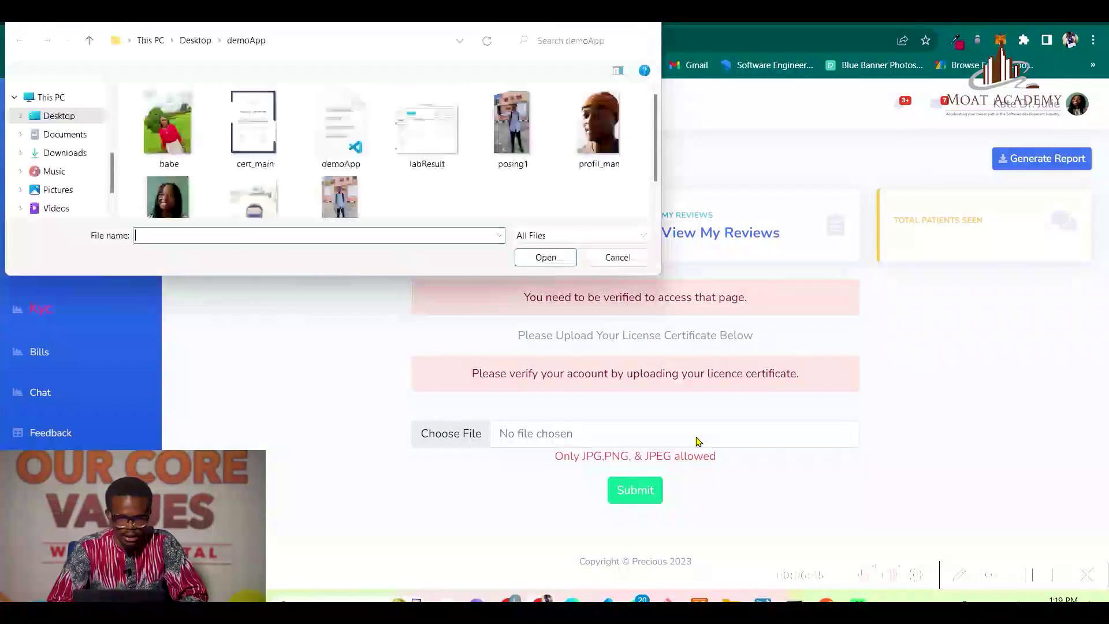
{"action": "left_click", "coordinate": [254, 127]}
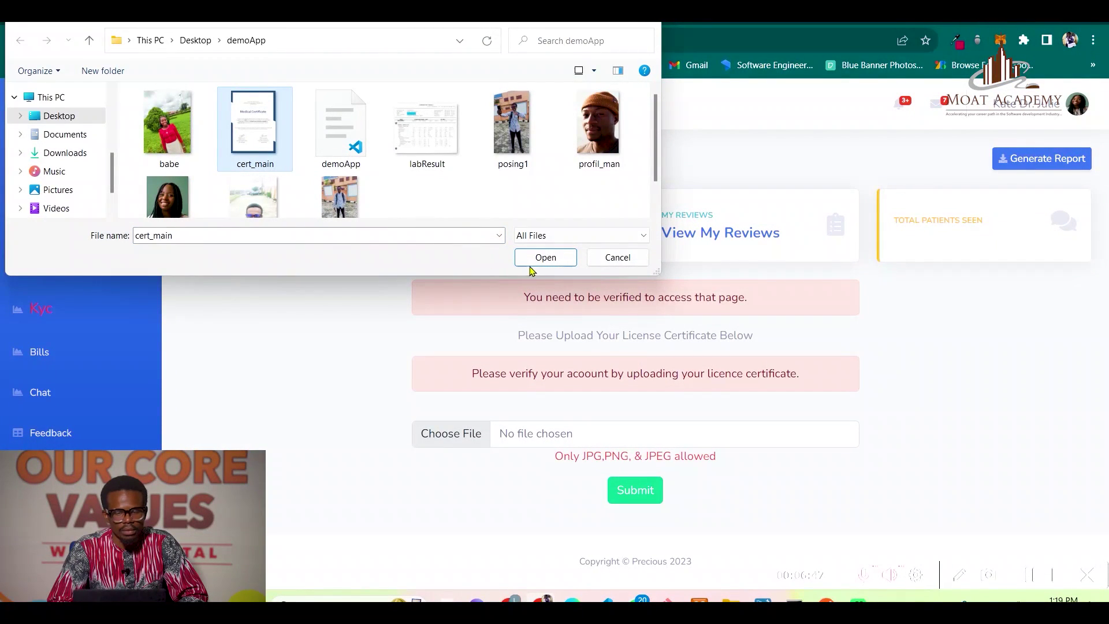
{"action": "left_click", "coordinate": [545, 258]}
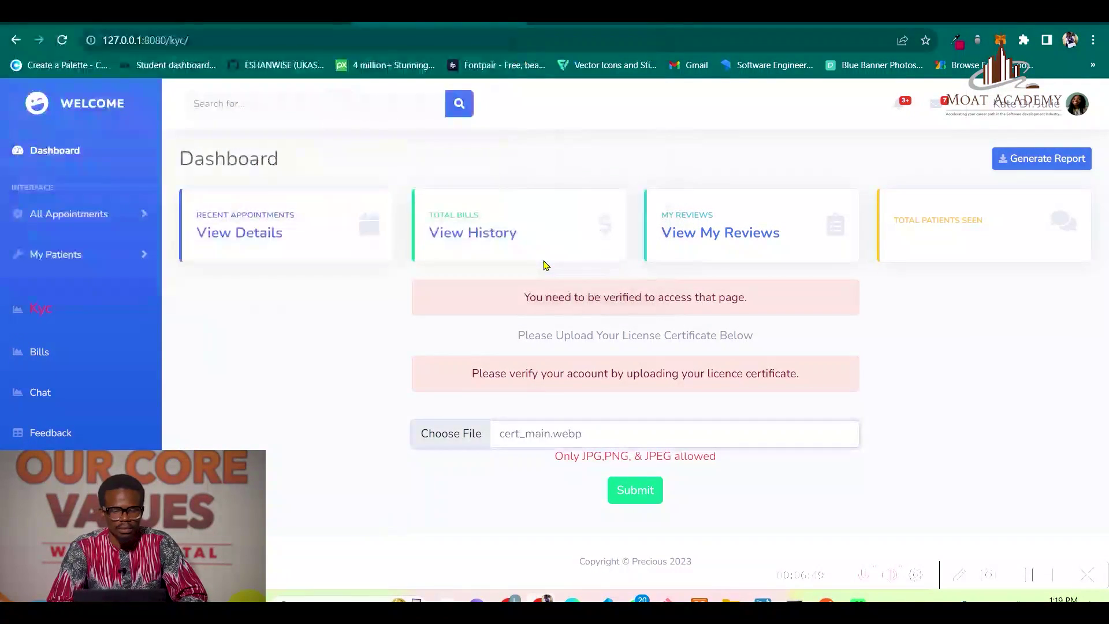
{"action": "left_click", "coordinate": [641, 494]}
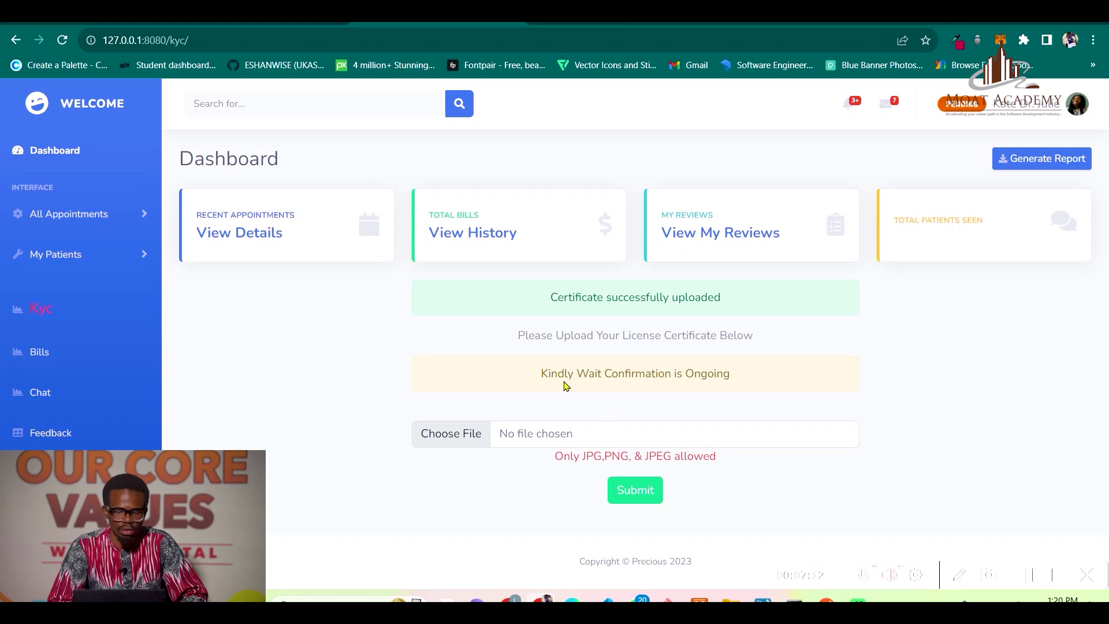
Attach cert_main again and resubmit, getting the already-submitted refusal.
{"action": "left_click", "coordinate": [254, 127]}
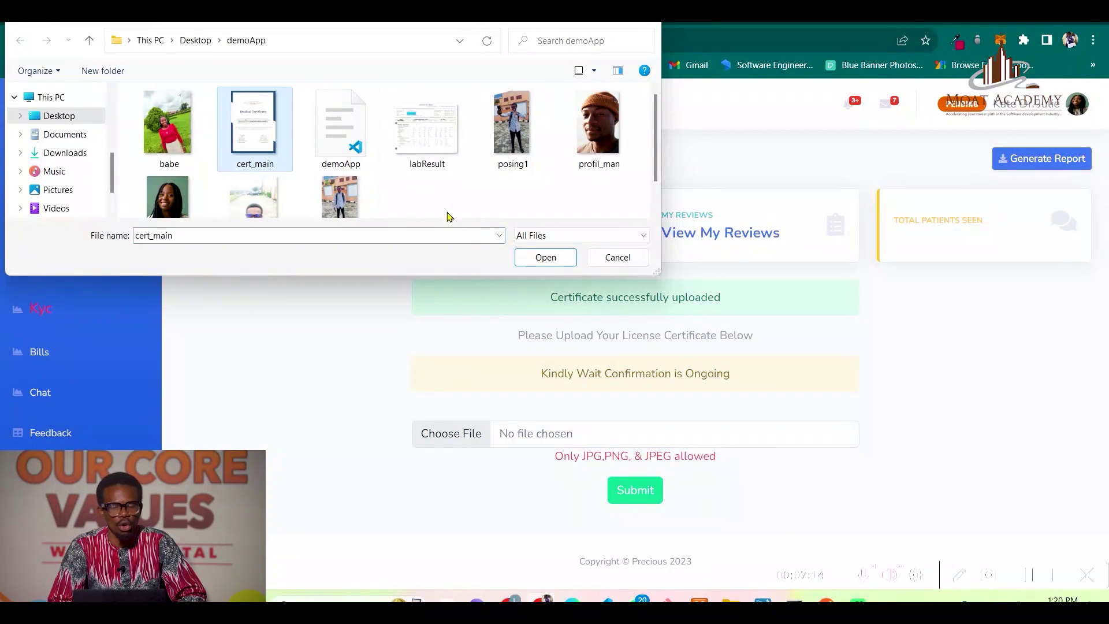
{"action": "left_click", "coordinate": [549, 257]}
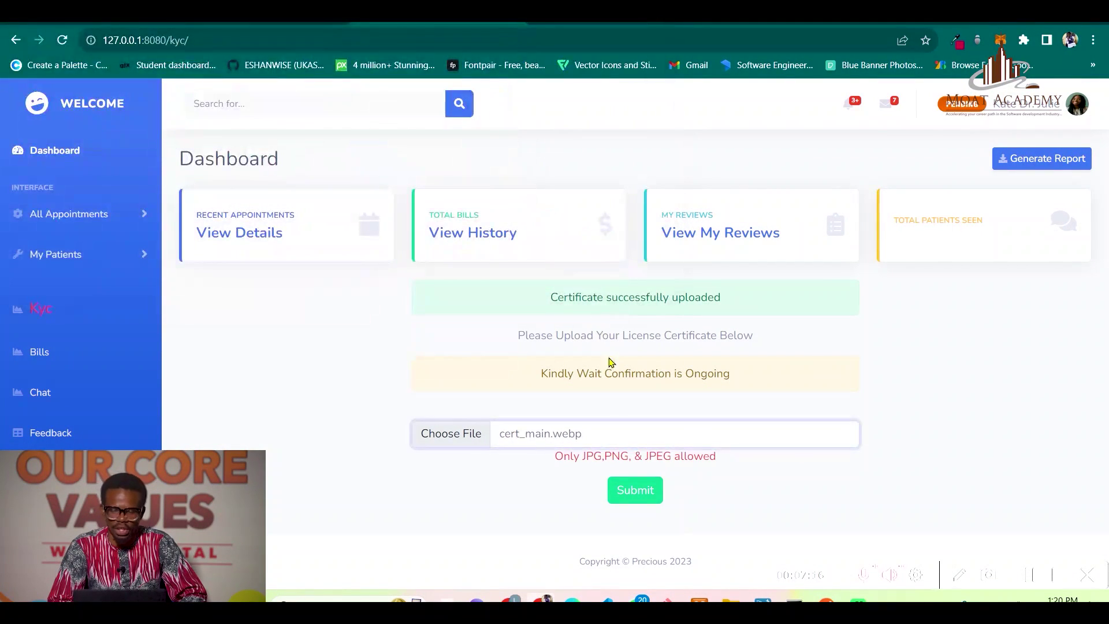
{"action": "left_click", "coordinate": [636, 491]}
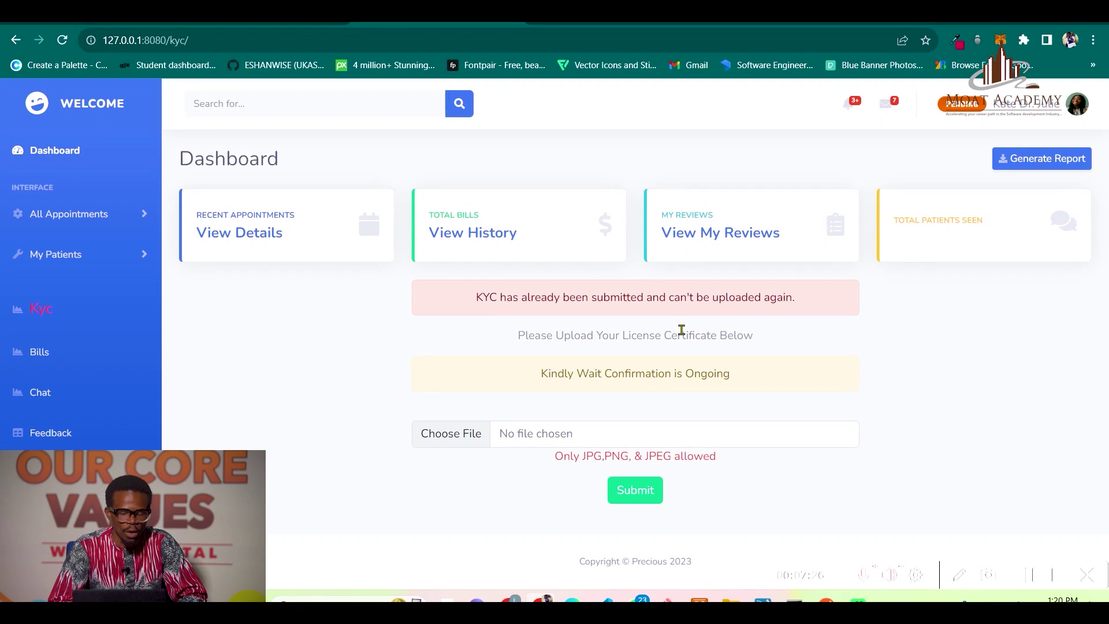
Refresh the admin's personnel list in Edge to show the new doctor's KYC as Pending.
{"action": "mouse_move", "coordinate": [572, 598]}
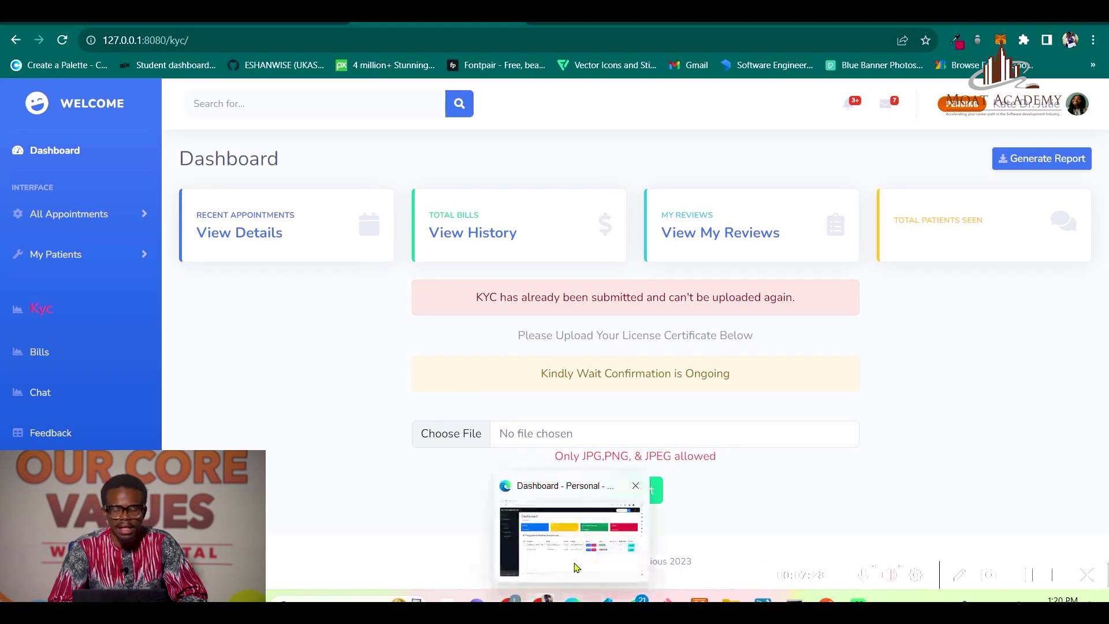
{"action": "left_click", "coordinate": [577, 566]}
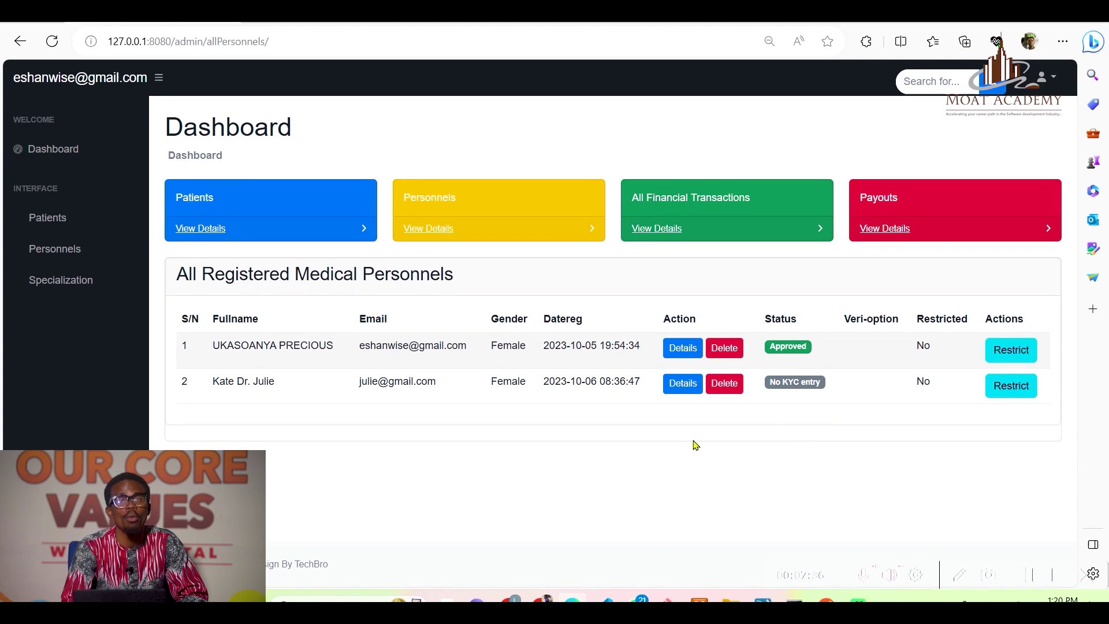
{"action": "key", "text": "F5"}
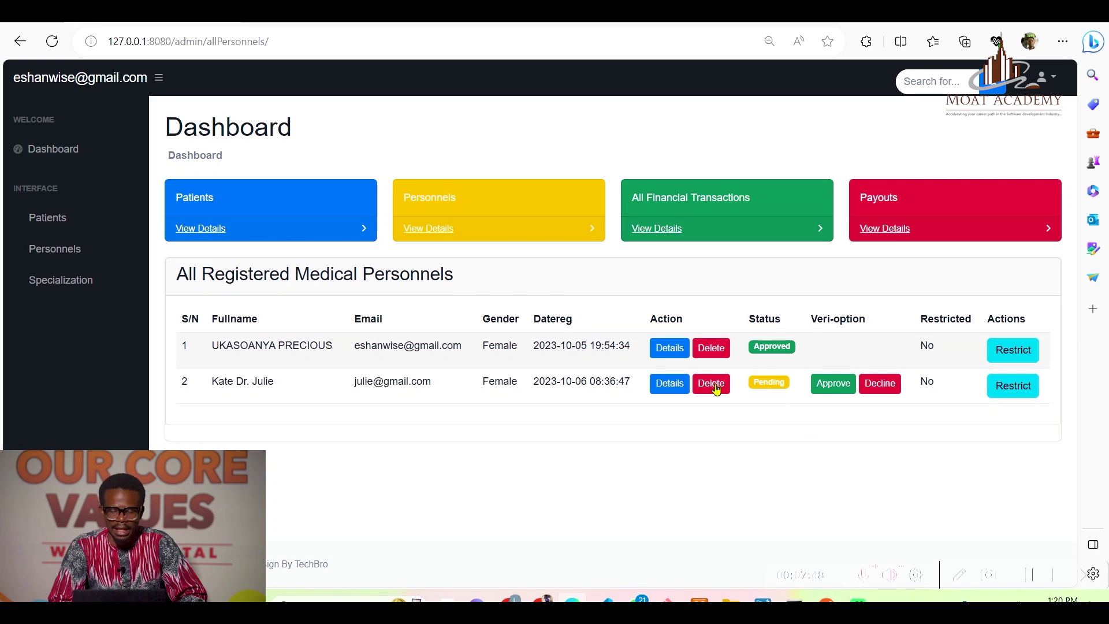
Open the new doctor's details and inspect her KYC certificate image.
{"action": "left_click", "coordinate": [671, 386]}
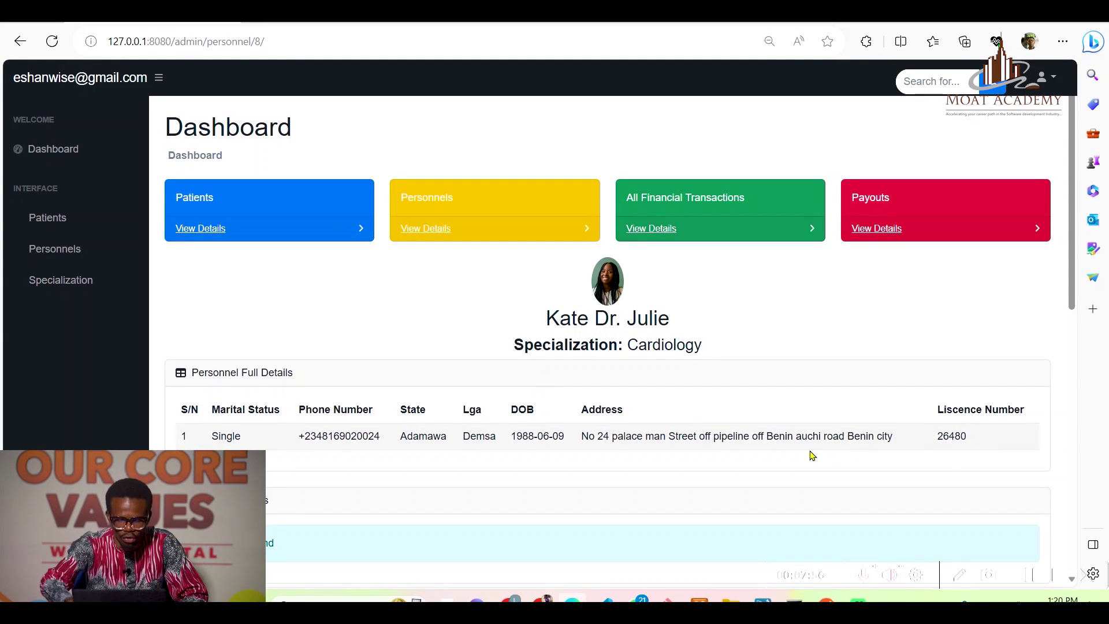
{"action": "scroll", "coordinate": [812, 456], "scroll_direction": "down", "scroll_amount": 10}
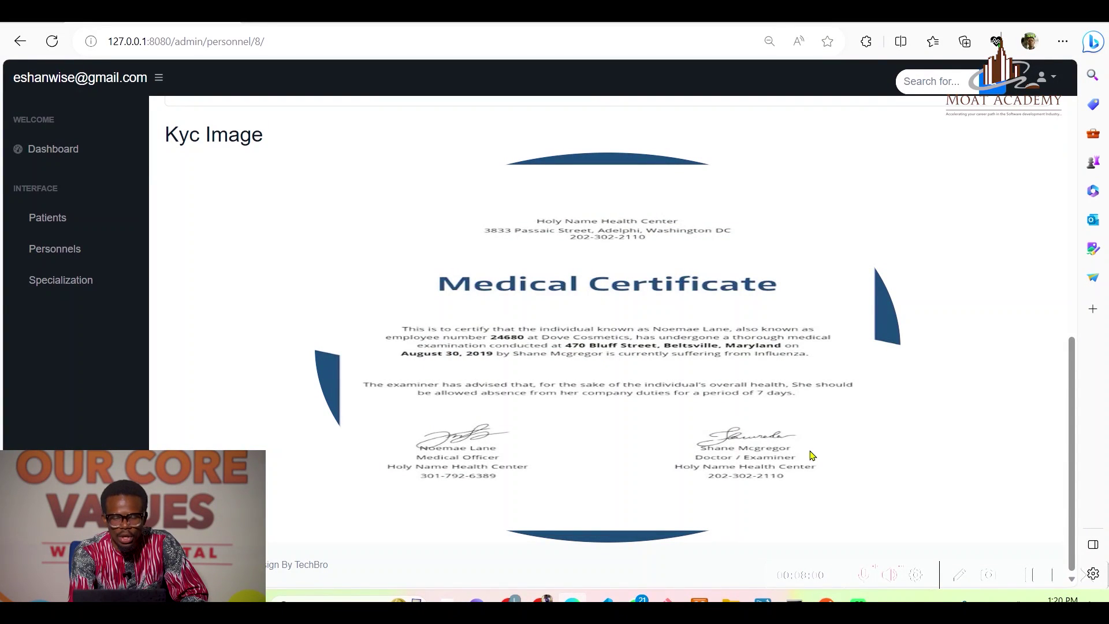
{"action": "scroll", "coordinate": [768, 416], "scroll_direction": "up", "scroll_amount": 10}
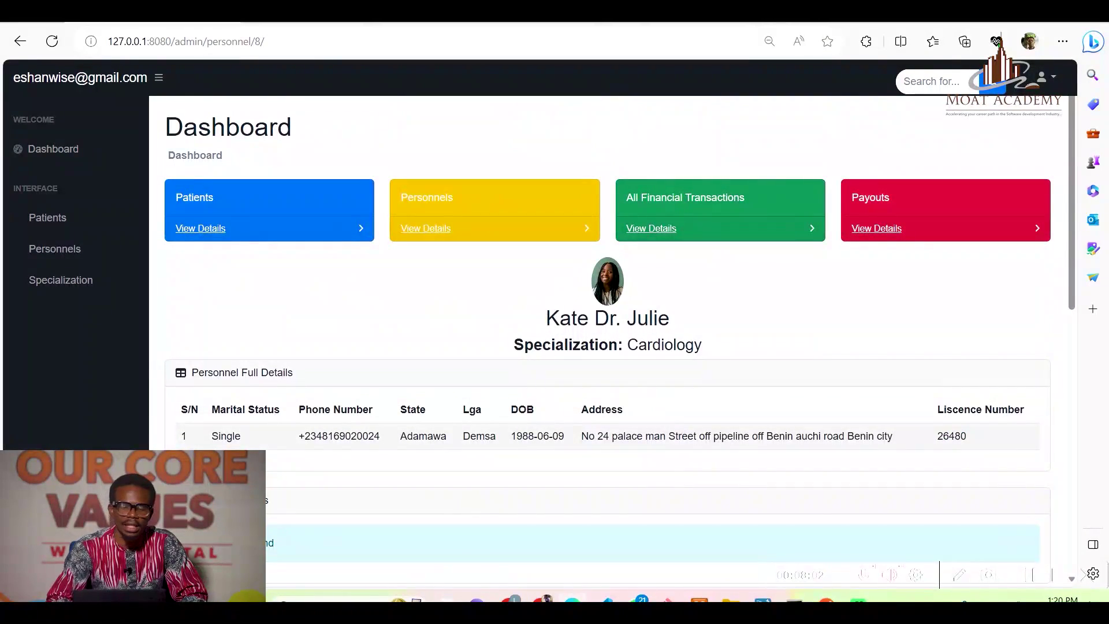
Approve the doctor's KYC from the personnel list and return to her Chrome window.
{"action": "left_click", "coordinate": [499, 218]}
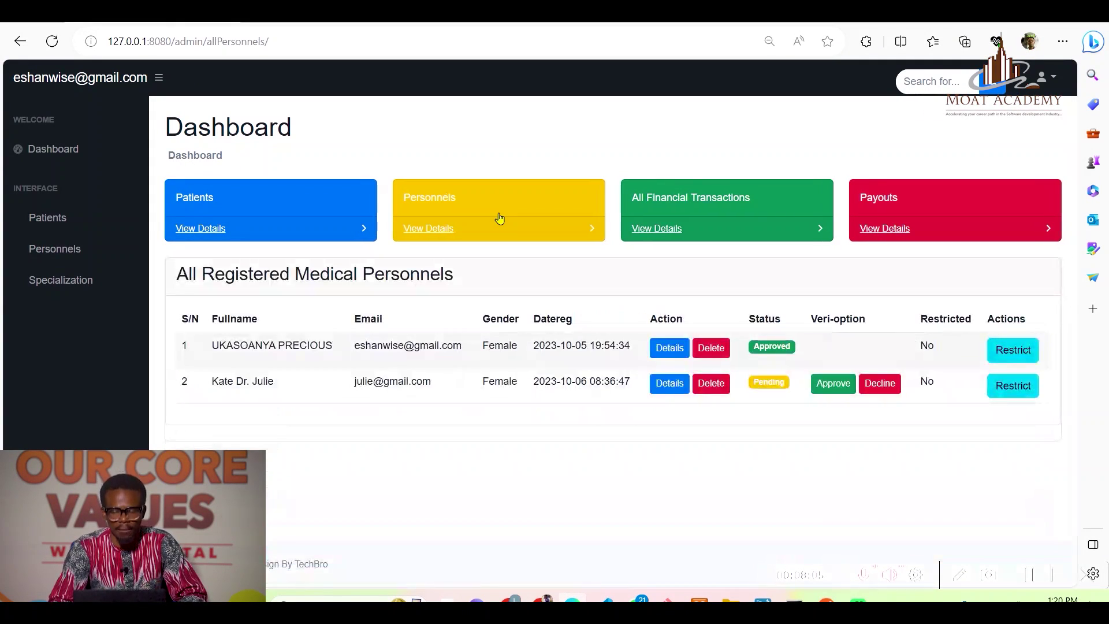
{"action": "left_click", "coordinate": [841, 392]}
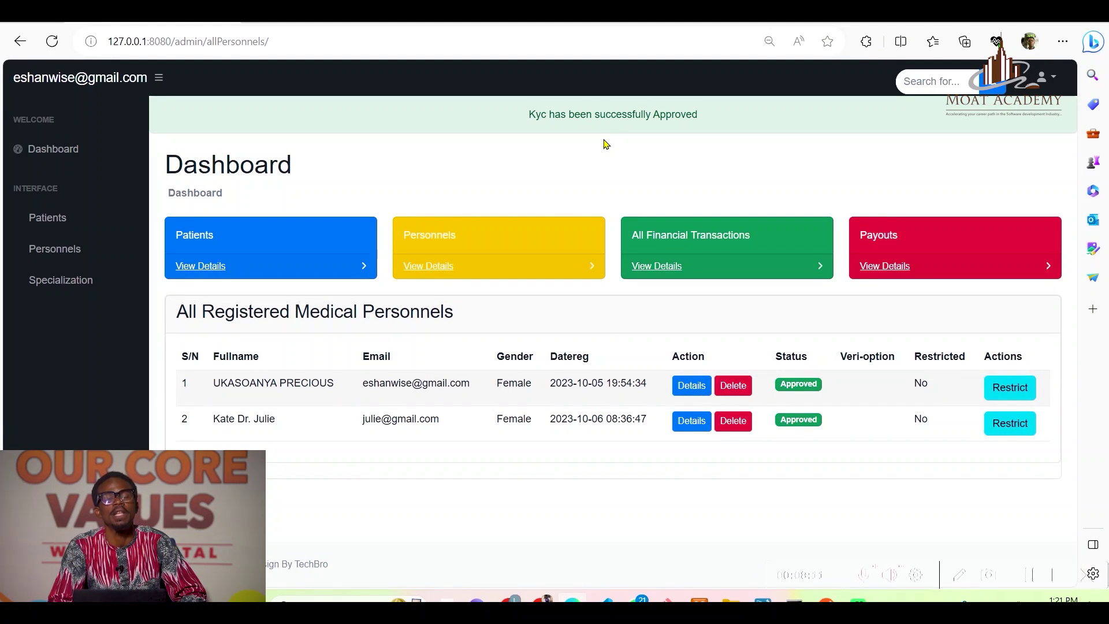
{"action": "mouse_move", "coordinate": [543, 601]}
{"action": "left_click", "coordinate": [534, 567]}
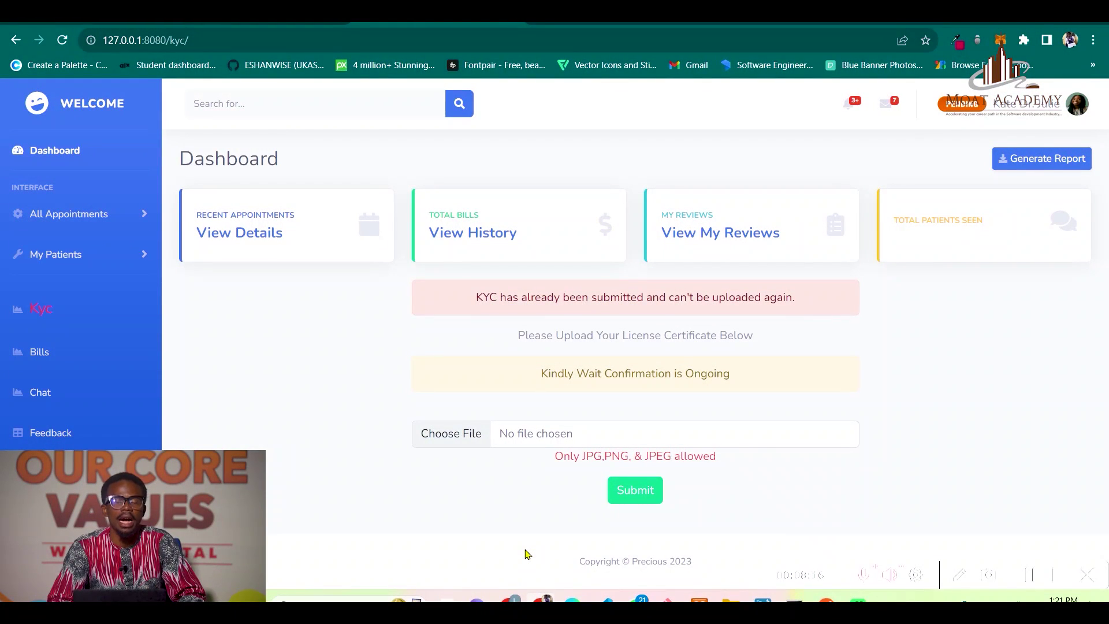
Refresh to confirm KYC approval, then check reviews, billing history and the empty Appointment Histories.
{"action": "key", "text": "F5"}
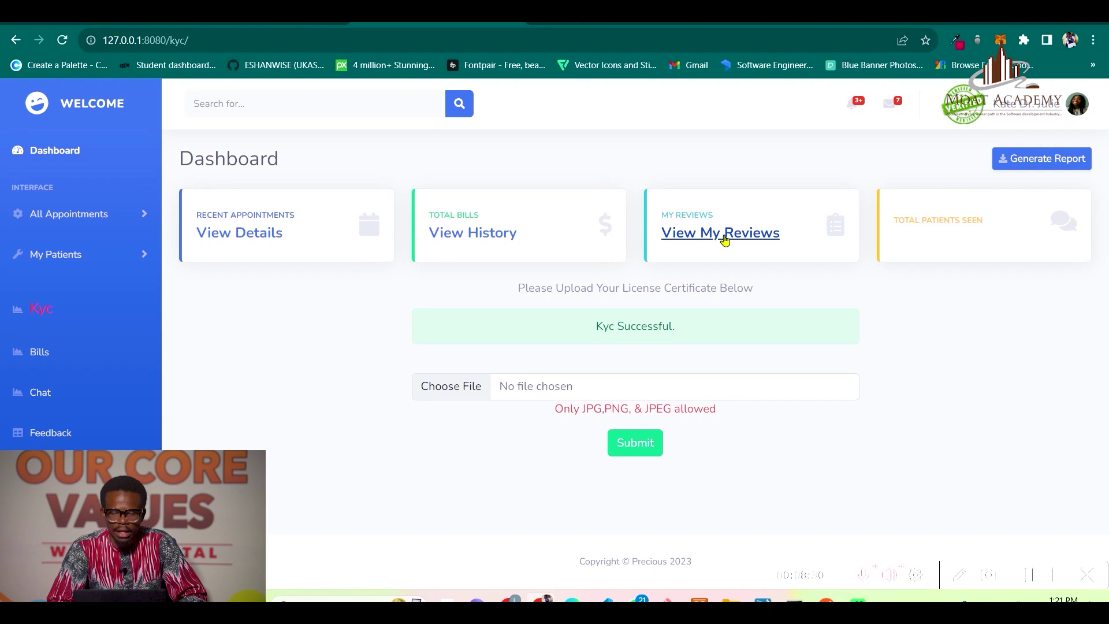
{"action": "left_click", "coordinate": [725, 238]}
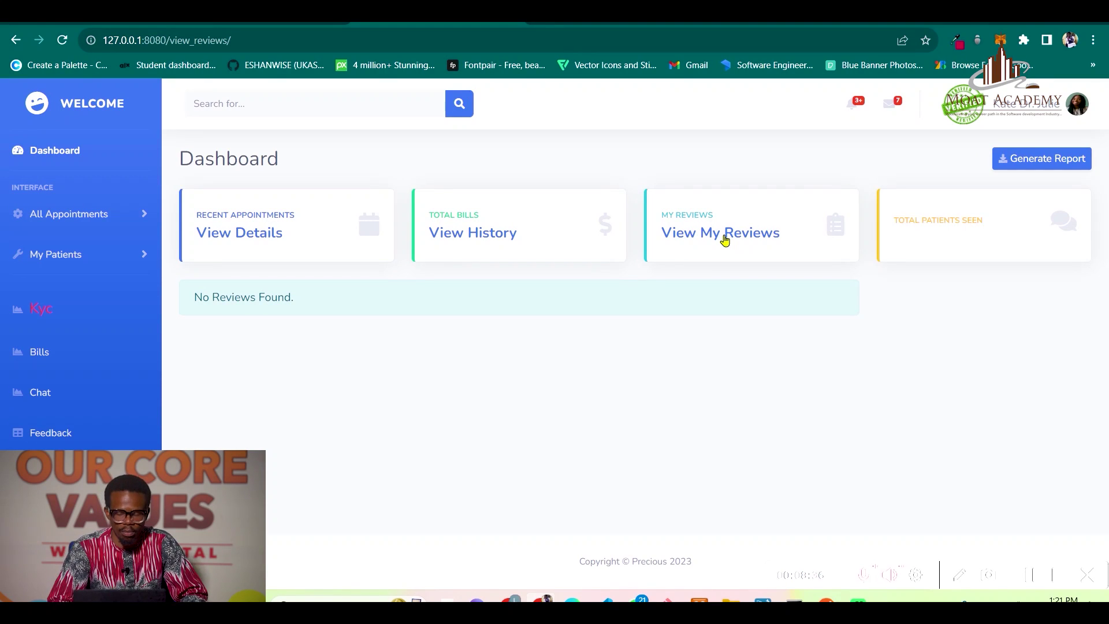
{"action": "left_click", "coordinate": [484, 241]}
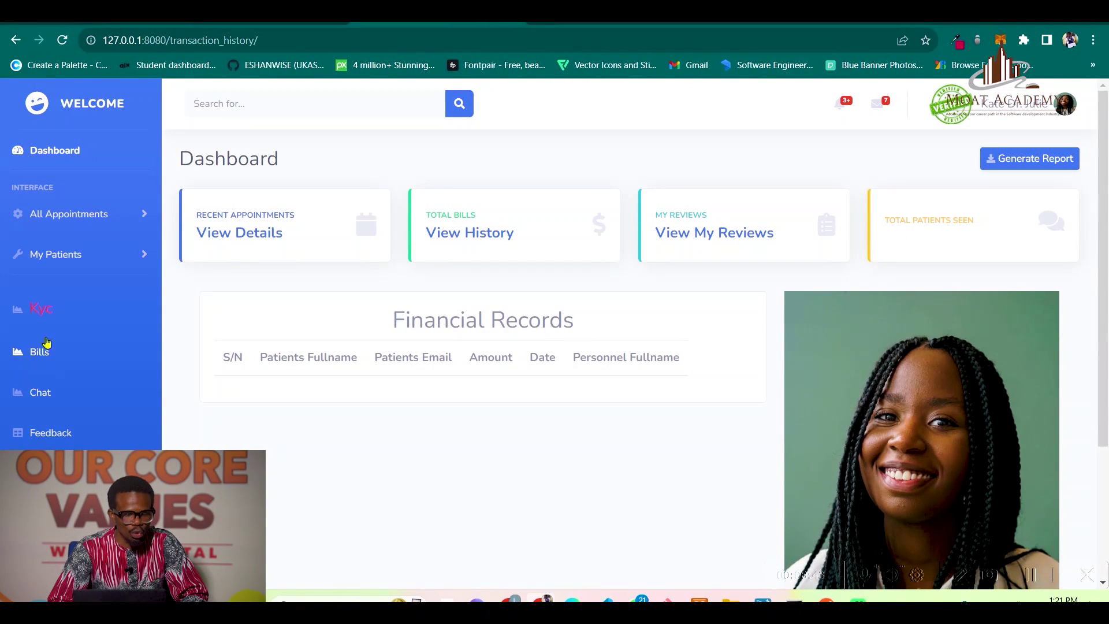
{"action": "left_click", "coordinate": [123, 220]}
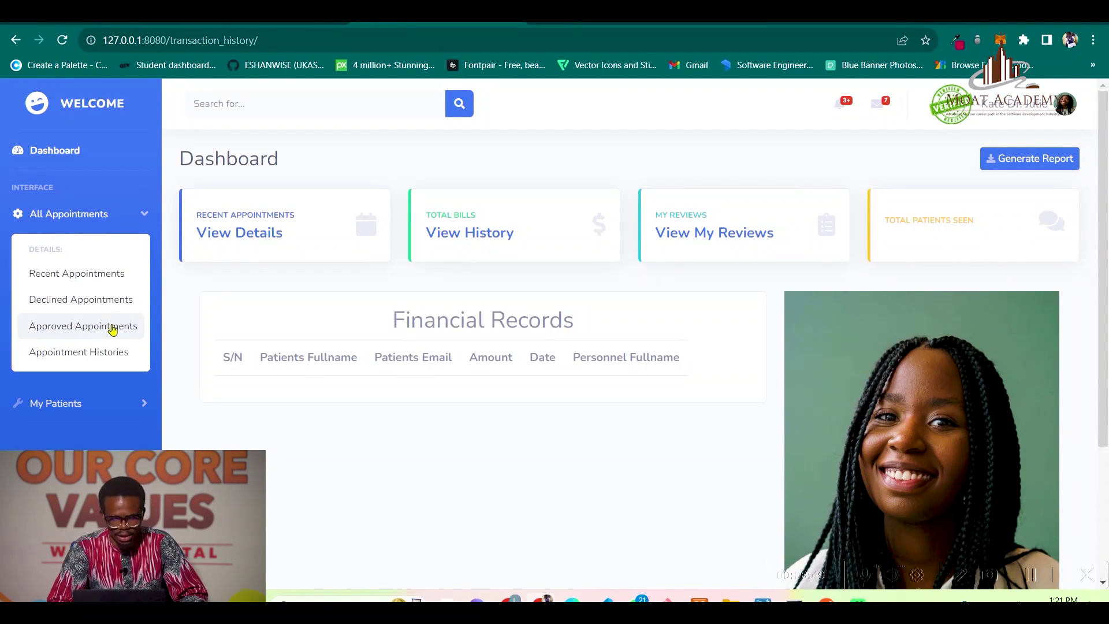
{"action": "left_click", "coordinate": [96, 351]}
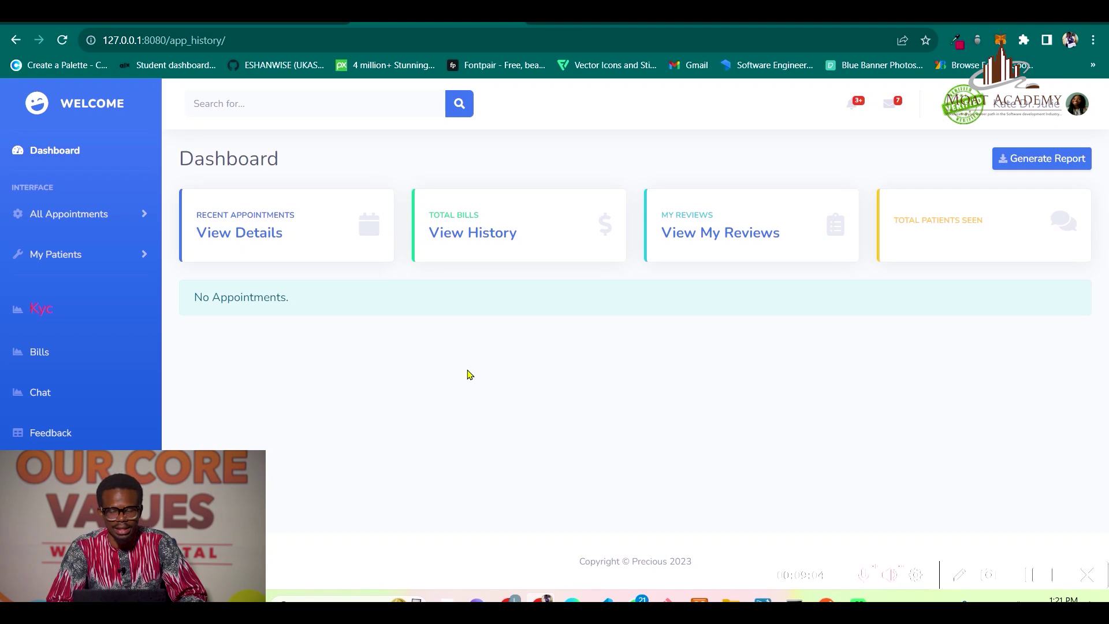
Log in as a patient with the saved email and the account password.
{"action": "mouse_move", "coordinate": [508, 599]}
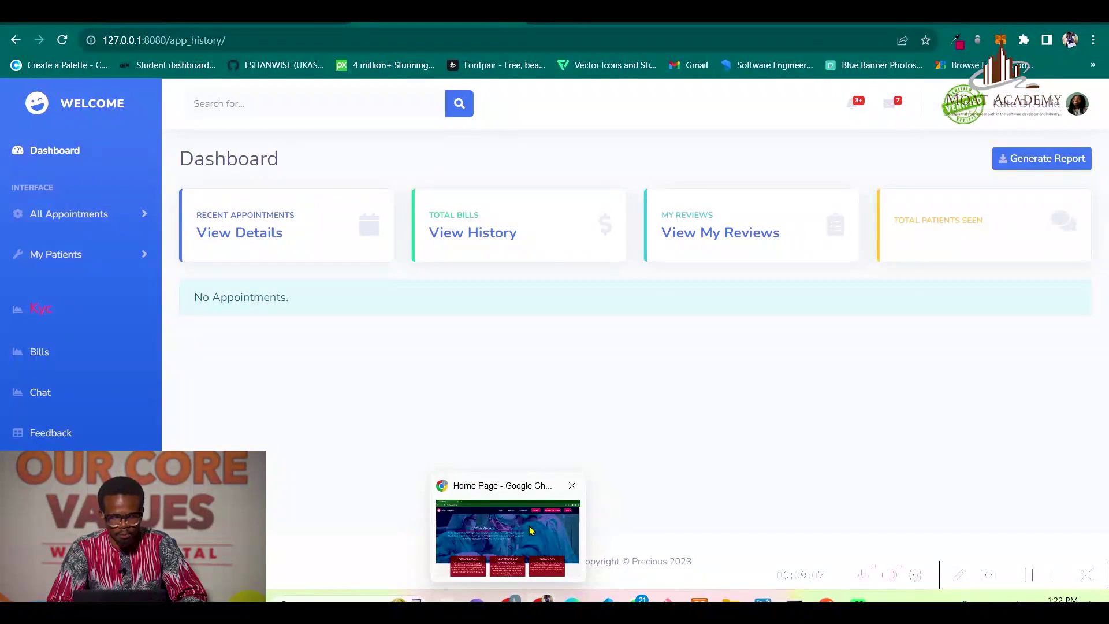
{"action": "left_click", "coordinate": [529, 527]}
{"action": "left_click", "coordinate": [1017, 87]}
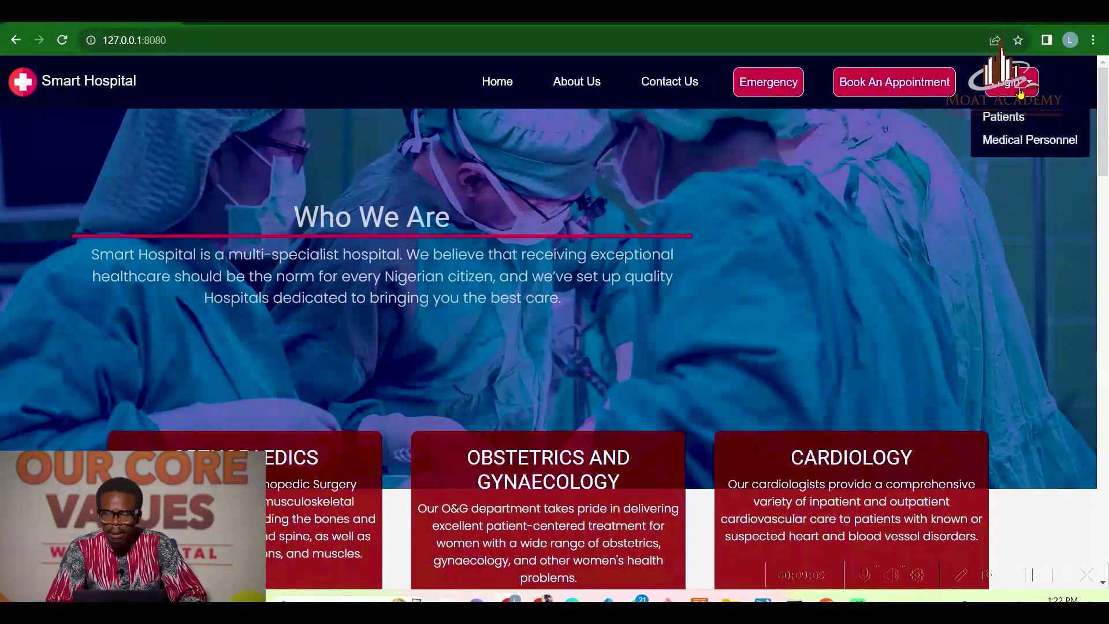
{"action": "left_click", "coordinate": [1005, 117]}
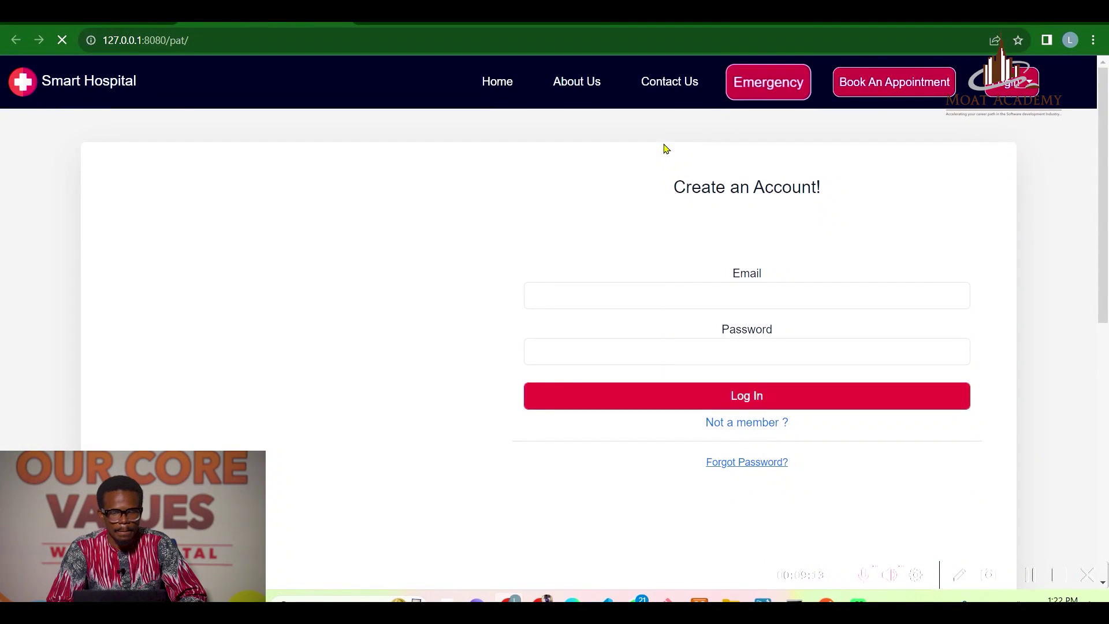
{"action": "left_click", "coordinate": [688, 295]}
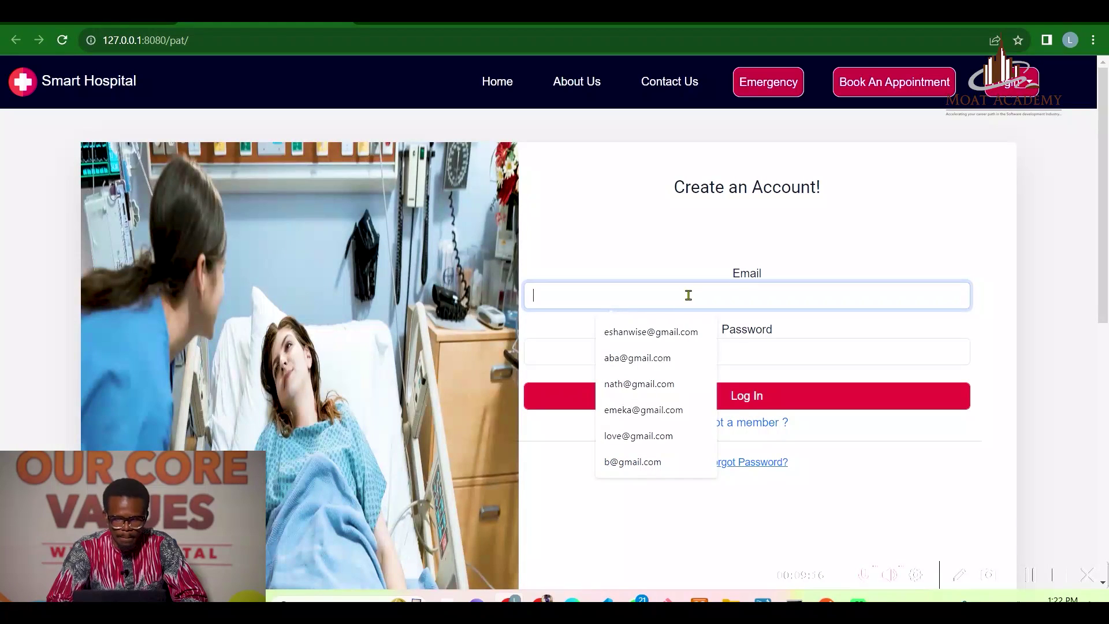
{"action": "left_click", "coordinate": [639, 383]}
{"action": "left_click", "coordinate": [653, 353]}
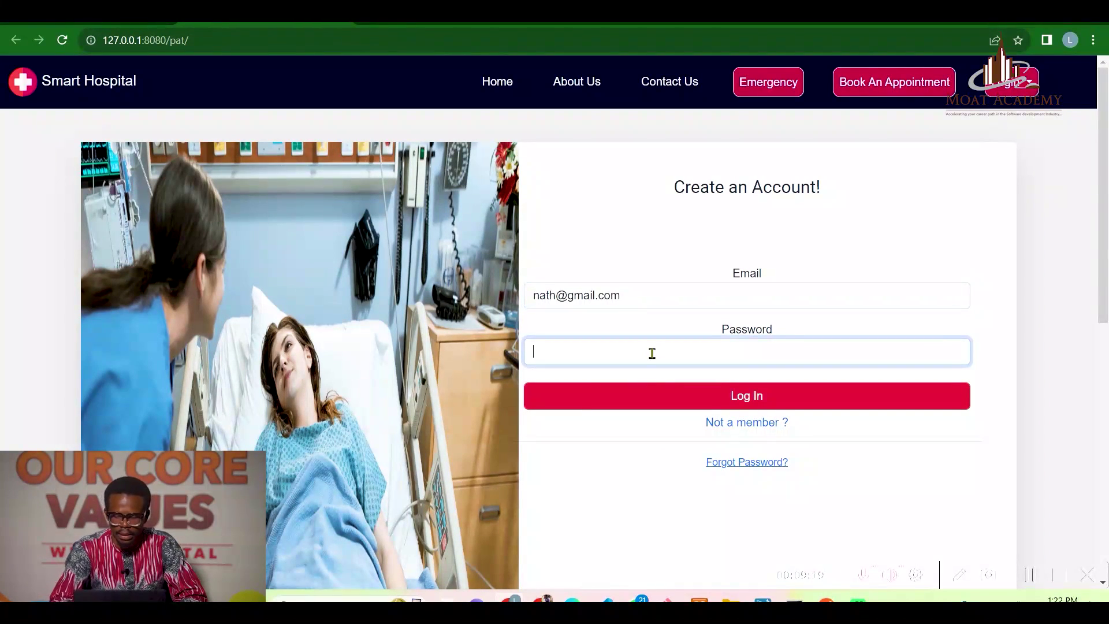
{"action": "type", "text": "••••••••"}
{"action": "left_click", "coordinate": [650, 399]}
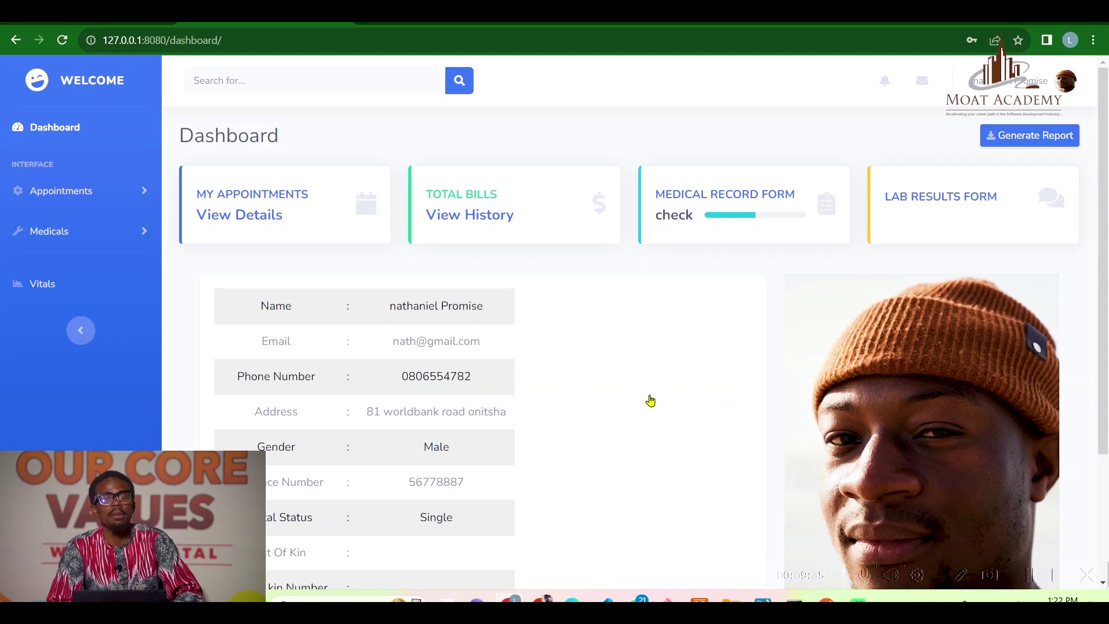
Attach labResult.png as the file in the Lab Results form.
{"action": "left_click", "coordinate": [971, 200]}
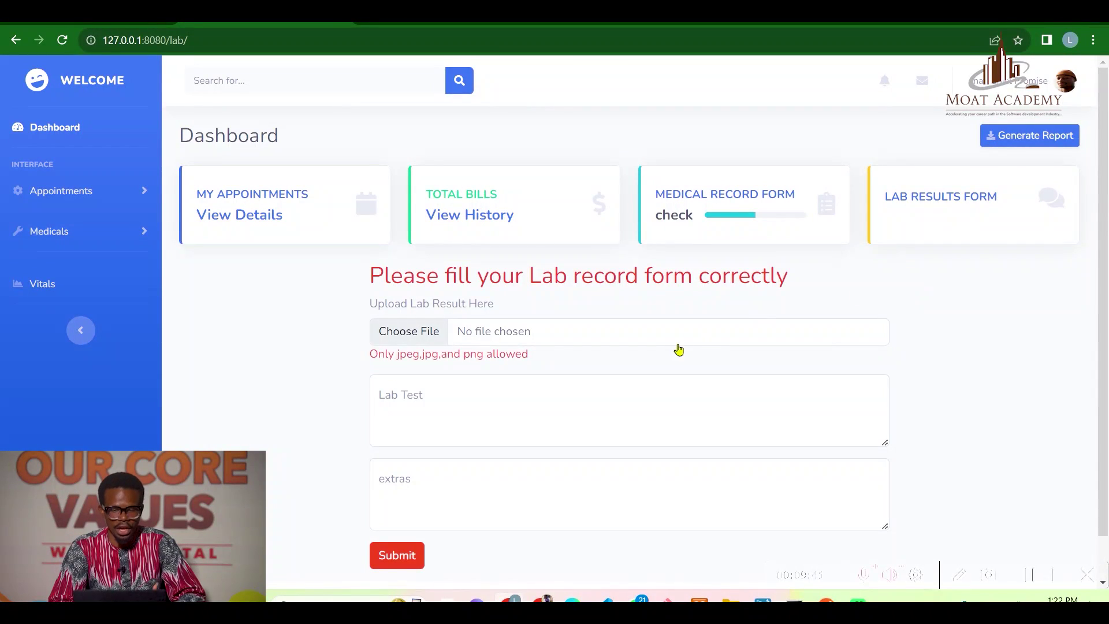
{"action": "left_click", "coordinate": [650, 338]}
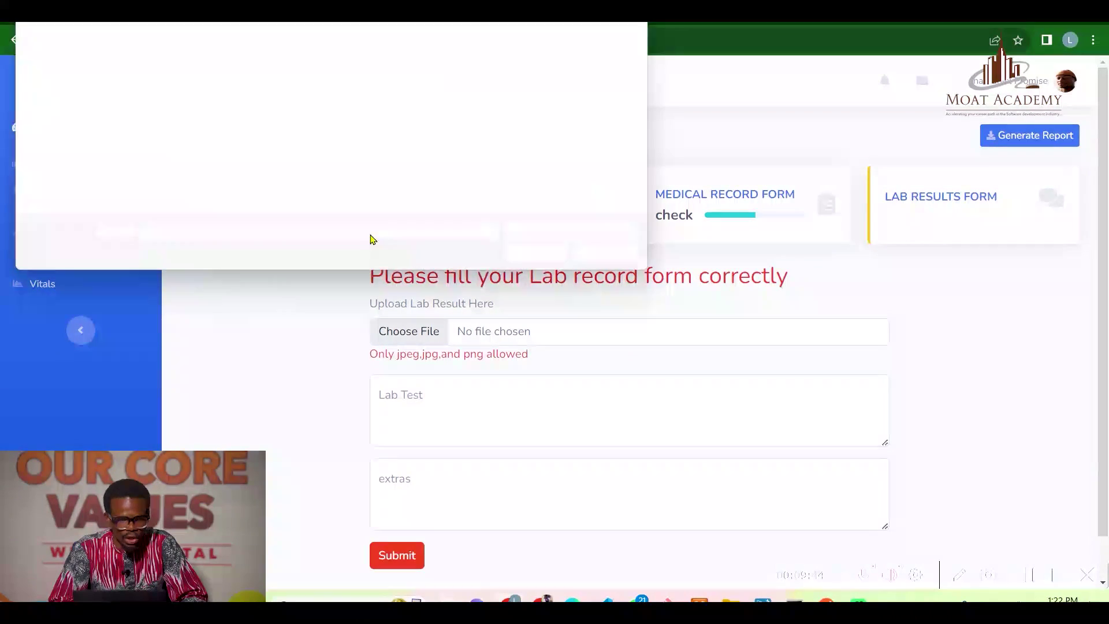
{"action": "left_click", "coordinate": [416, 142]}
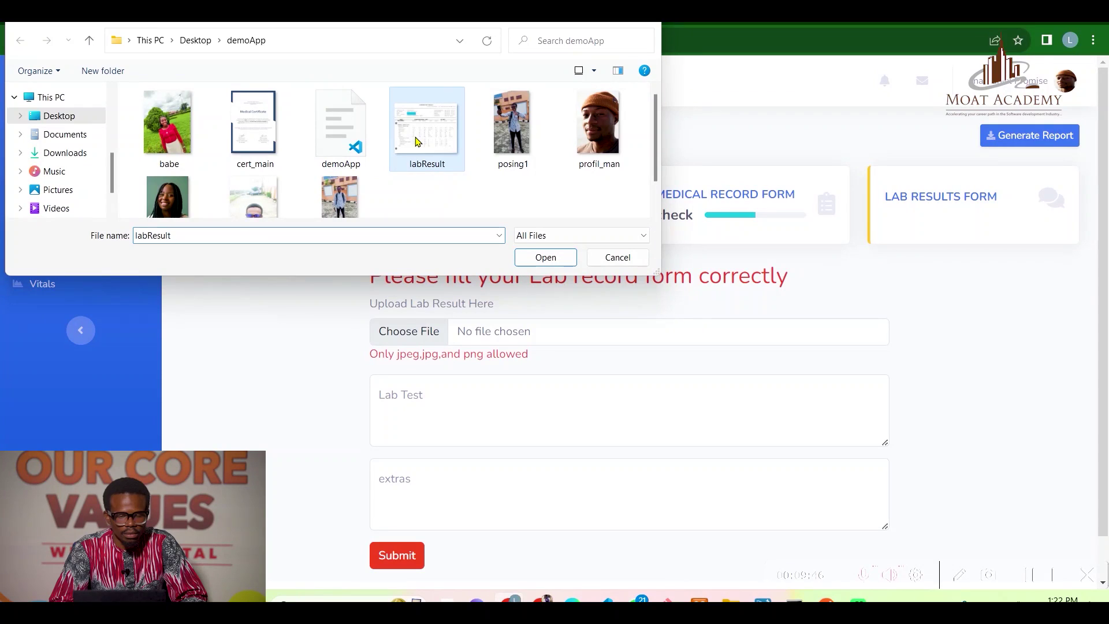
{"action": "left_click", "coordinate": [539, 257]}
Submit the lab result with test 'my lab result' and extras 'good', then open the Medical Record form.
{"action": "left_click", "coordinate": [494, 414]}
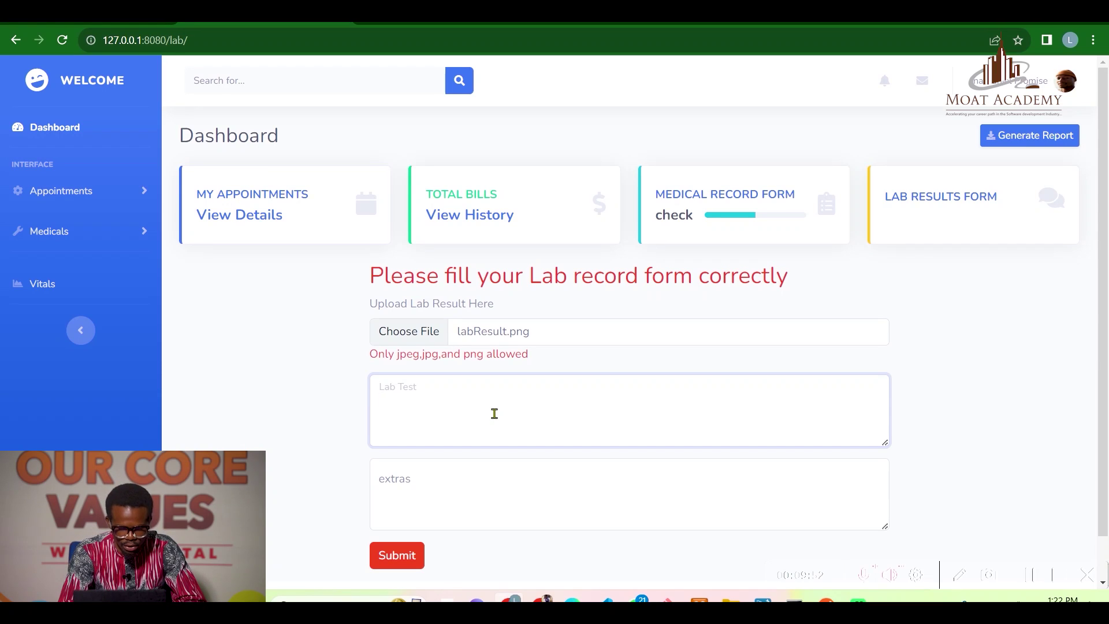
{"action": "type", "text": "my lab"}
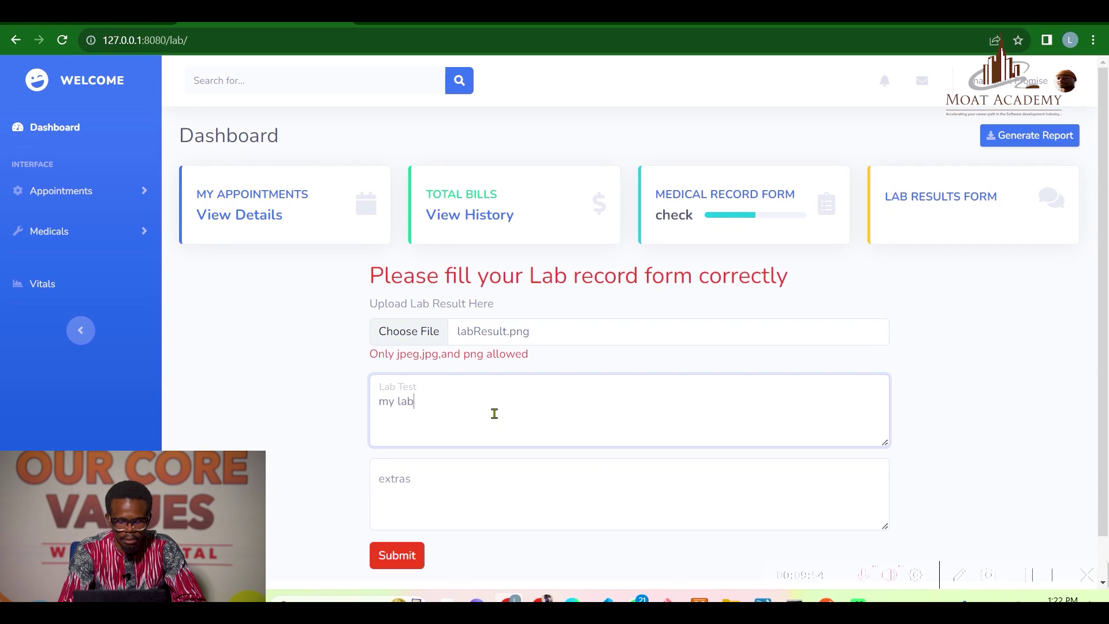
{"action": "type", "text": " result"}
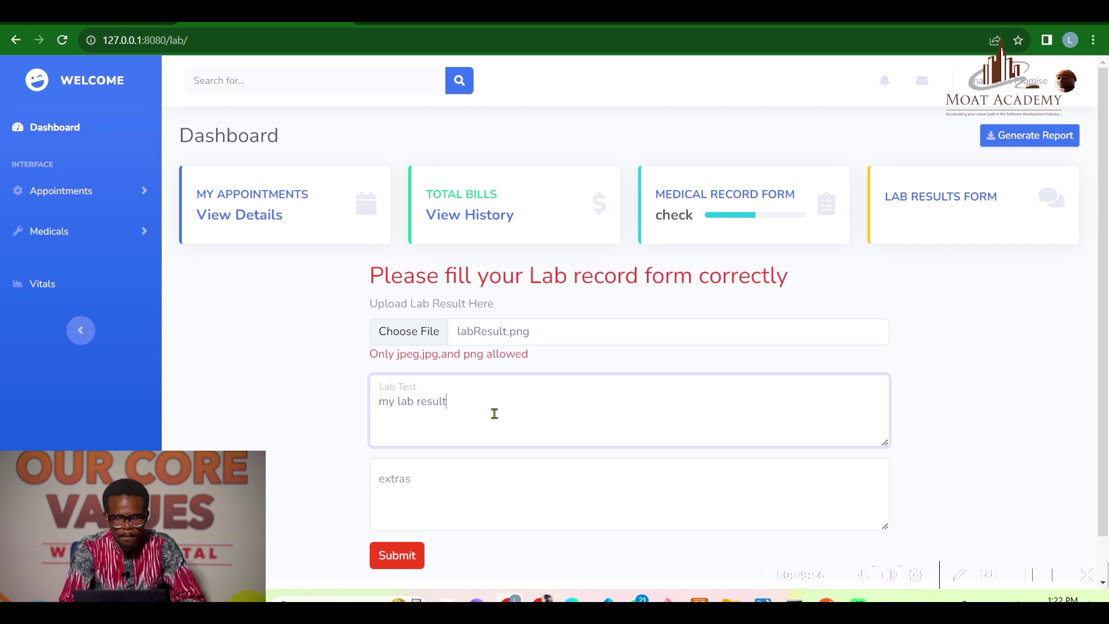
{"action": "left_click", "coordinate": [469, 487]}
{"action": "type", "text": "g"}
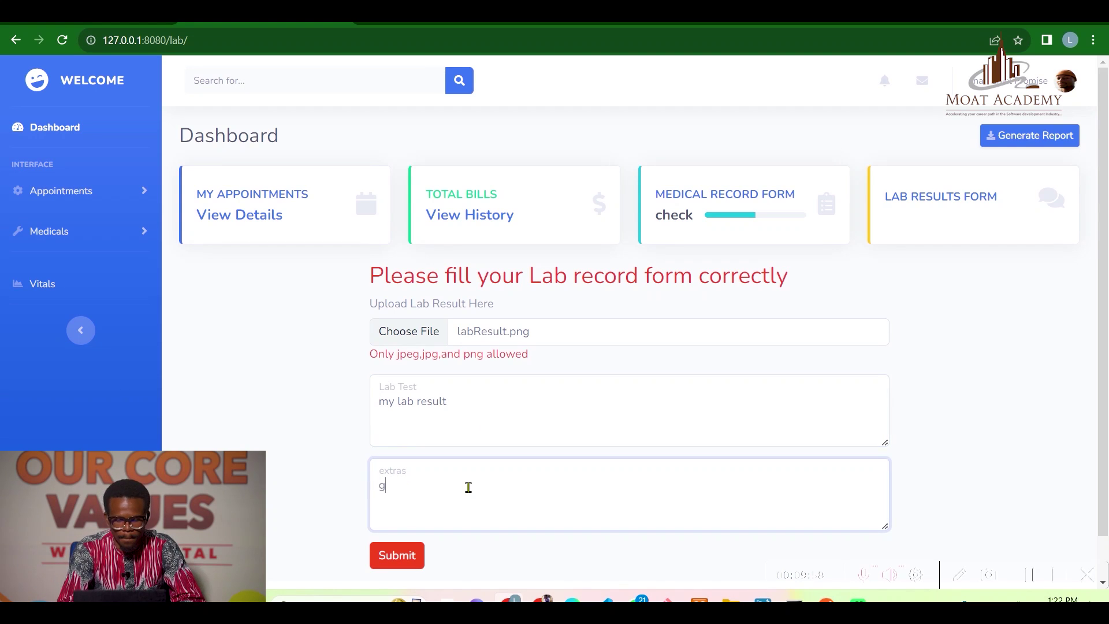
{"action": "type", "text": "ood"}
{"action": "left_click", "coordinate": [397, 555]}
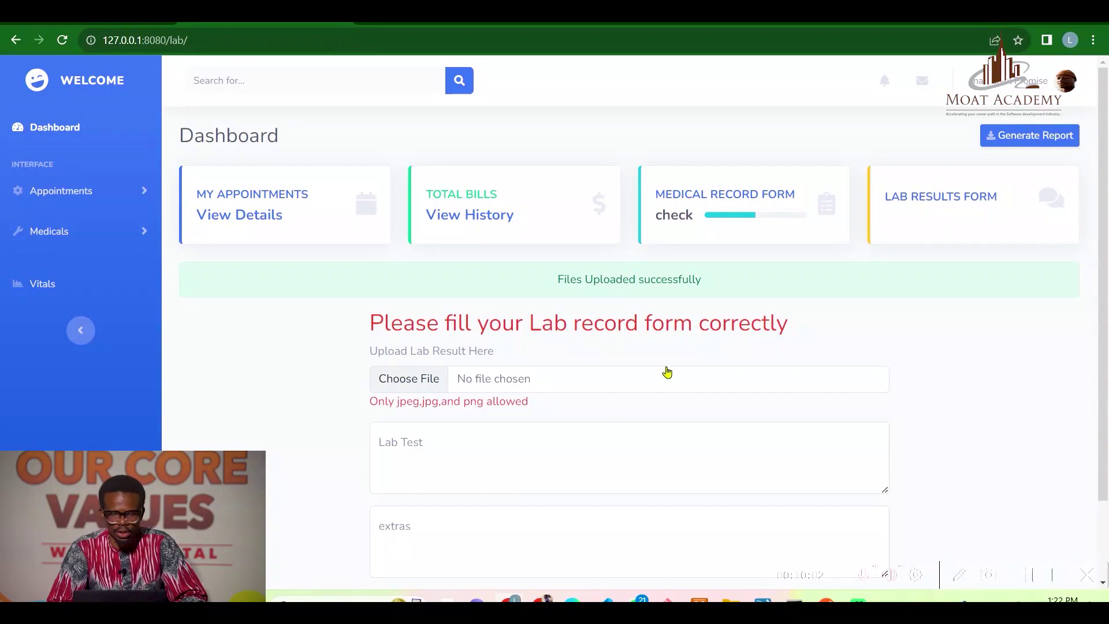
{"action": "left_click", "coordinate": [724, 200]}
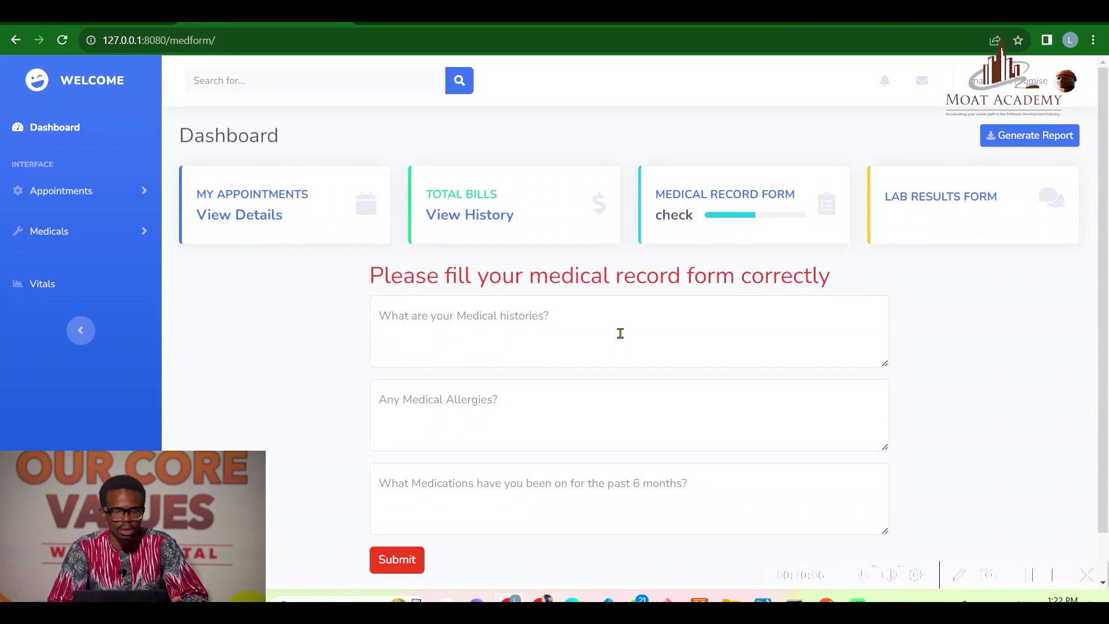
Submit history 'I was having headache', allergy 'chloroquine' and medication 'paracetmol'.
{"action": "left_click", "coordinate": [620, 334]}
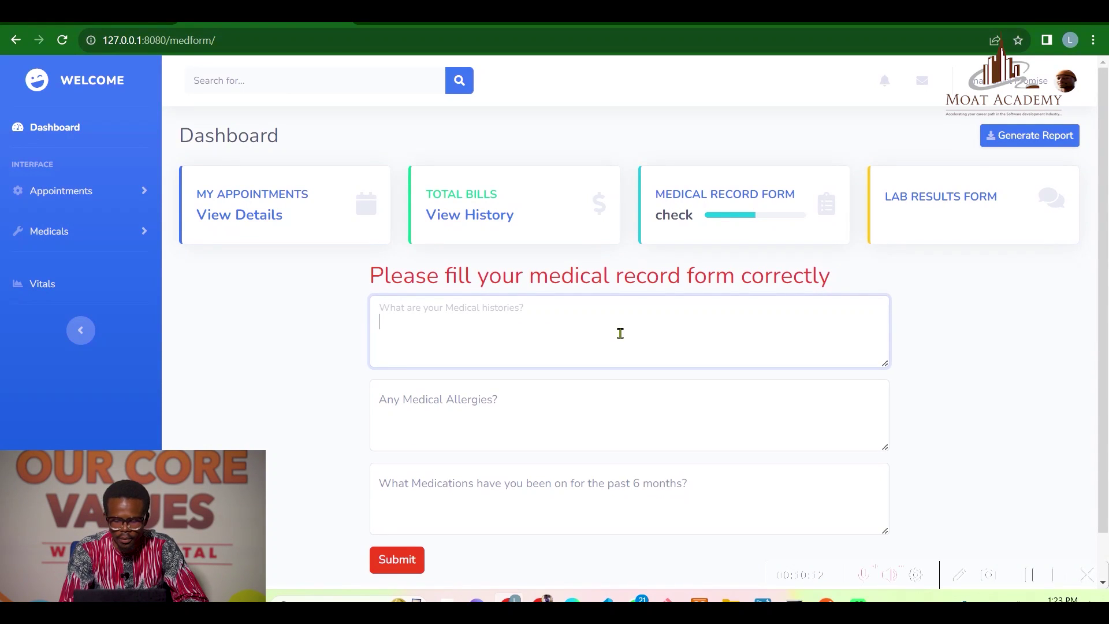
{"action": "type", "text": "I was hav"}
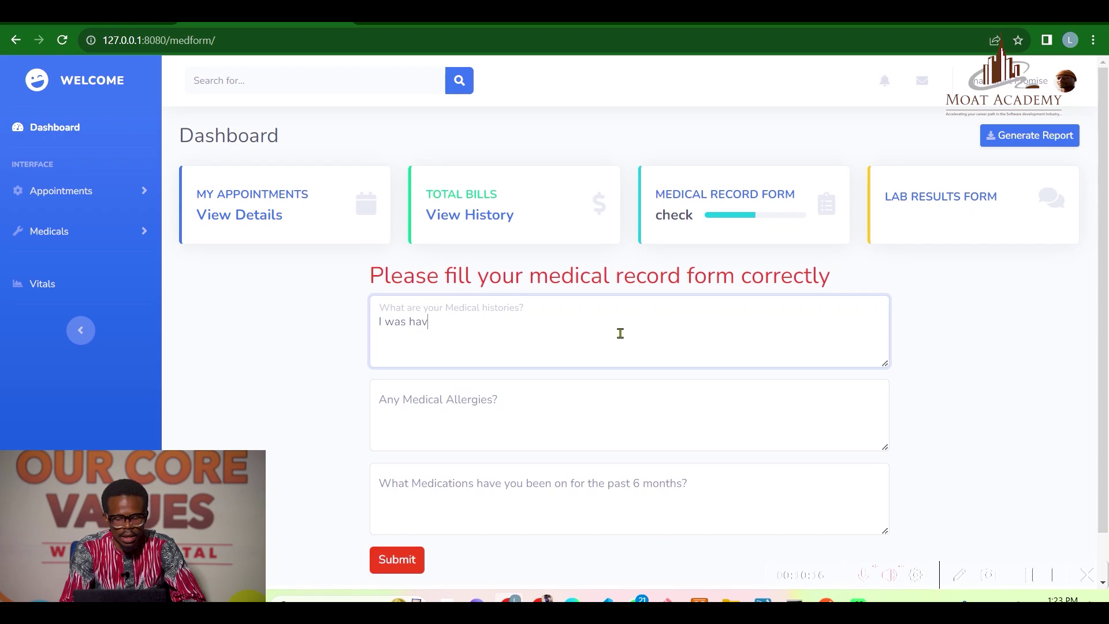
{"action": "type", "text": "ing hea"}
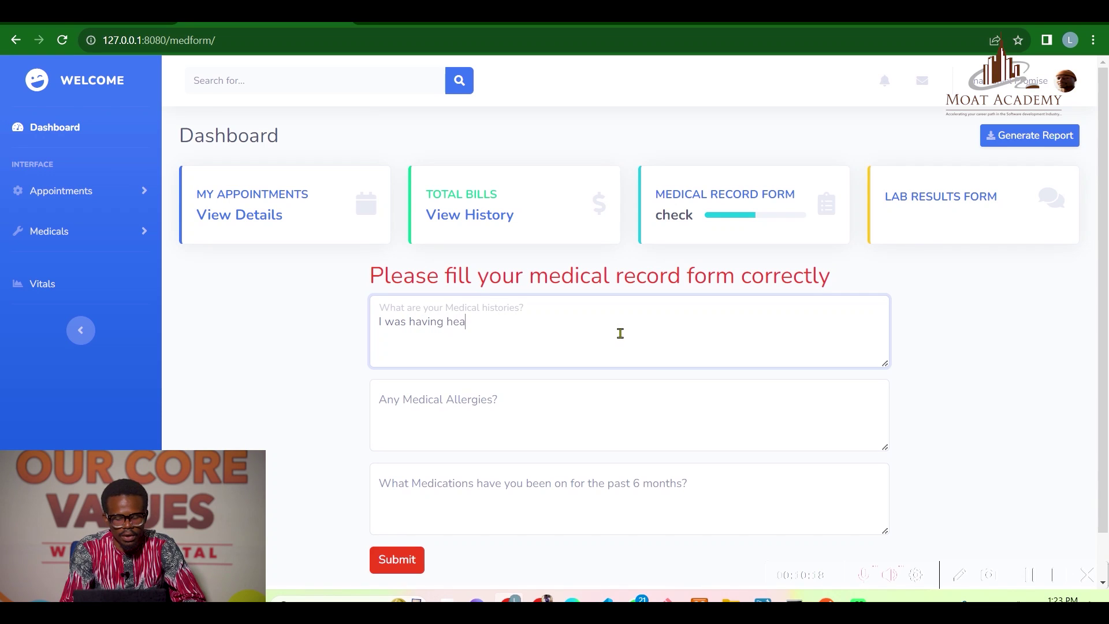
{"action": "type", "text": "dache"}
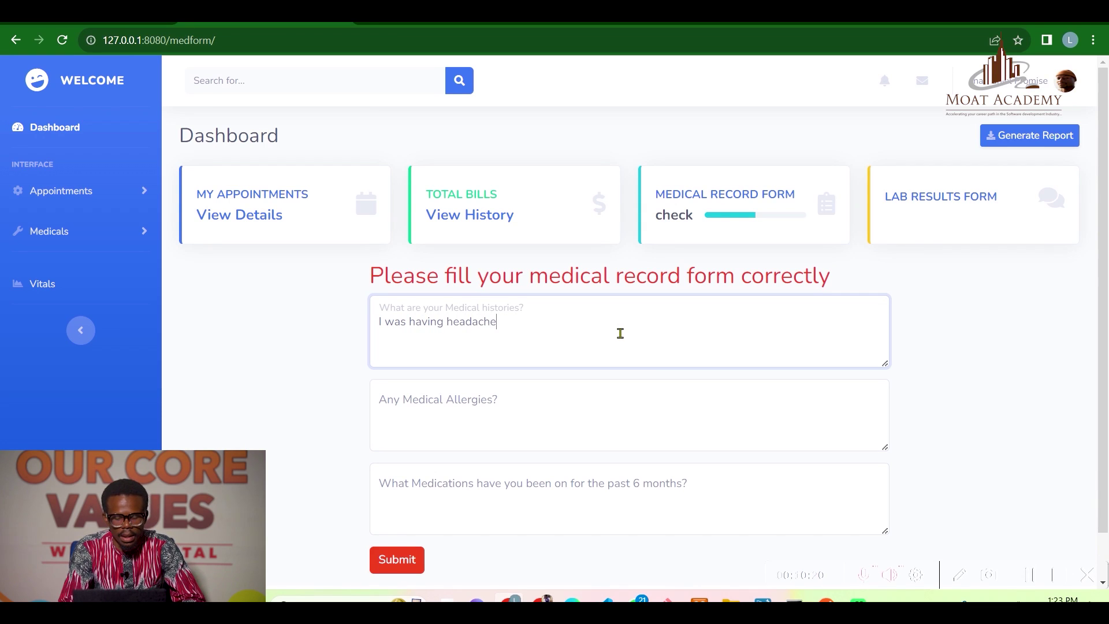
{"action": "left_click", "coordinate": [544, 433]}
{"action": "type", "text": "chlo"}
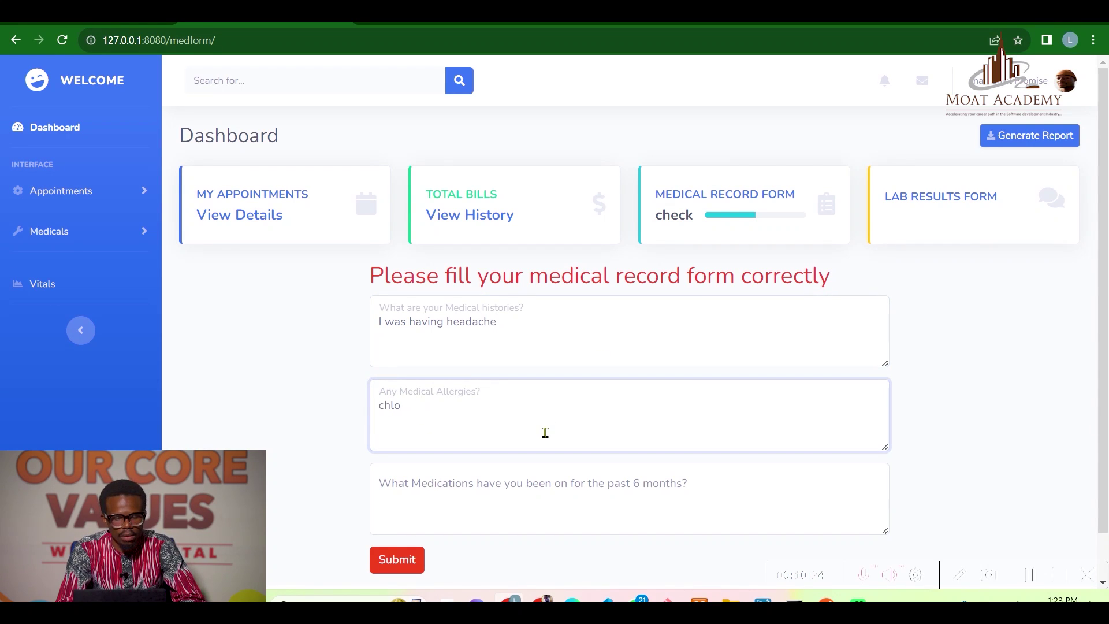
{"action": "type", "text": "roquine"}
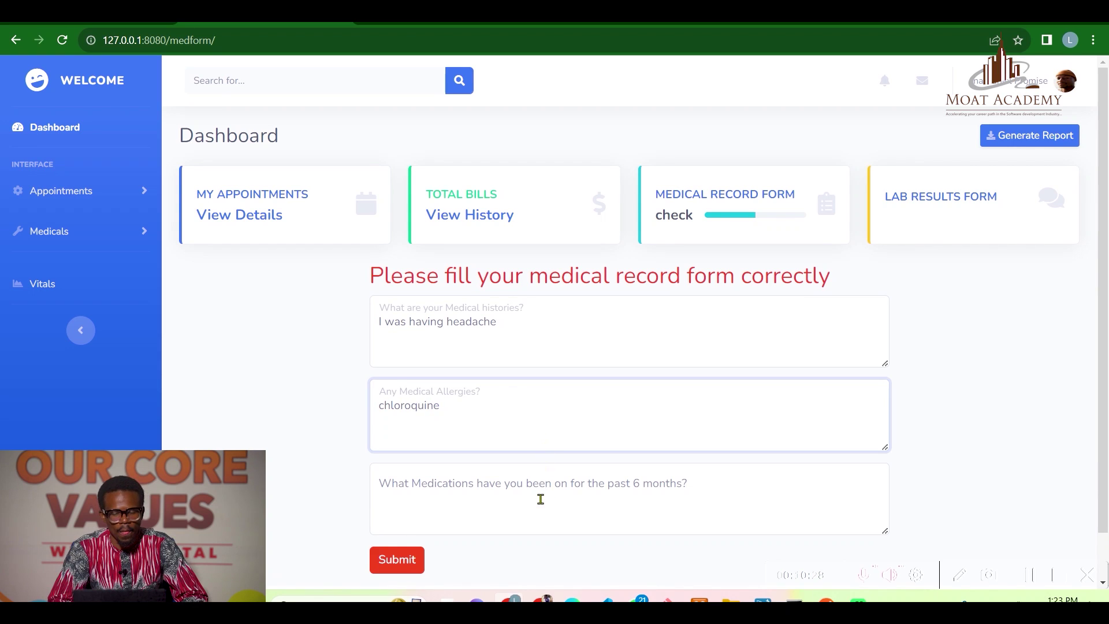
{"action": "left_click", "coordinate": [541, 499]}
{"action": "type", "text": "paraceto"}
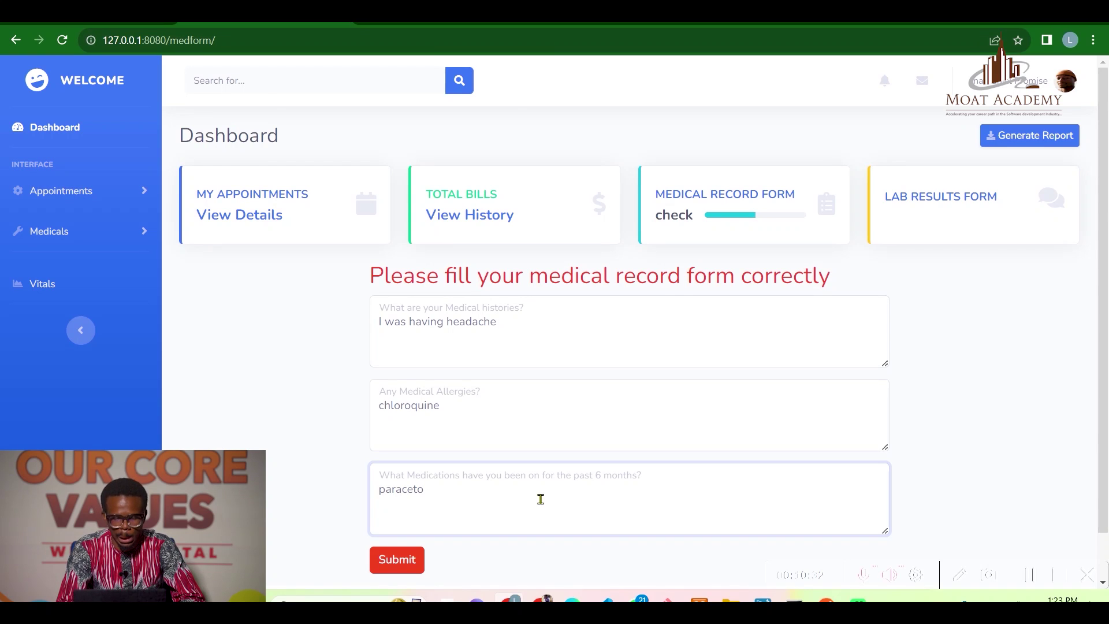
{"action": "key", "text": "BackSpace"}
{"action": "type", "text": "mol"}
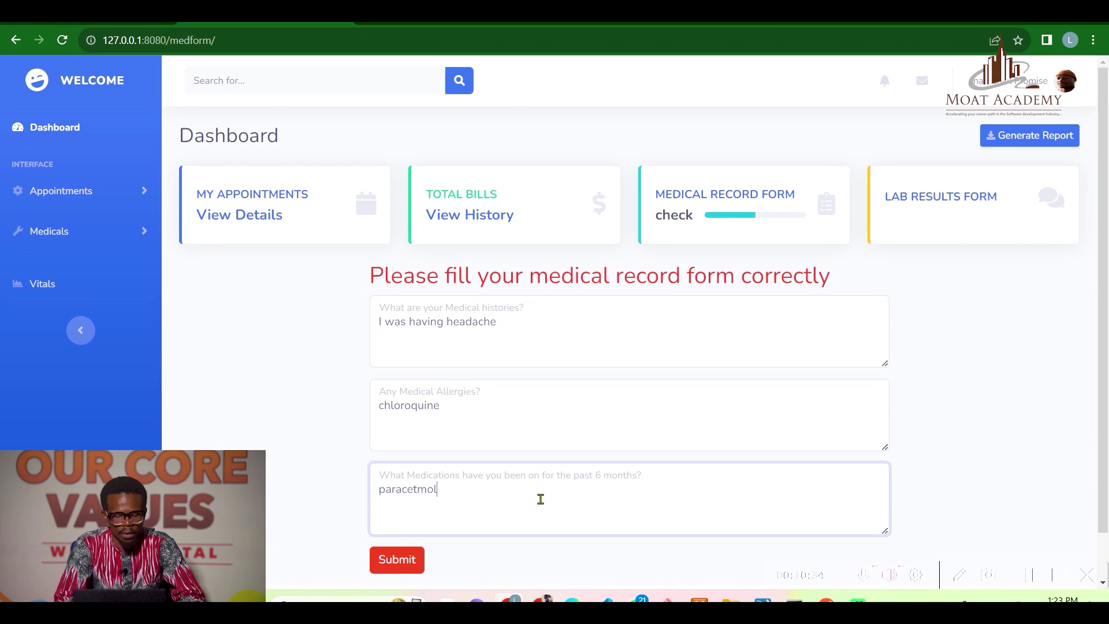
{"action": "left_click", "coordinate": [406, 564]}
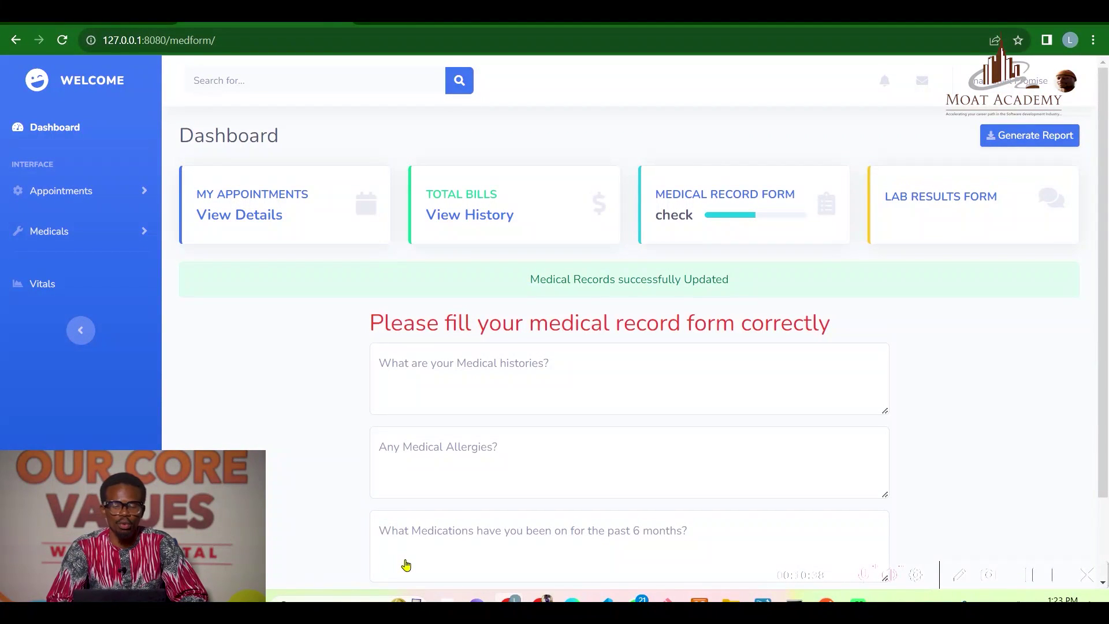
{"action": "left_click", "coordinate": [240, 215]}
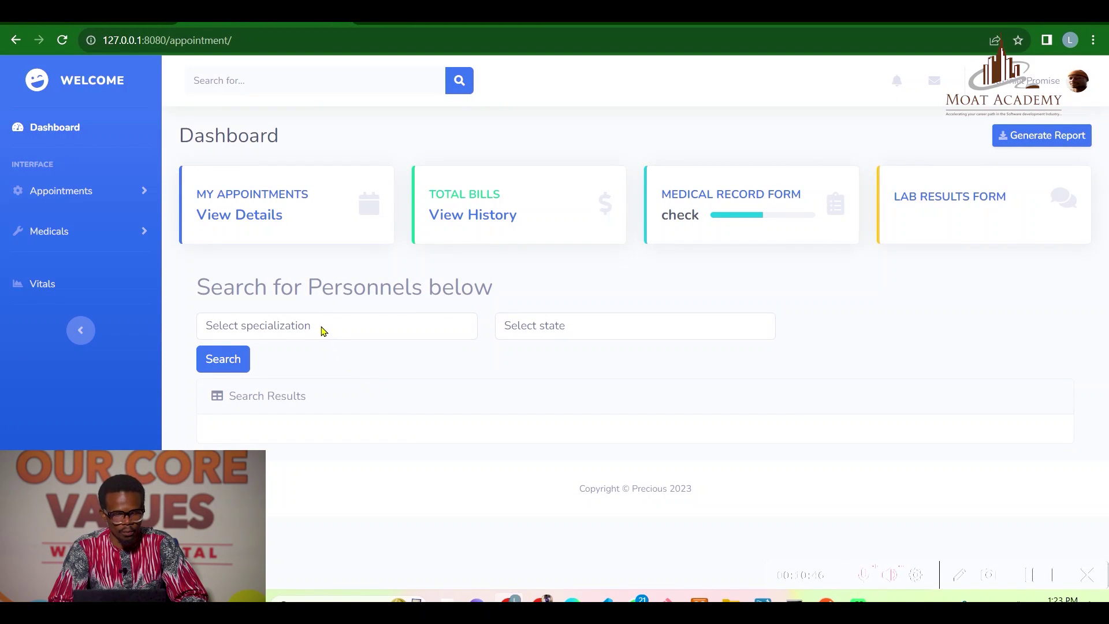
Search personnel for Clinical neurophysiology in Borno state.
{"action": "left_click", "coordinate": [322, 329]}
{"action": "left_click", "coordinate": [302, 154]}
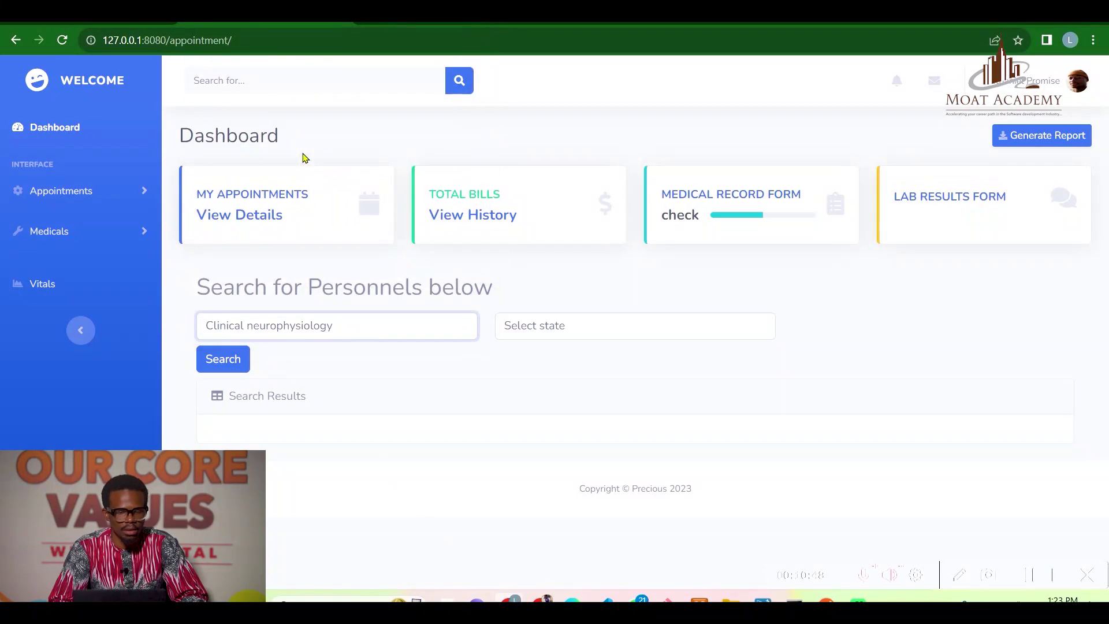
{"action": "left_click", "coordinate": [556, 328]}
{"action": "left_click", "coordinate": [572, 138]}
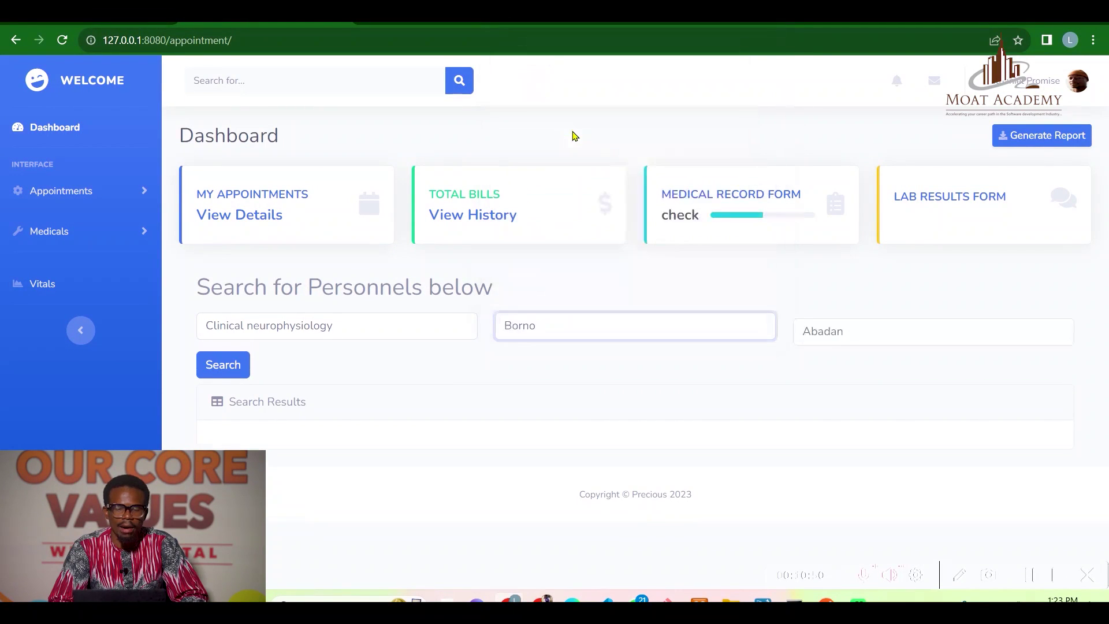
{"action": "left_click", "coordinate": [222, 365]}
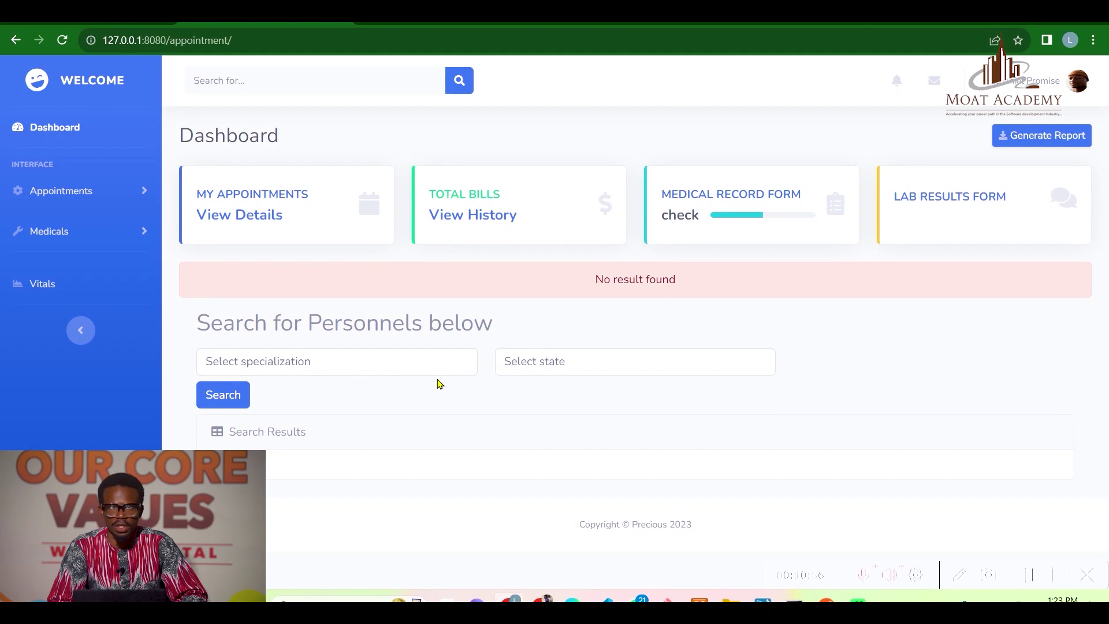
{"action": "left_click", "coordinate": [299, 365]}
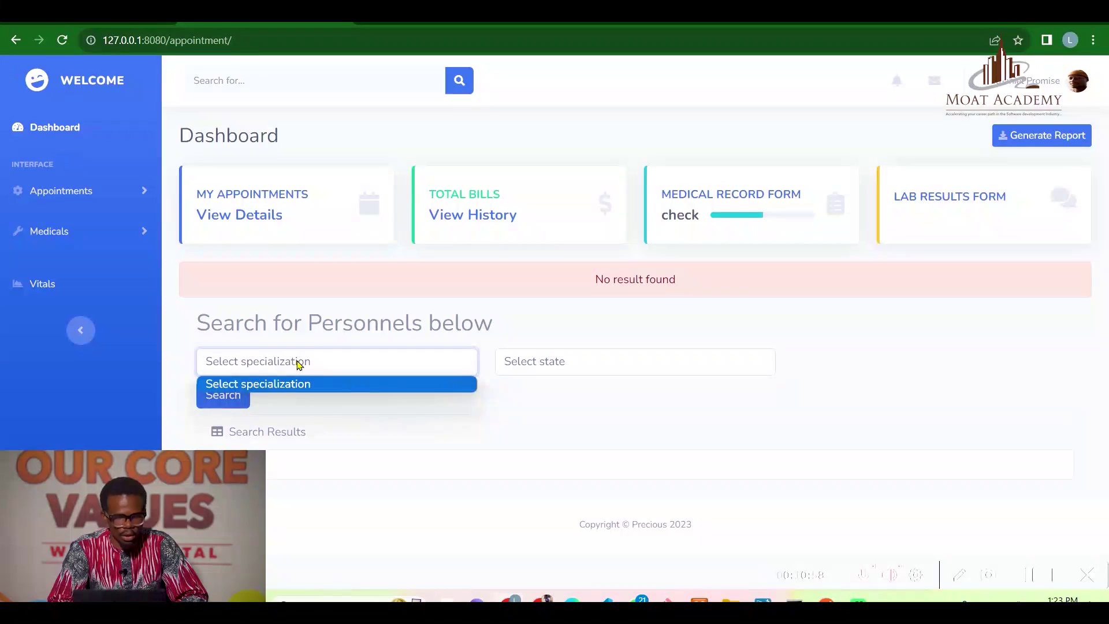
Reload the page and search for Cardiology personnel in Adamawa state.
{"action": "left_click", "coordinate": [379, 35]}
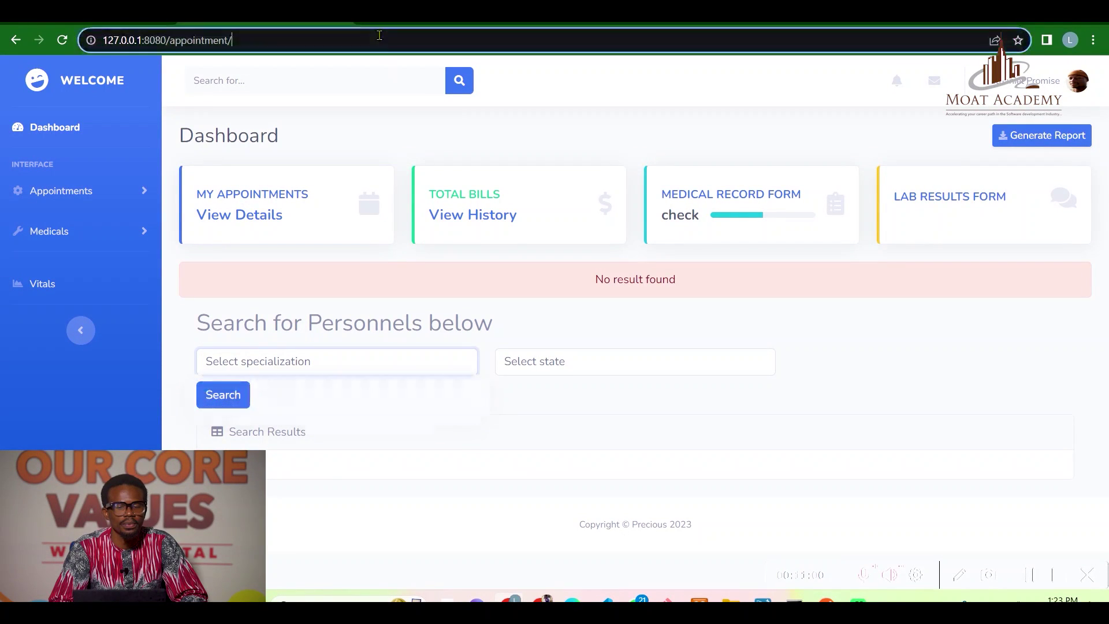
{"action": "key", "text": "Return"}
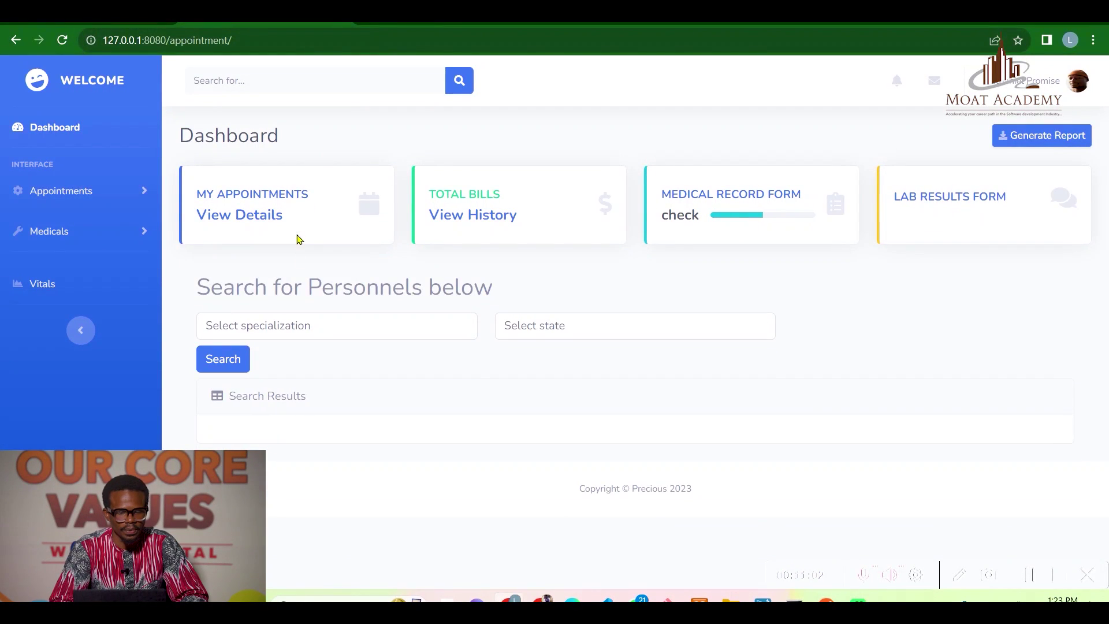
{"action": "left_click", "coordinate": [310, 337]}
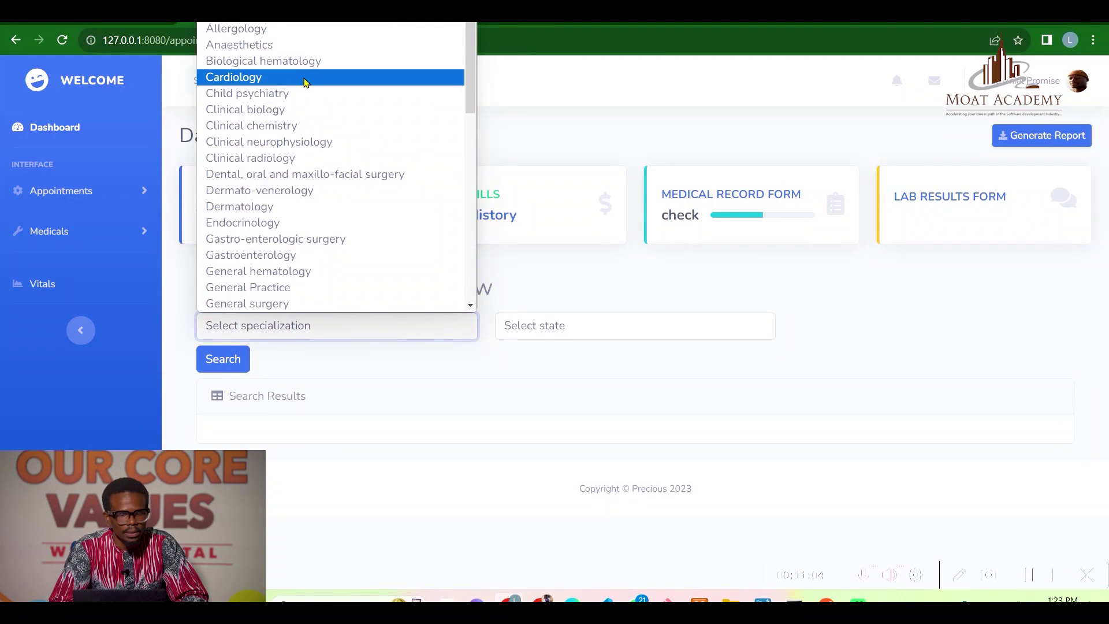
{"action": "left_click", "coordinate": [304, 78]}
{"action": "left_click", "coordinate": [671, 327]}
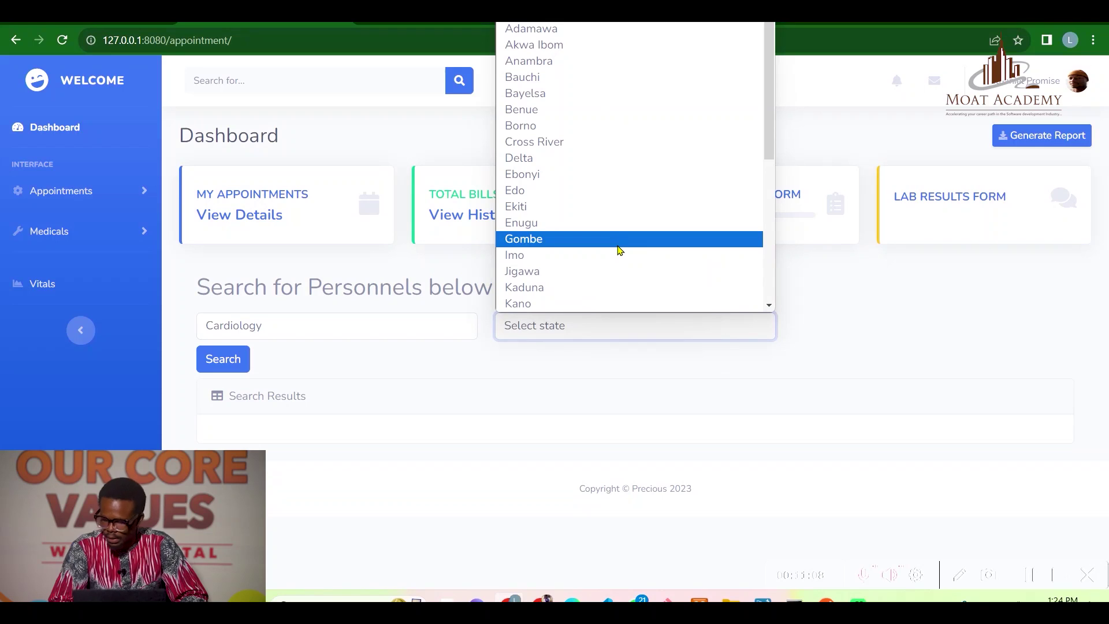
{"action": "left_click", "coordinate": [626, 30]}
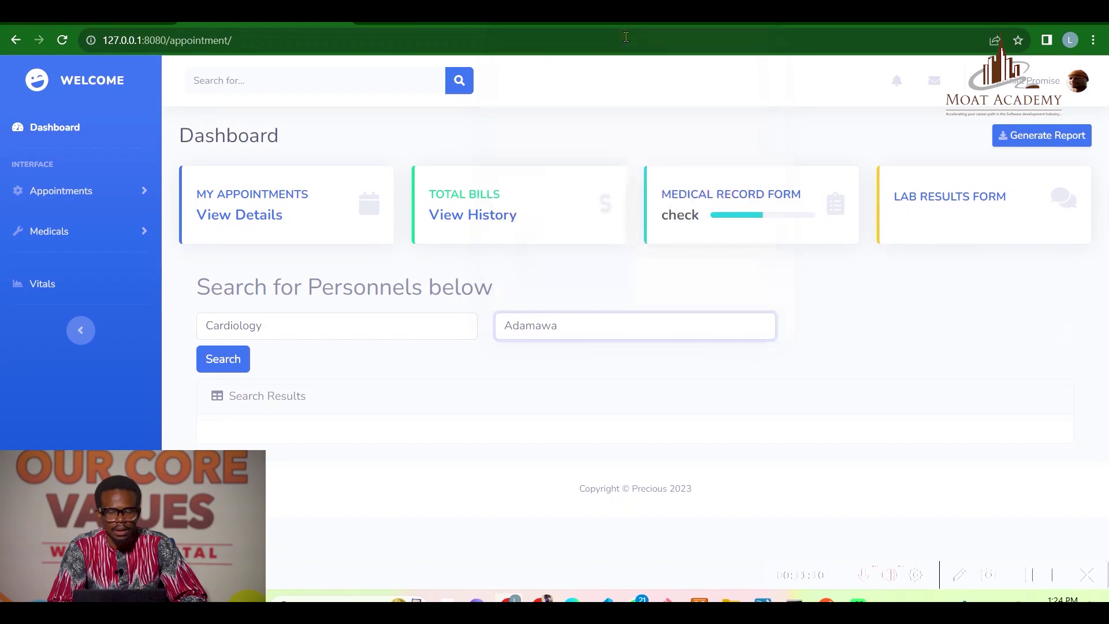
{"action": "left_click", "coordinate": [230, 369]}
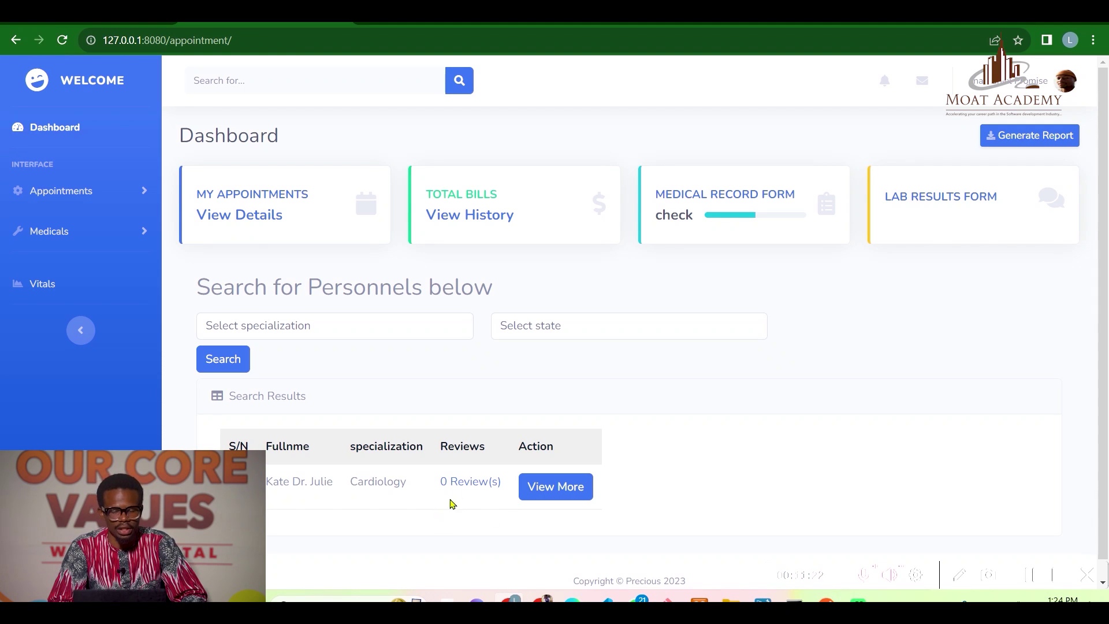
Open the cardiologist's Personnel Details and start booking an appointment.
{"action": "left_click", "coordinate": [564, 486]}
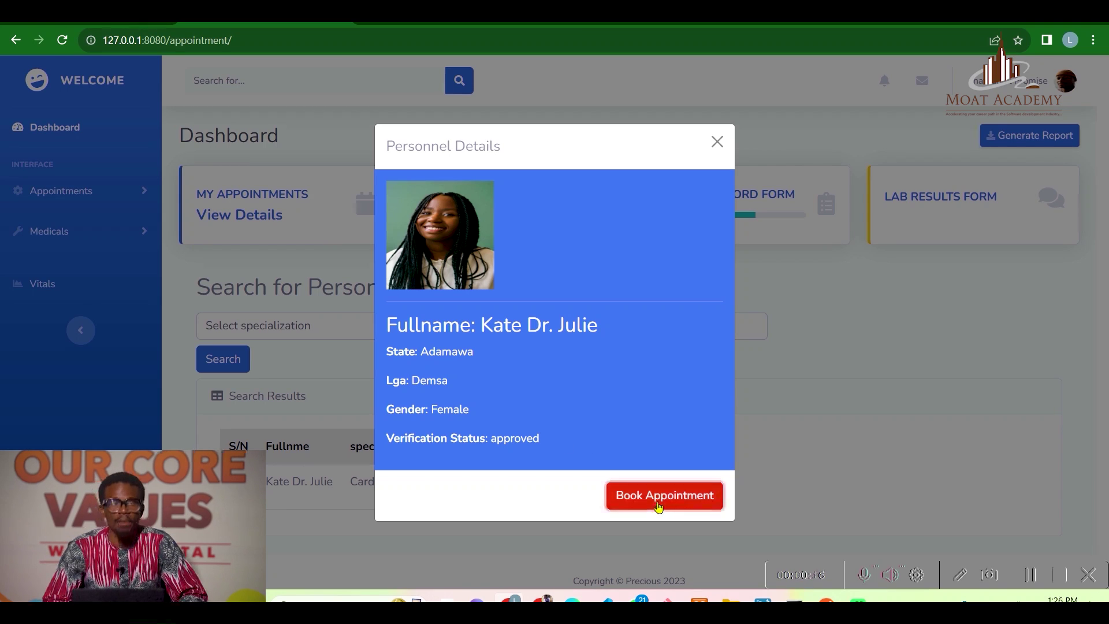
{"action": "left_click", "coordinate": [658, 496]}
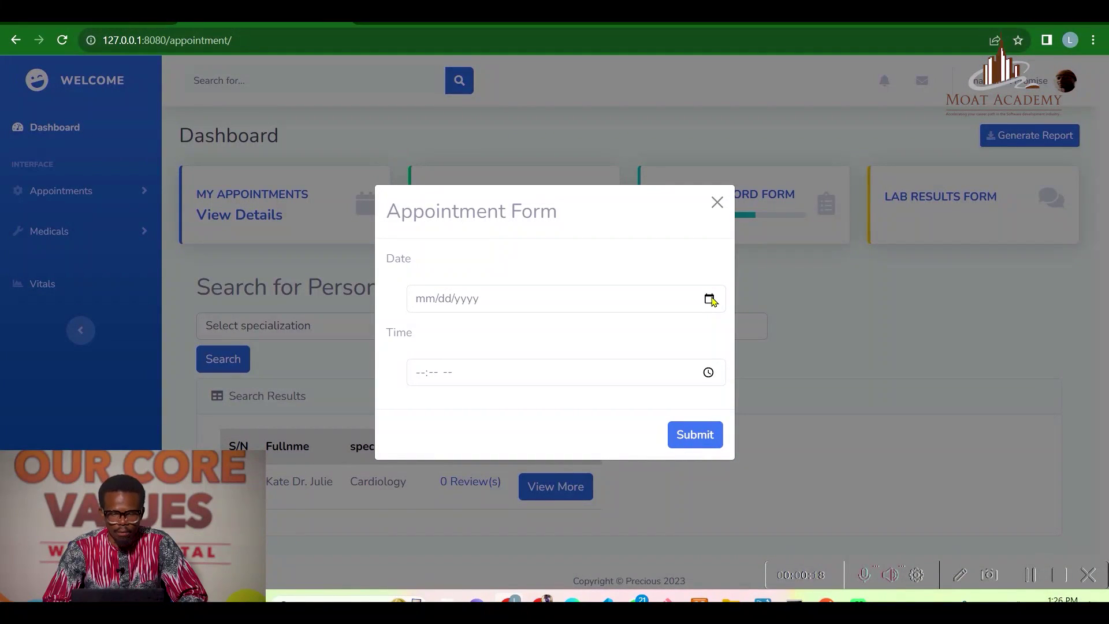
Book the cardiologist appointment for 10/17/2023 at 01:27 PM.
{"action": "left_click", "coordinate": [710, 299]}
{"action": "left_click", "coordinate": [467, 417]}
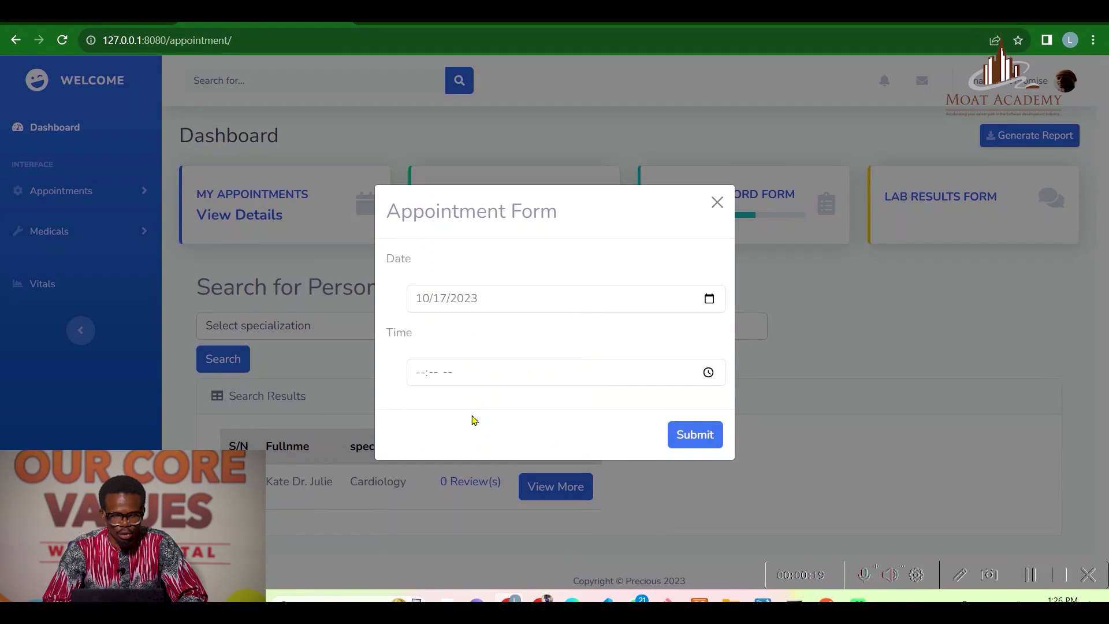
{"action": "left_click", "coordinate": [708, 372]}
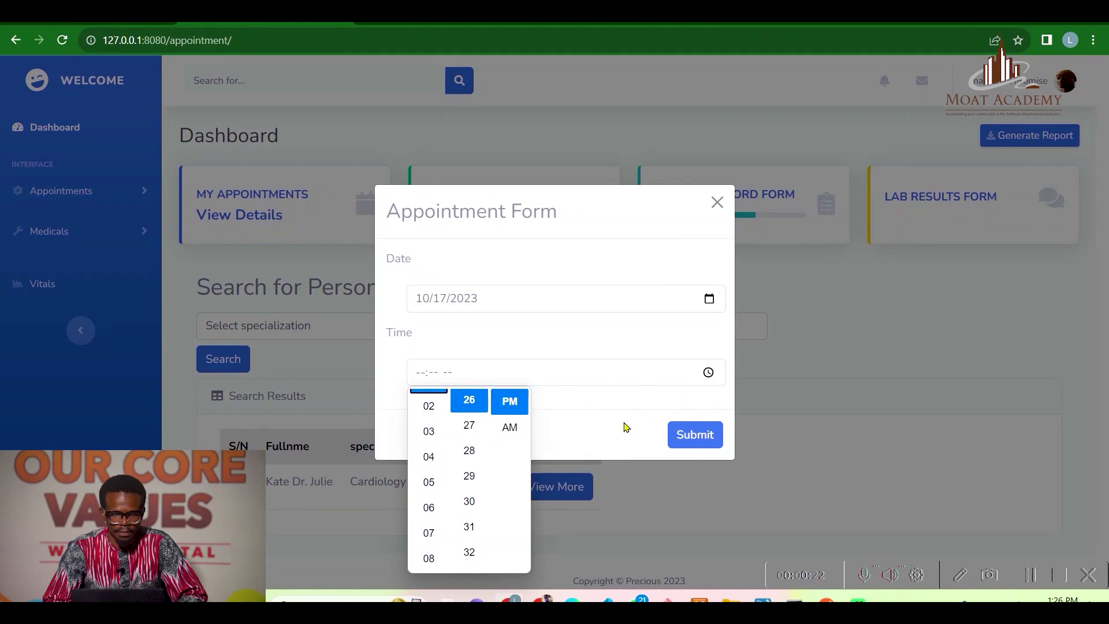
{"action": "left_click", "coordinate": [465, 425]}
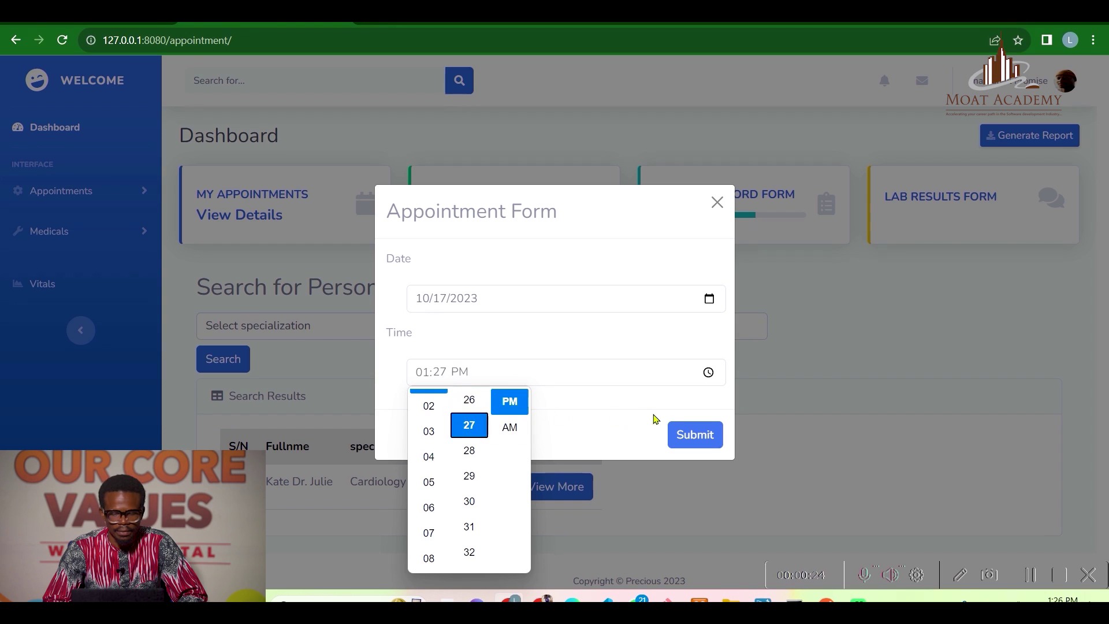
{"action": "left_click", "coordinate": [692, 435]}
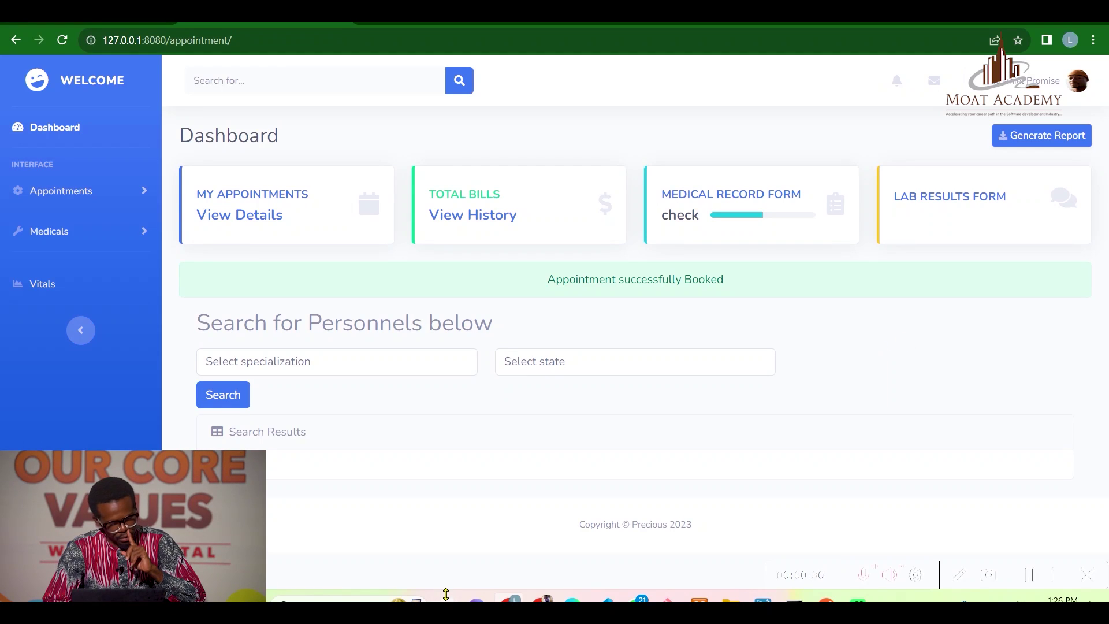
In the doctor's window, approve the patient's pending 2023-10-17 appointment.
{"action": "mouse_move", "coordinate": [548, 596]}
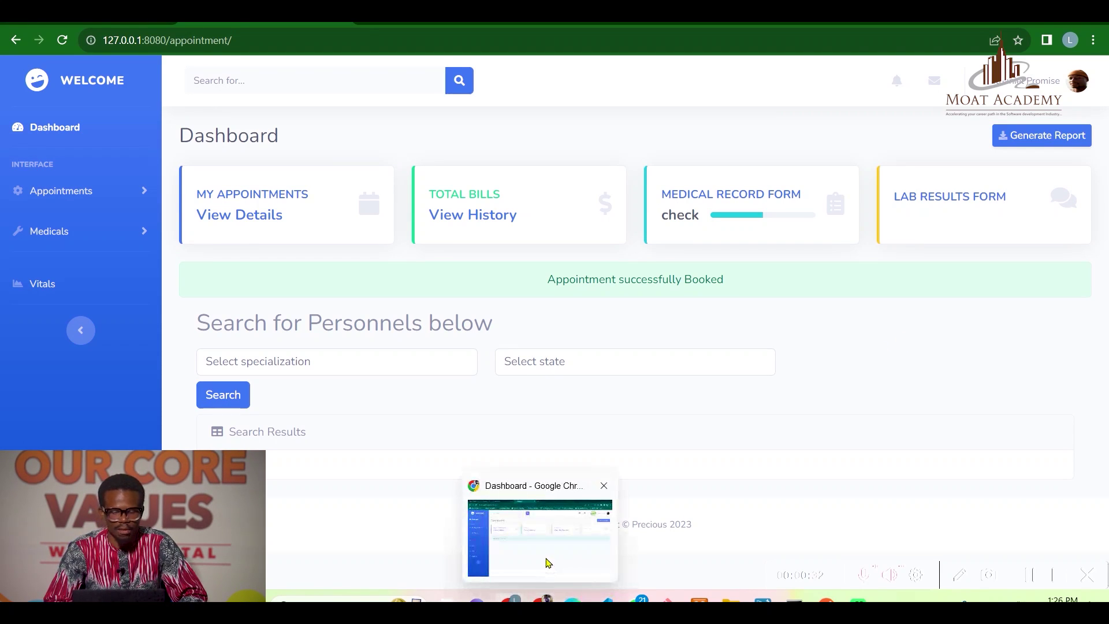
{"action": "left_click", "coordinate": [547, 562]}
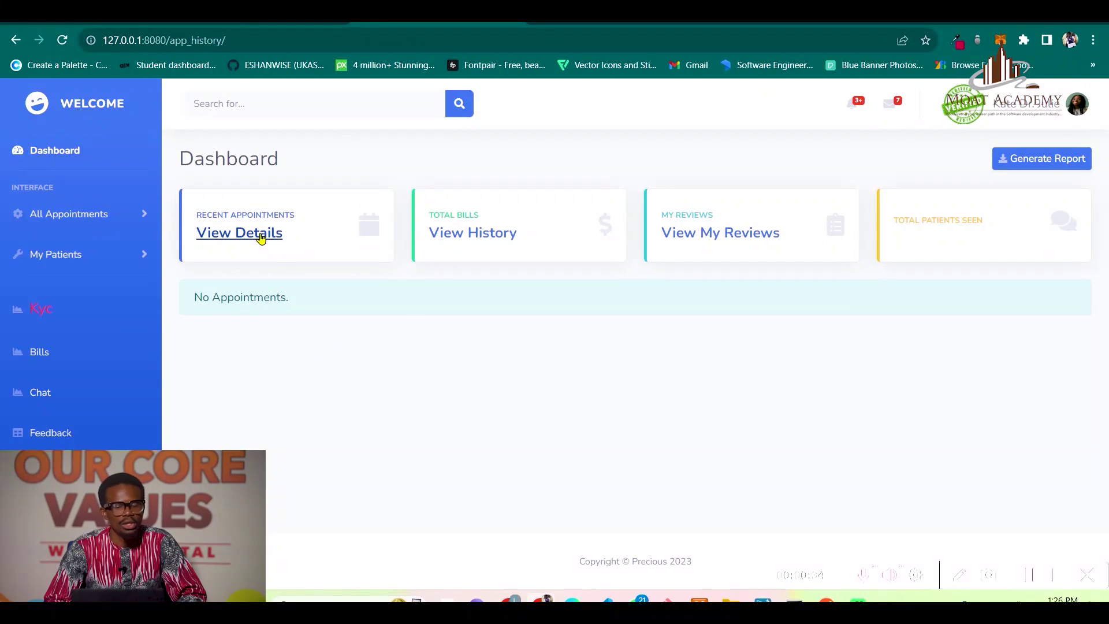
{"action": "left_click", "coordinate": [261, 235]}
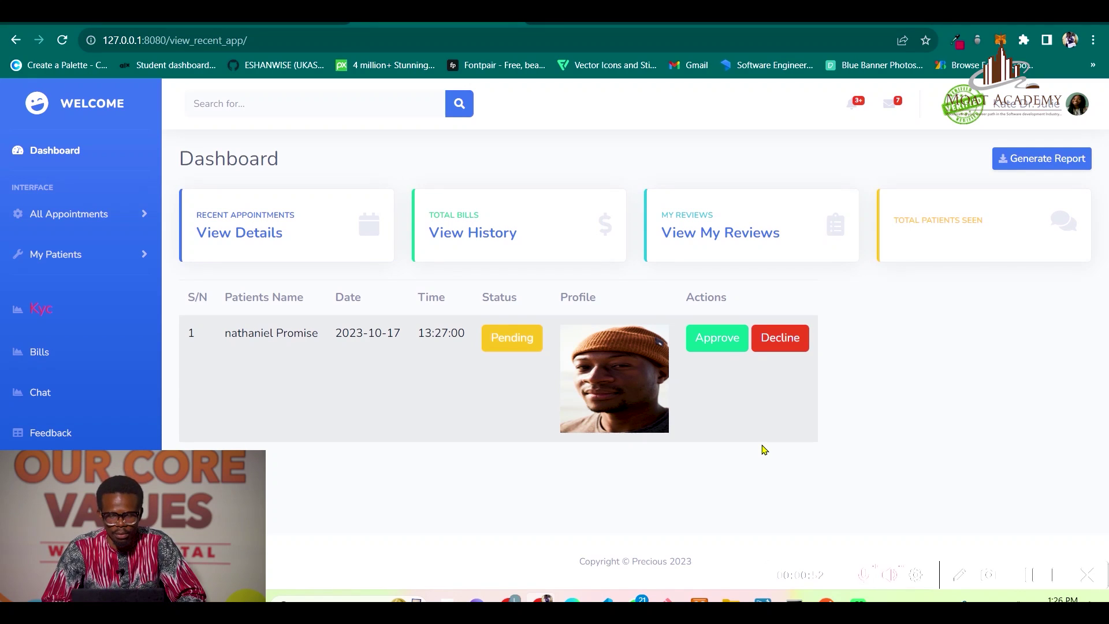
{"action": "left_click", "coordinate": [717, 337]}
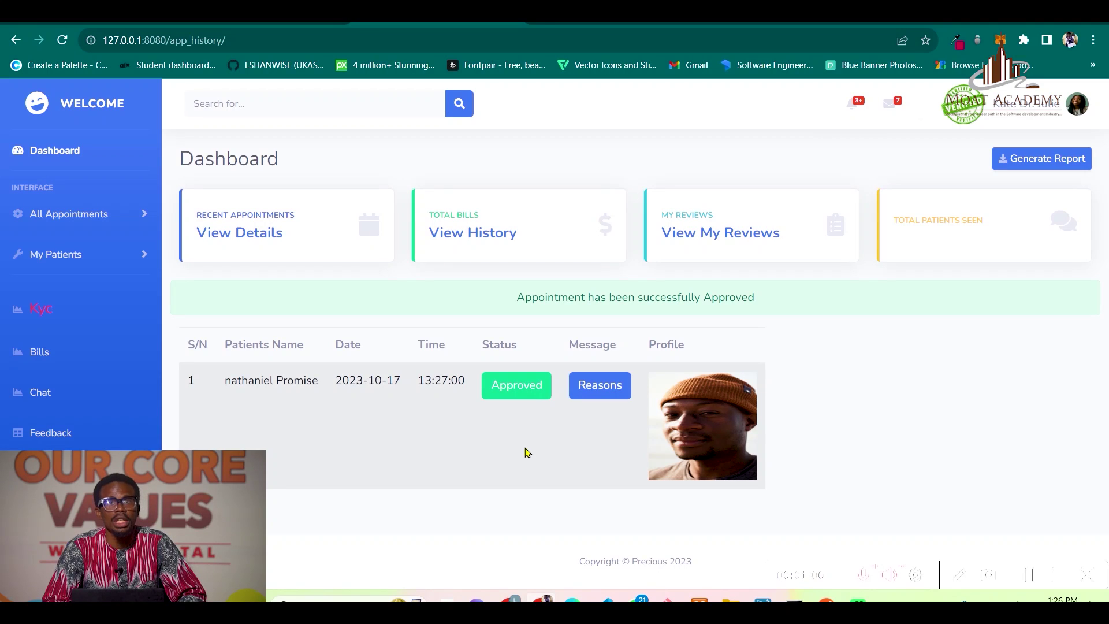
In the patient's window, start payment for the approved appointment from All My Appointments.
{"action": "mouse_move", "coordinate": [511, 604]}
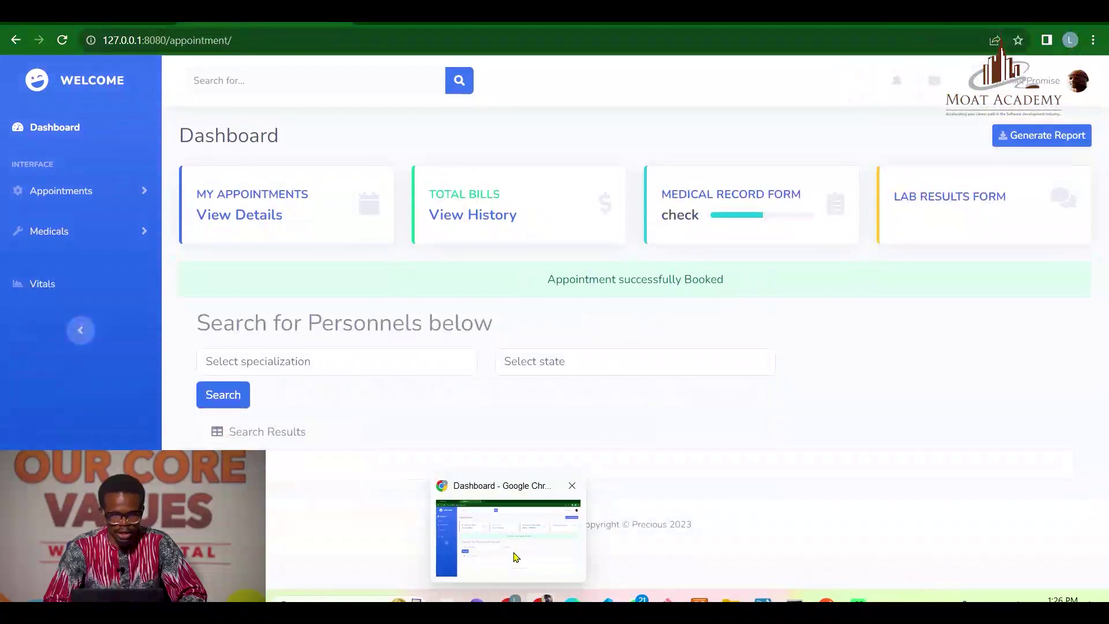
{"action": "left_click", "coordinate": [516, 556]}
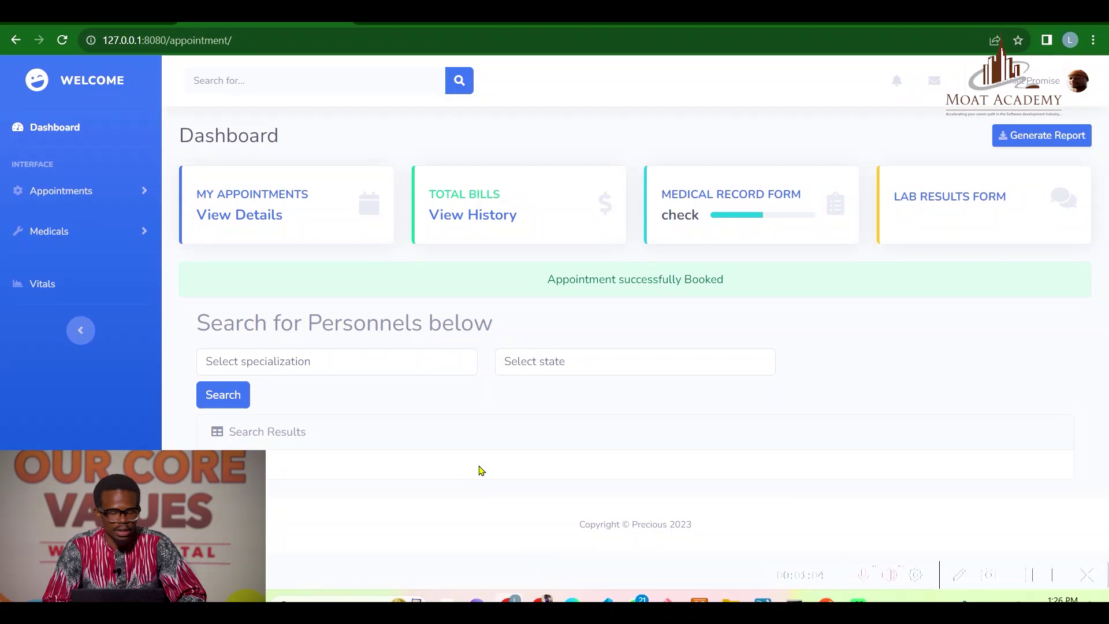
{"action": "left_click", "coordinate": [125, 201]}
{"action": "left_click", "coordinate": [92, 278]}
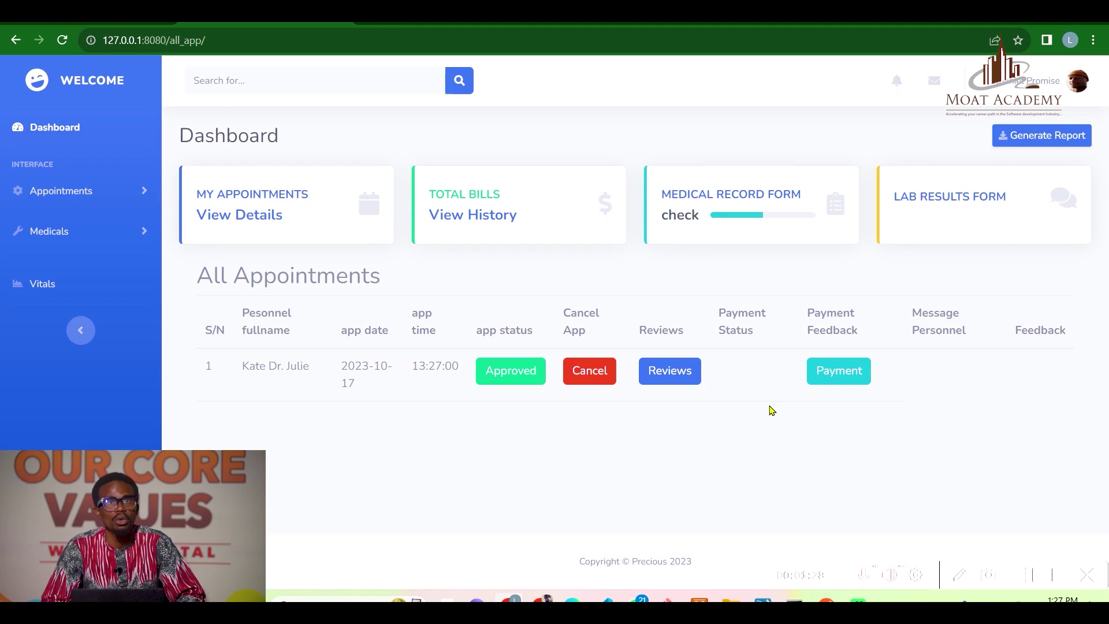
{"action": "left_click", "coordinate": [839, 371]}
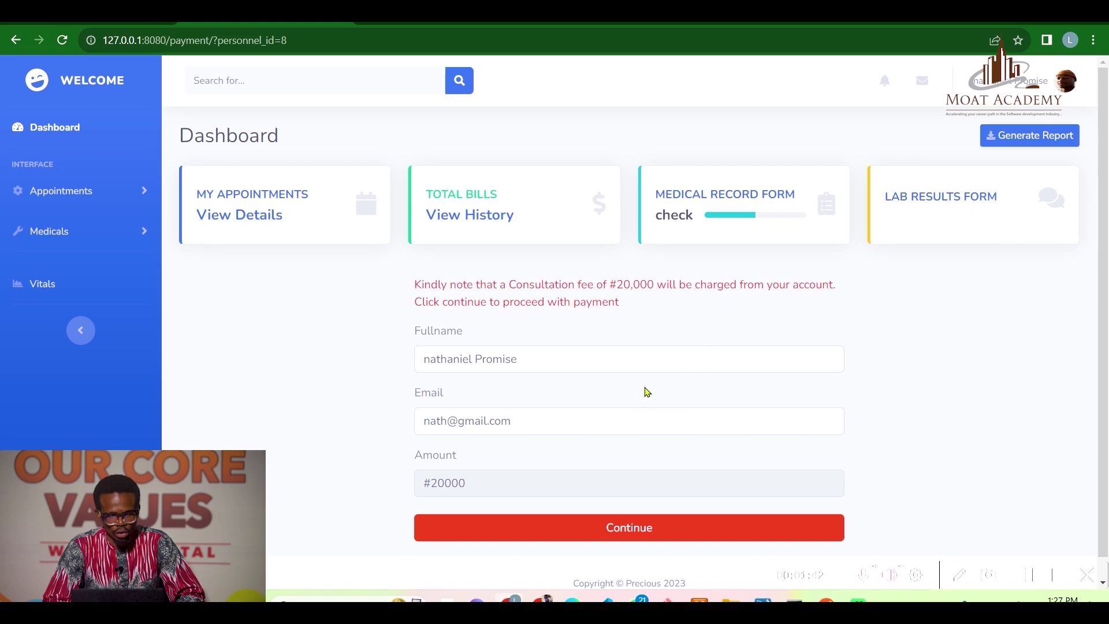
Pay the NGN 20,000 consultation fee in Paystack with the Success test card.
{"action": "left_click", "coordinate": [563, 528]}
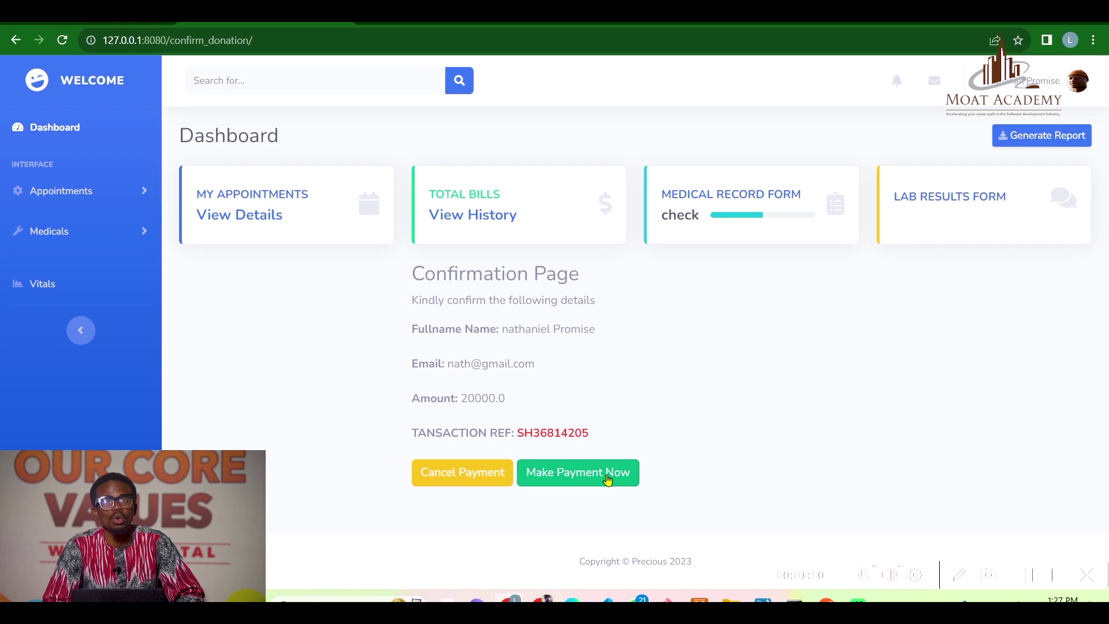
{"action": "left_click", "coordinate": [607, 479]}
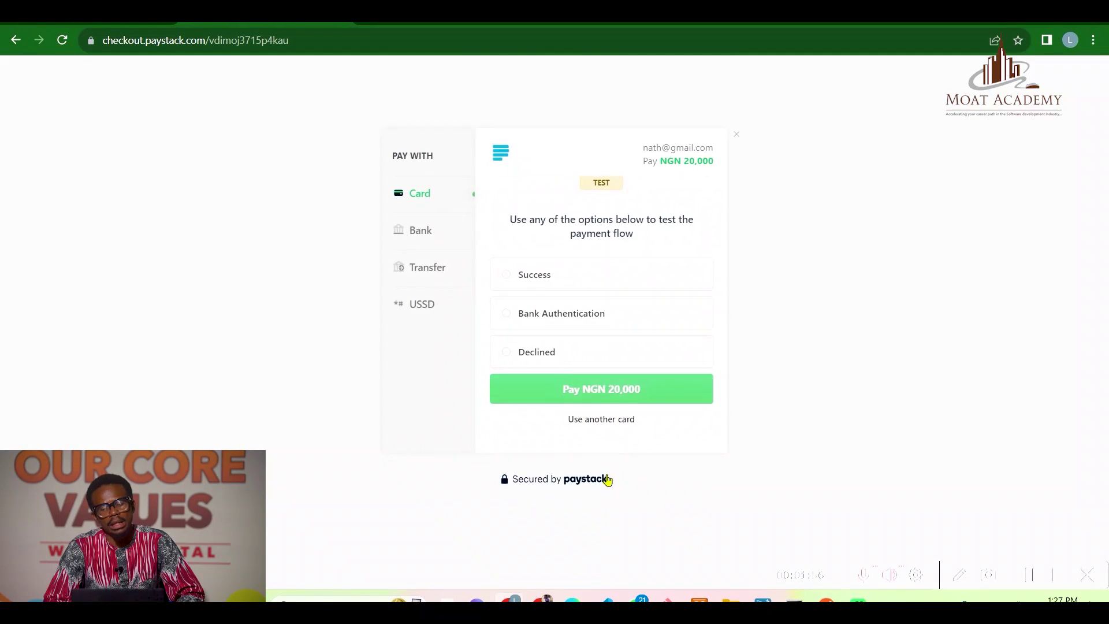
{"action": "left_click", "coordinate": [626, 279]}
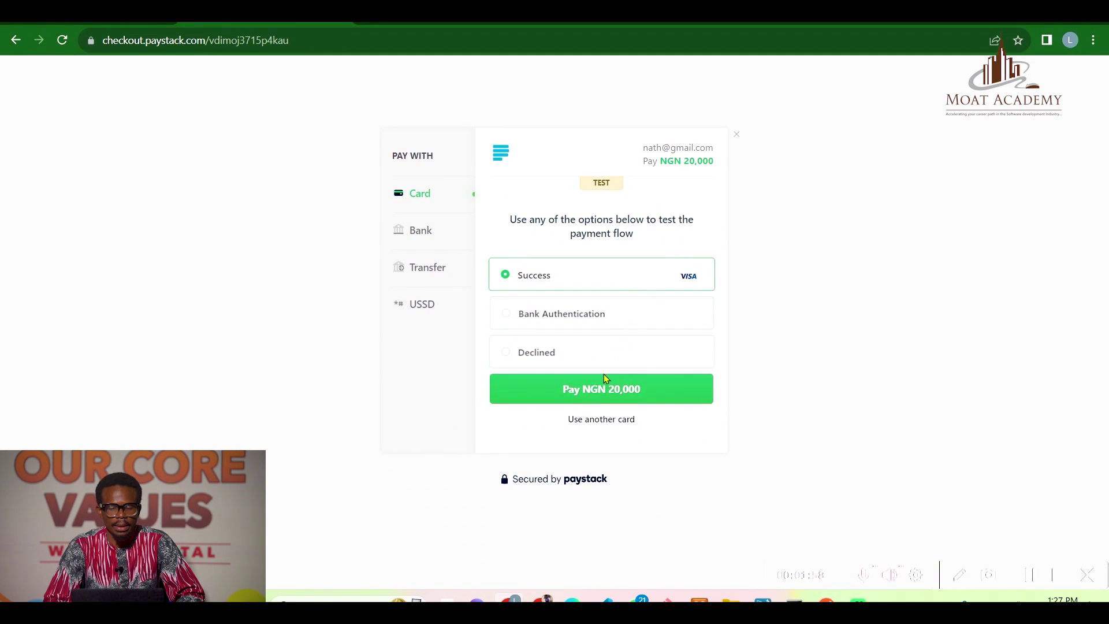
{"action": "left_click", "coordinate": [601, 391]}
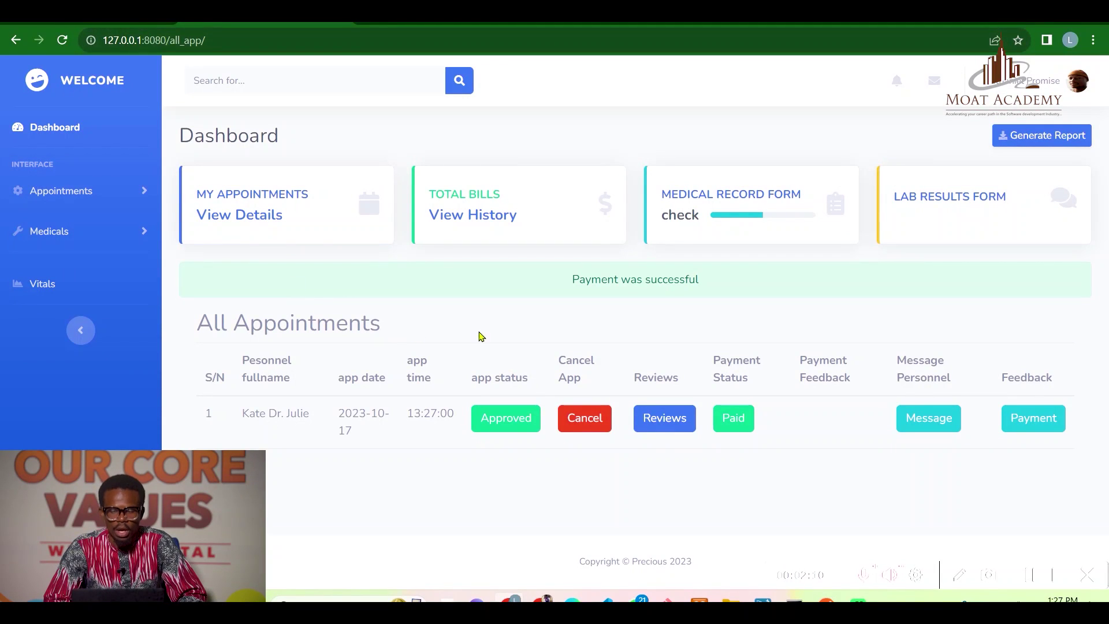
Open a chat with the doctor, then reload the doctor's appointment history page.
{"action": "left_click", "coordinate": [949, 426]}
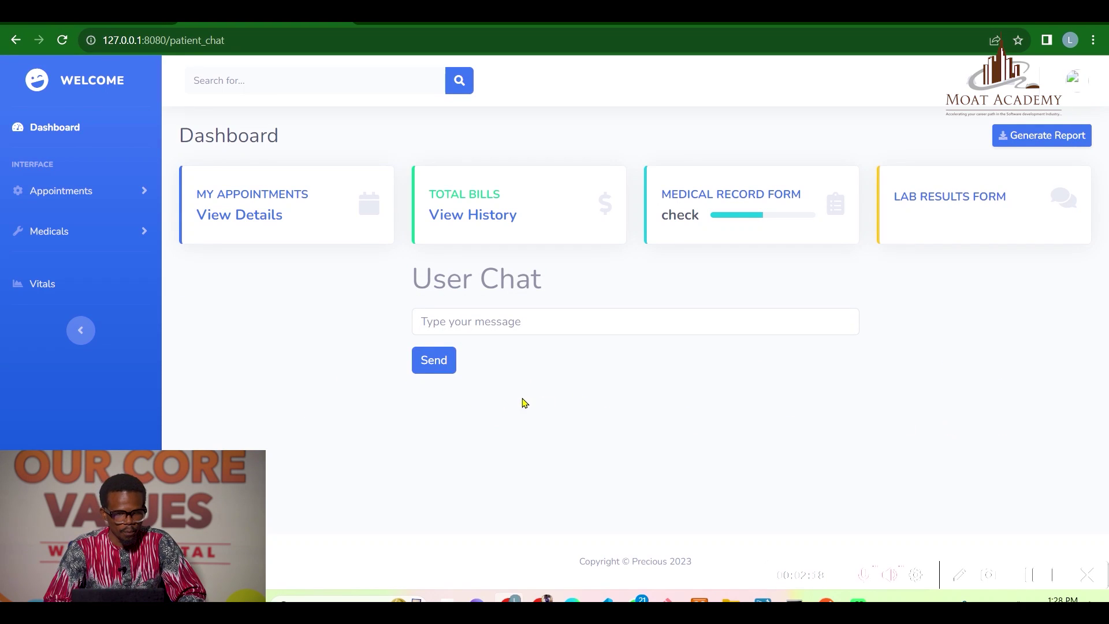
{"action": "mouse_move", "coordinate": [547, 598]}
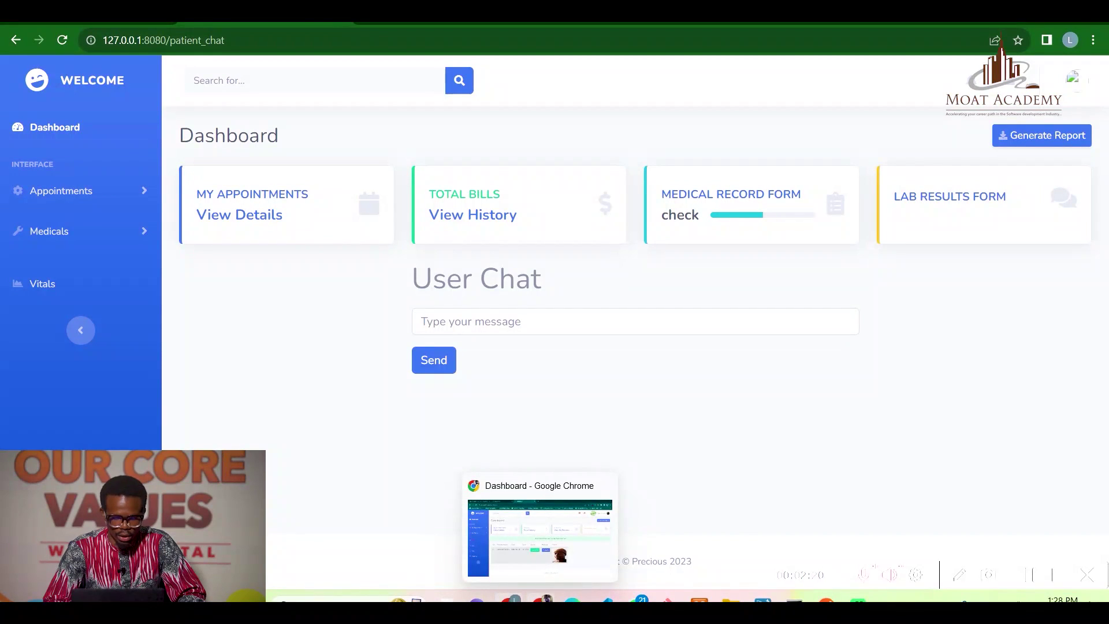
{"action": "left_click", "coordinate": [548, 576]}
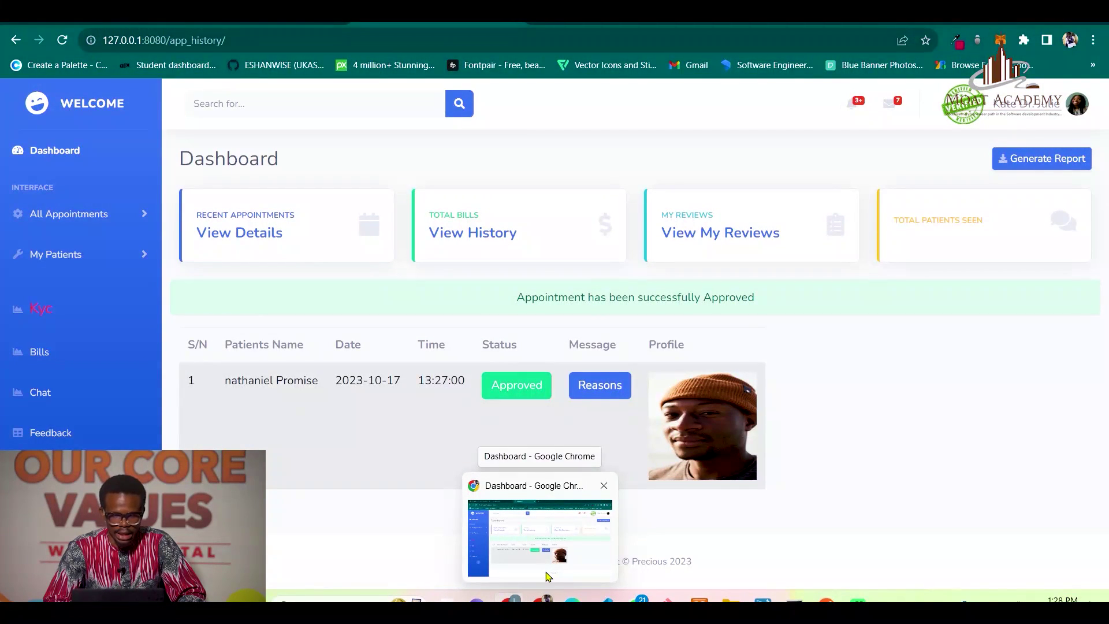
{"action": "key", "text": "F5"}
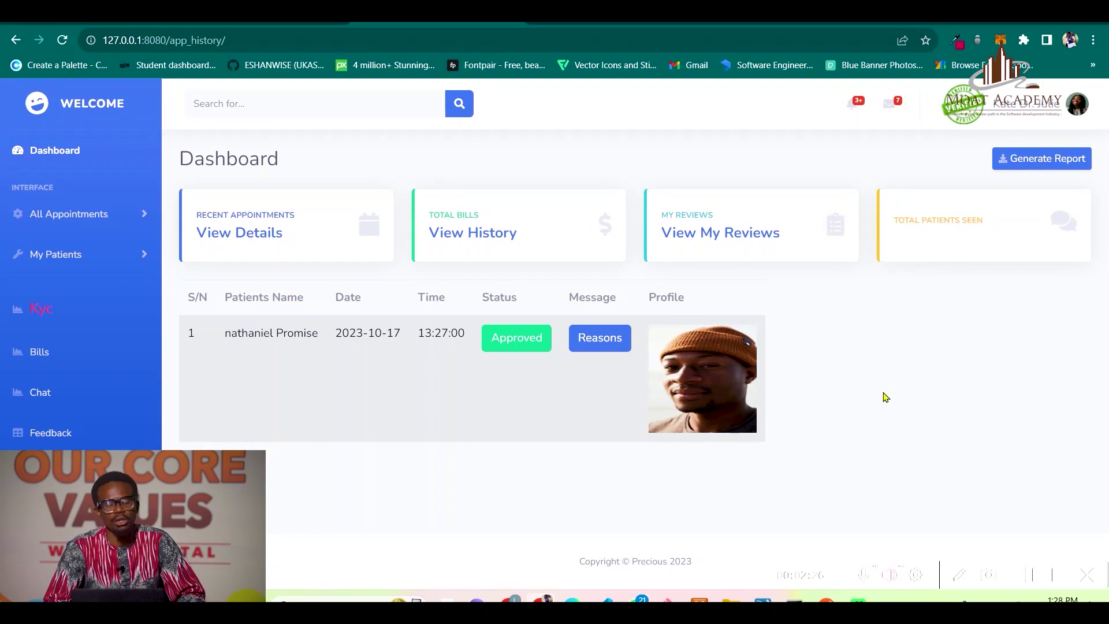
Check the doctor's Recent, Declined and finally Approved Appointments lists.
{"action": "left_click", "coordinate": [95, 214]}
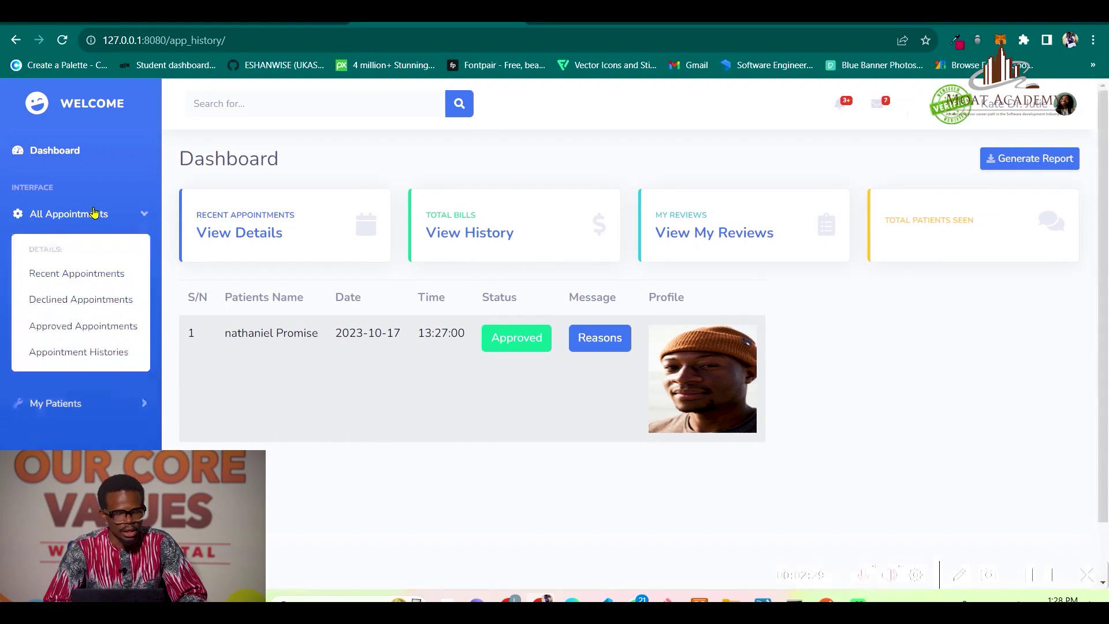
{"action": "left_click", "coordinate": [84, 275]}
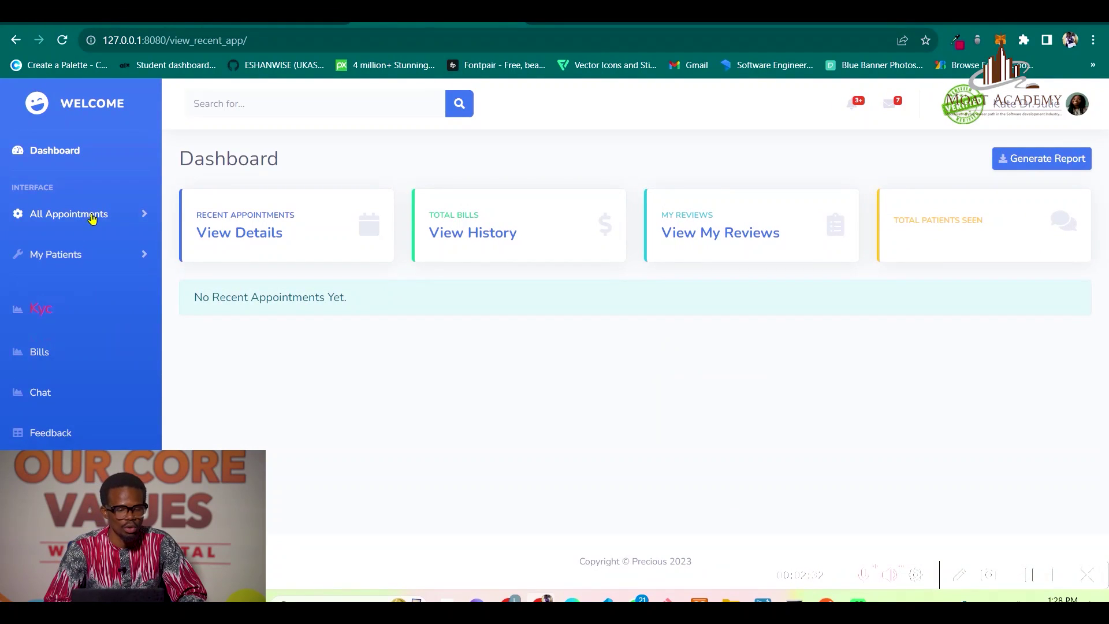
{"action": "left_click", "coordinate": [93, 214]}
{"action": "left_click", "coordinate": [69, 304]}
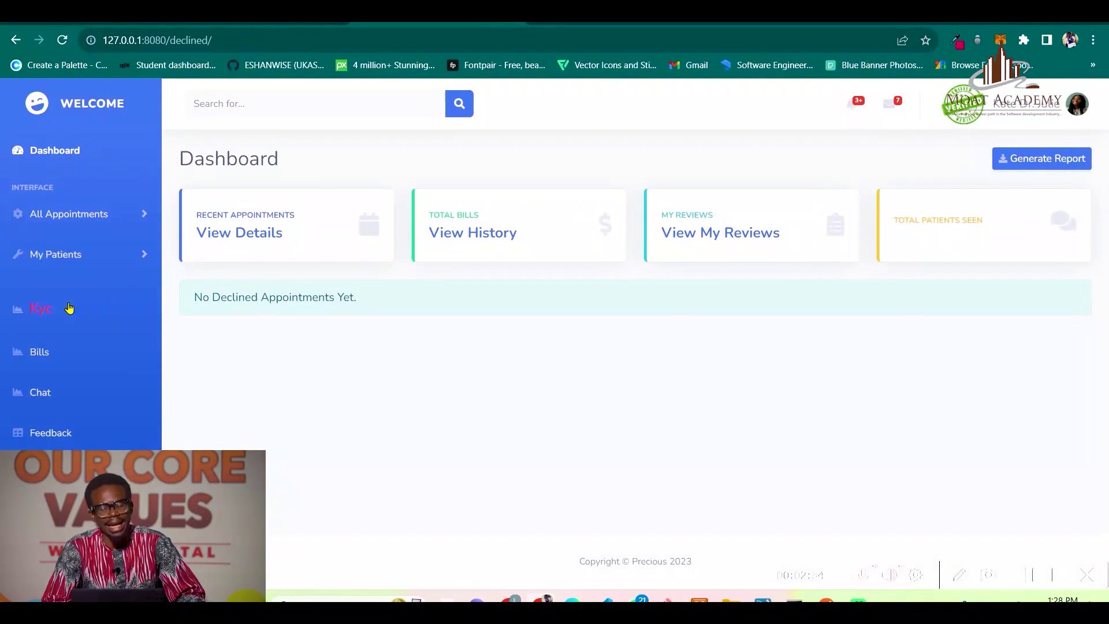
{"action": "left_click", "coordinate": [92, 216]}
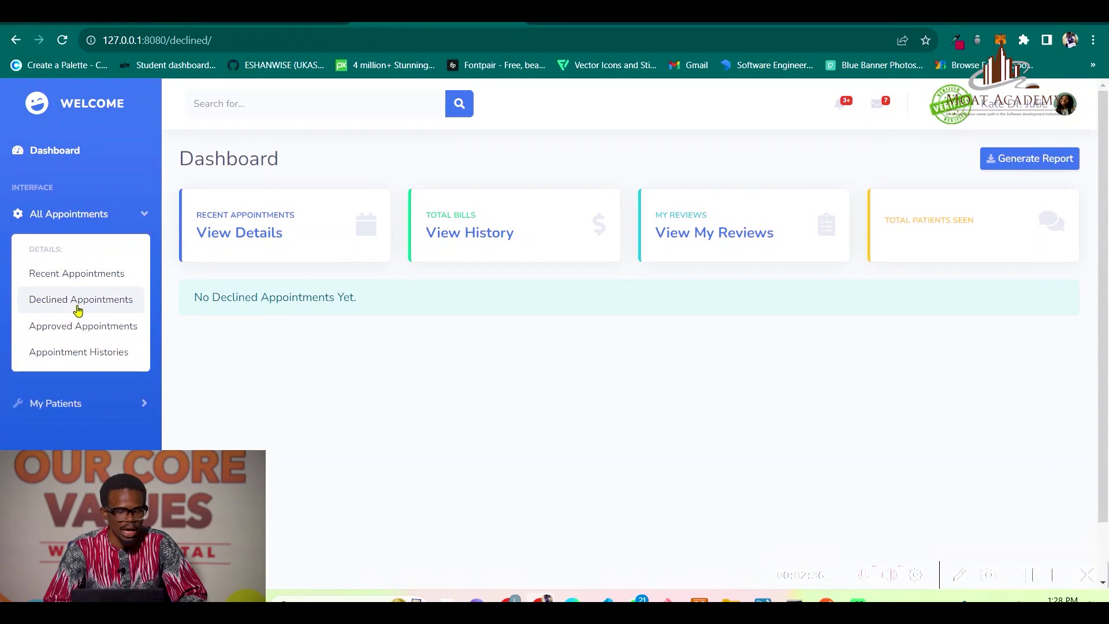
{"action": "left_click", "coordinate": [75, 326]}
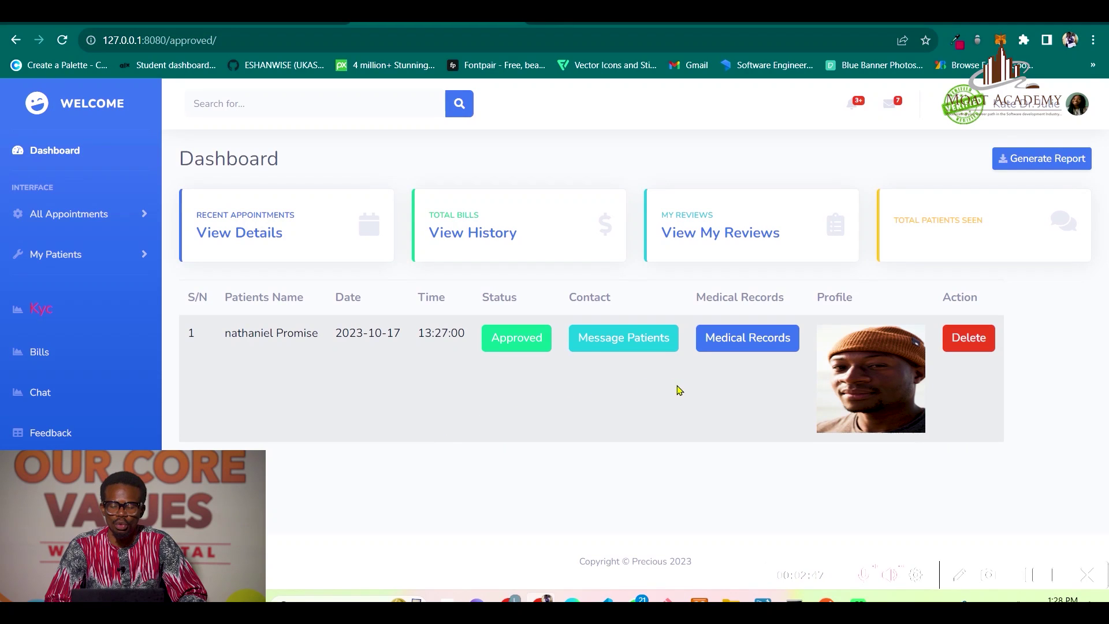
Review the patient's medical records and laboratory details from the approved appointment.
{"action": "left_click", "coordinate": [751, 341]}
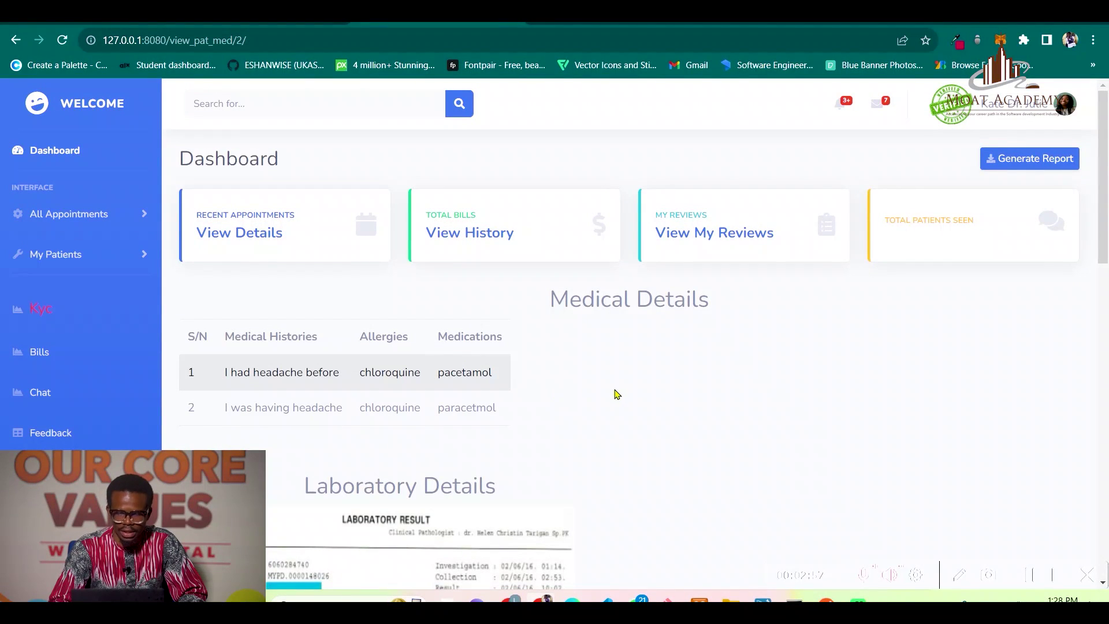
{"action": "scroll", "coordinate": [617, 394], "scroll_direction": "down", "scroll_amount": 15}
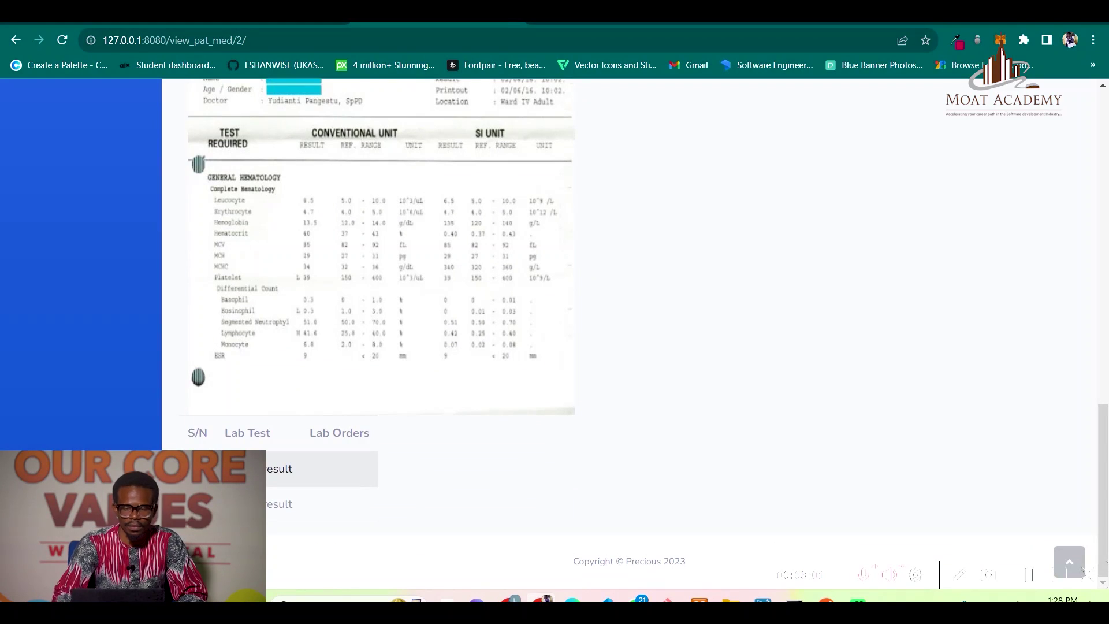
{"action": "scroll", "coordinate": [635, 335], "scroll_direction": "up", "scroll_amount": 15}
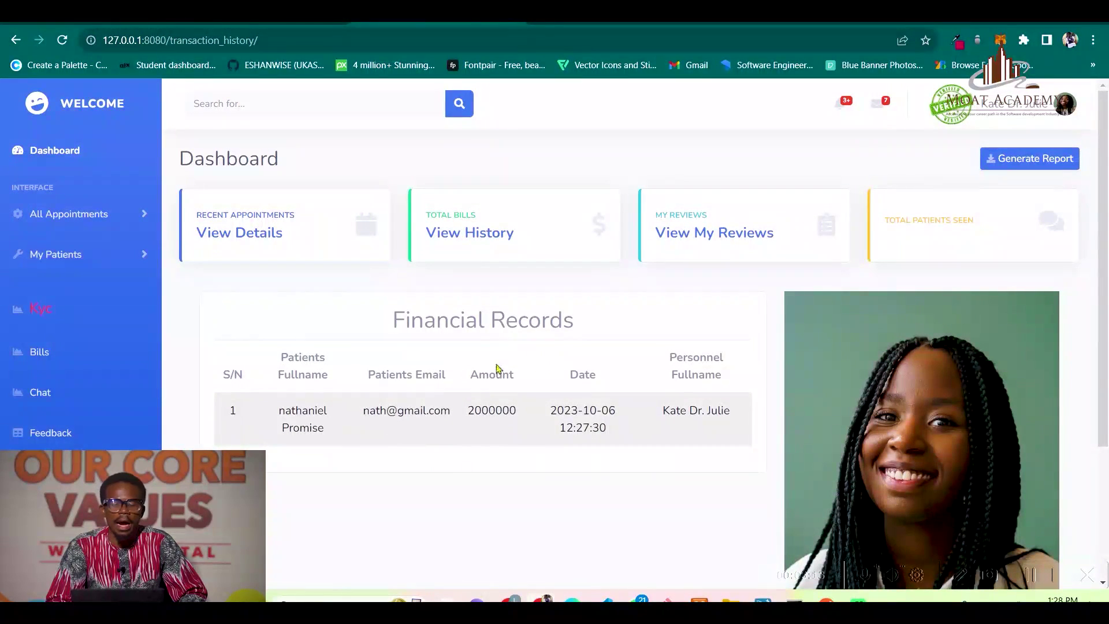
Check the doctor's reviews, then open the patient's All My Appointment list.
{"action": "left_click", "coordinate": [732, 233]}
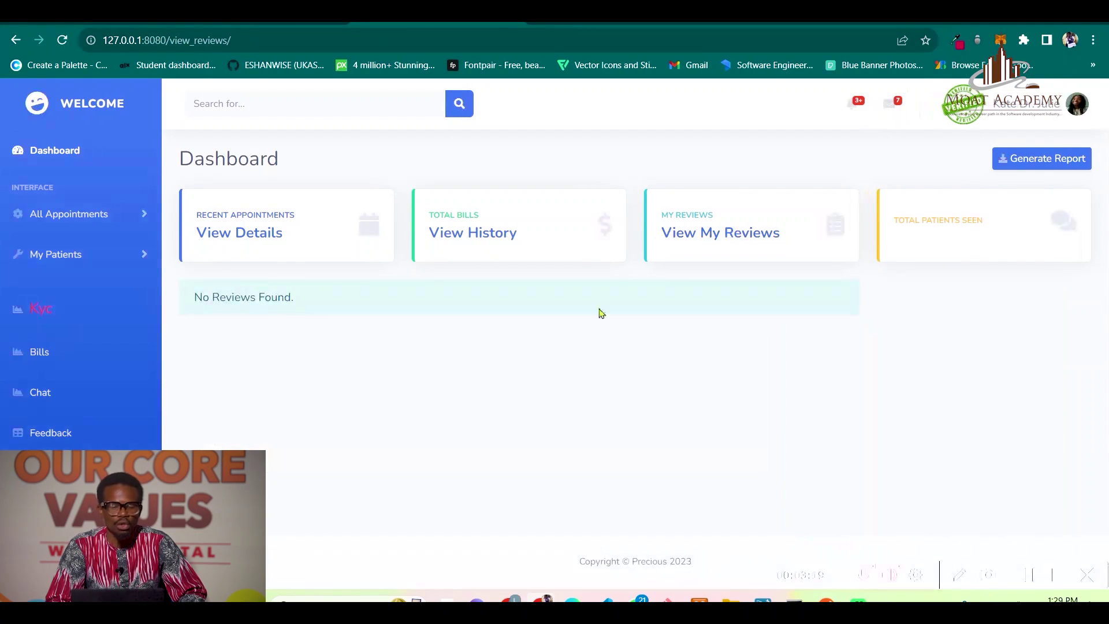
{"action": "mouse_move", "coordinate": [508, 601]}
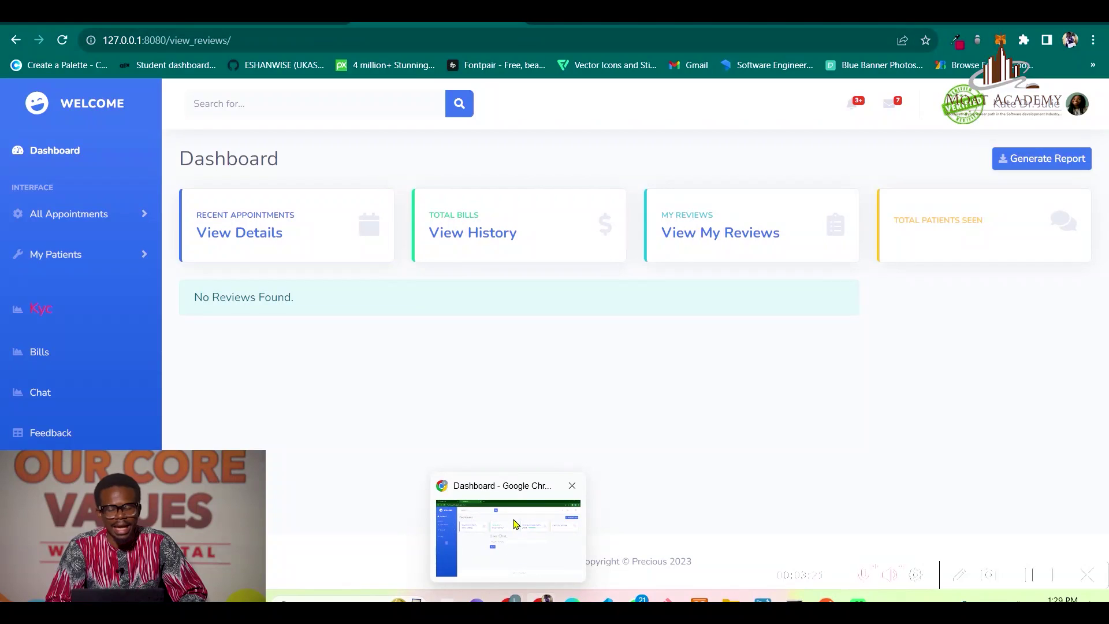
{"action": "left_click", "coordinate": [517, 542]}
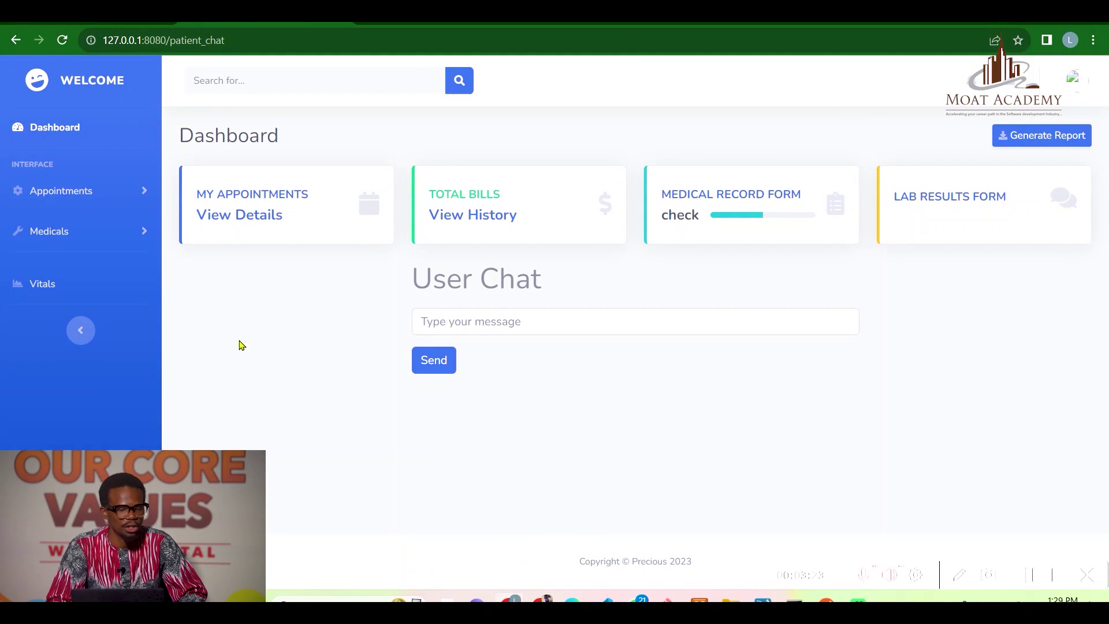
{"action": "left_click", "coordinate": [118, 195]}
{"action": "left_click", "coordinate": [105, 278]}
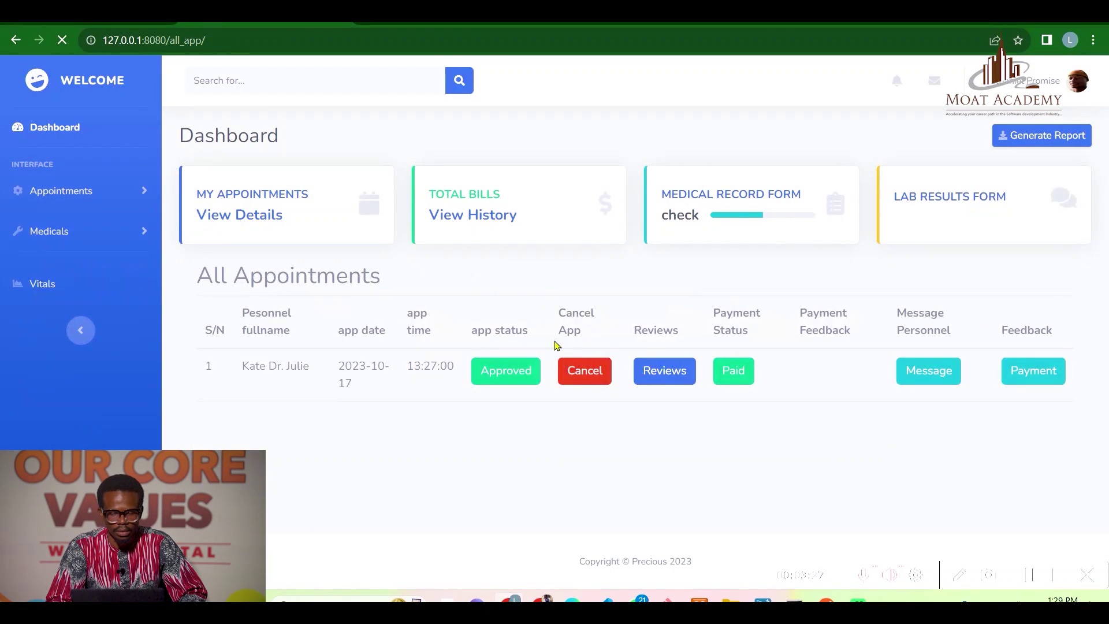
Submit the review 'She is the best of the best' for the doctor's appointment.
{"action": "left_click", "coordinate": [671, 376]}
{"action": "left_click", "coordinate": [556, 162]}
{"action": "type", "text": "S"}
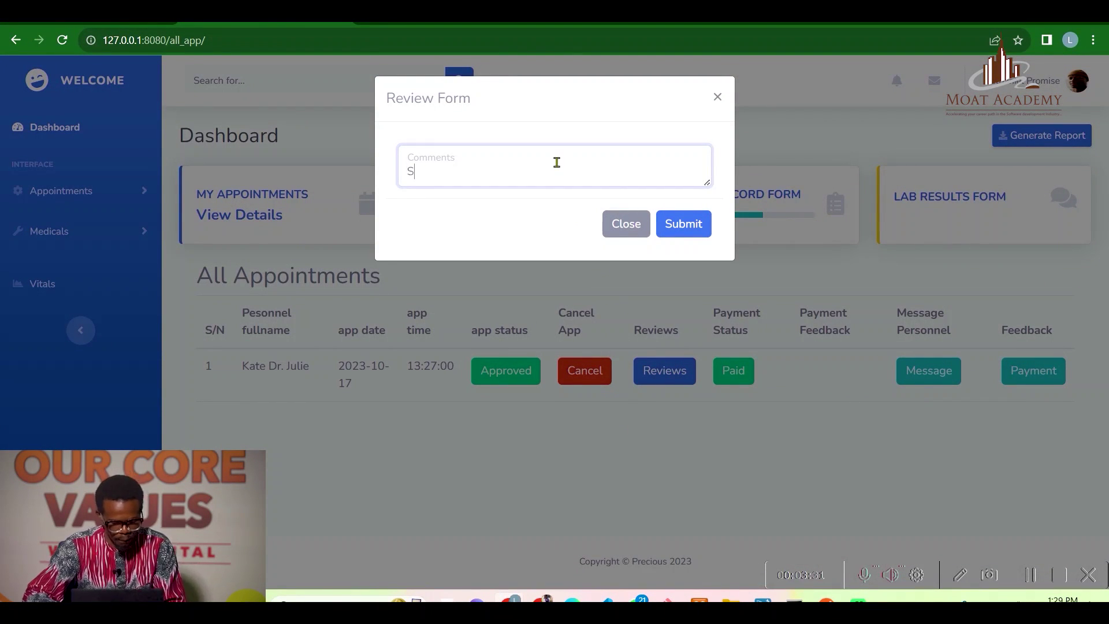
{"action": "type", "text": "he is the best "}
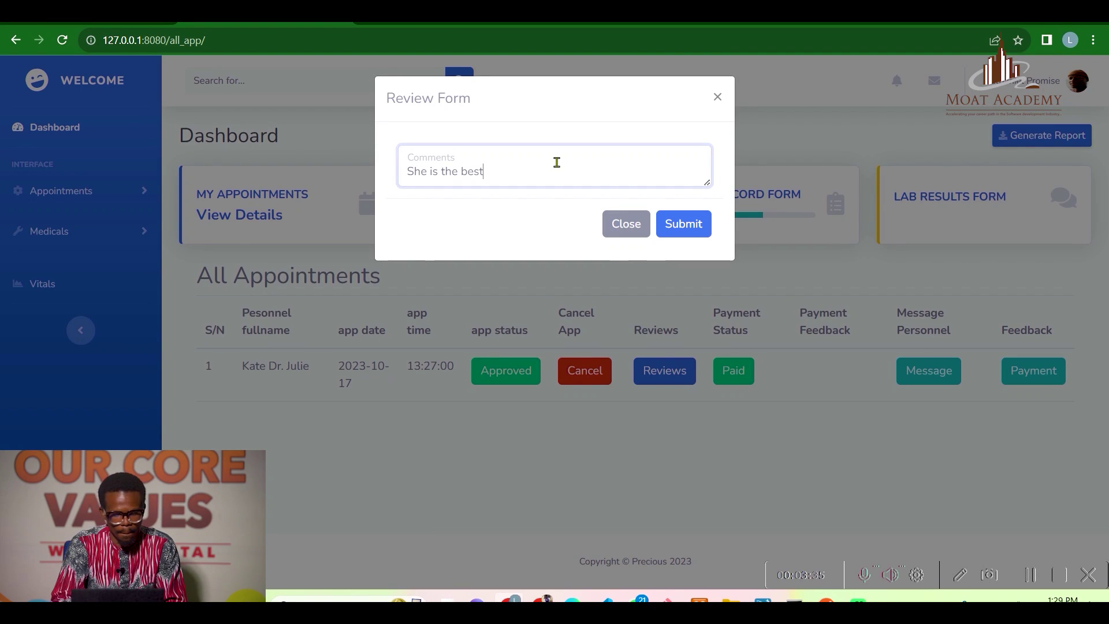
{"action": "type", "text": "of the best"}
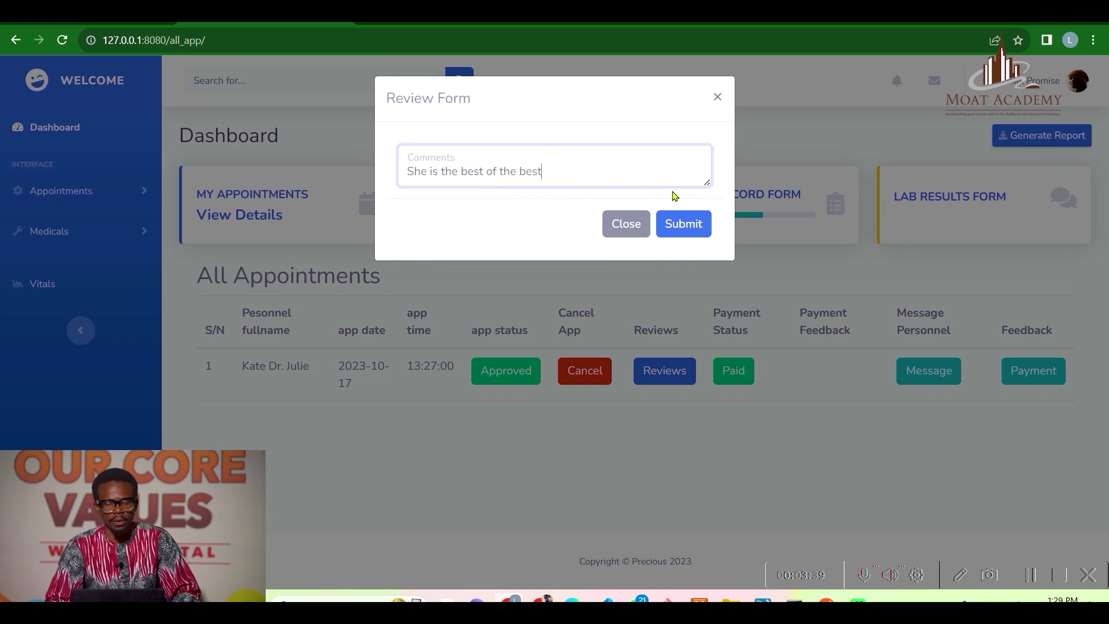
{"action": "left_click", "coordinate": [686, 225]}
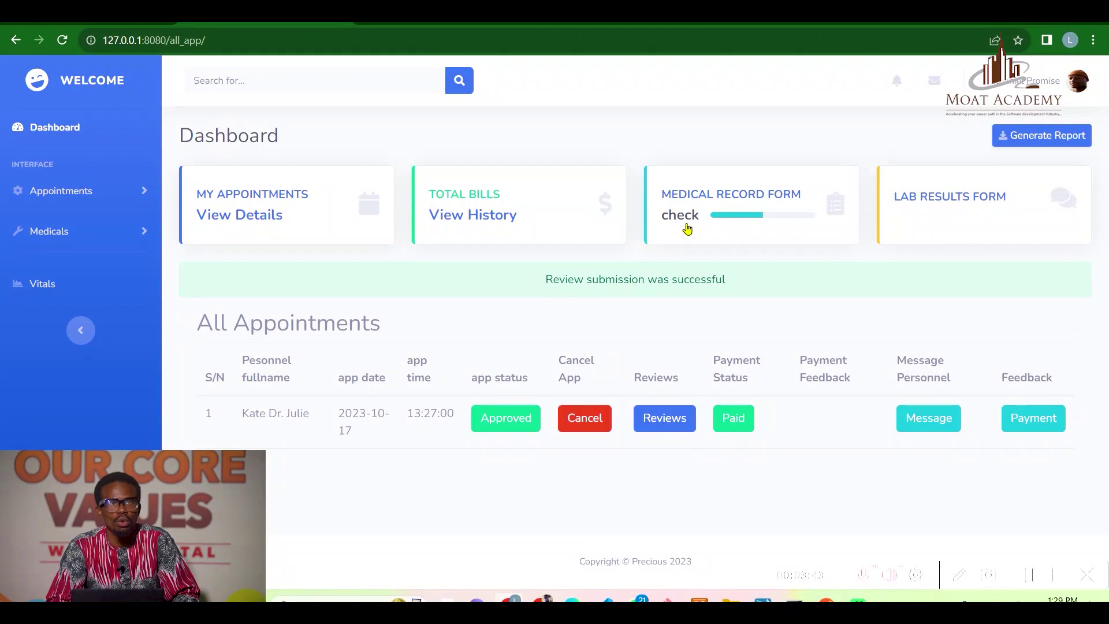
Read the new four-star review on the doctor's reviews page, then check the homepage.
{"action": "mouse_move", "coordinate": [544, 597]}
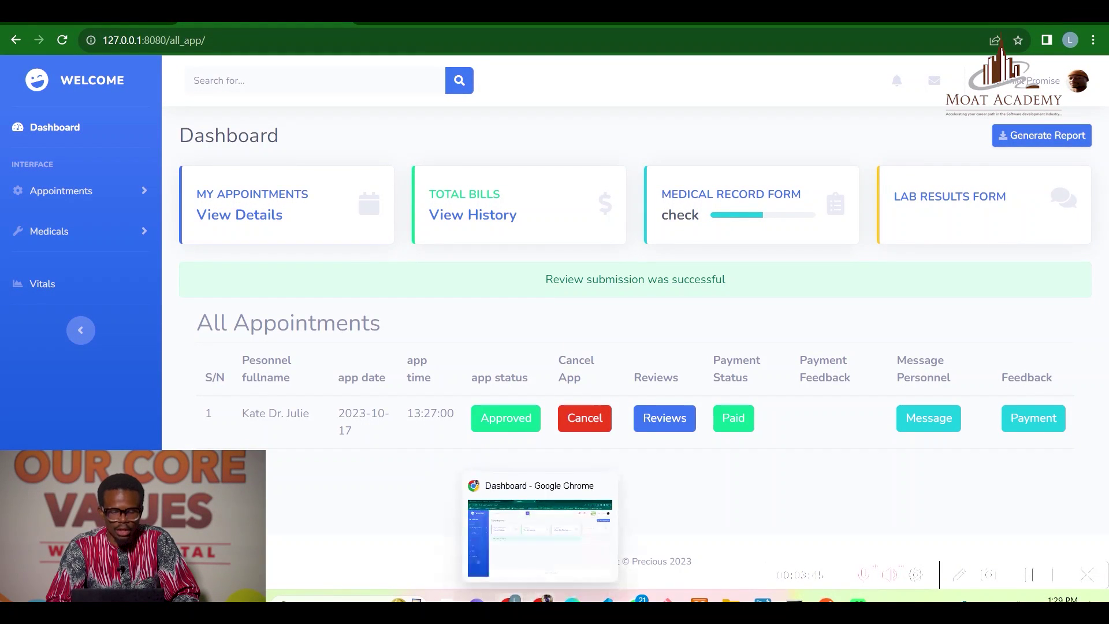
{"action": "left_click", "coordinate": [544, 569]}
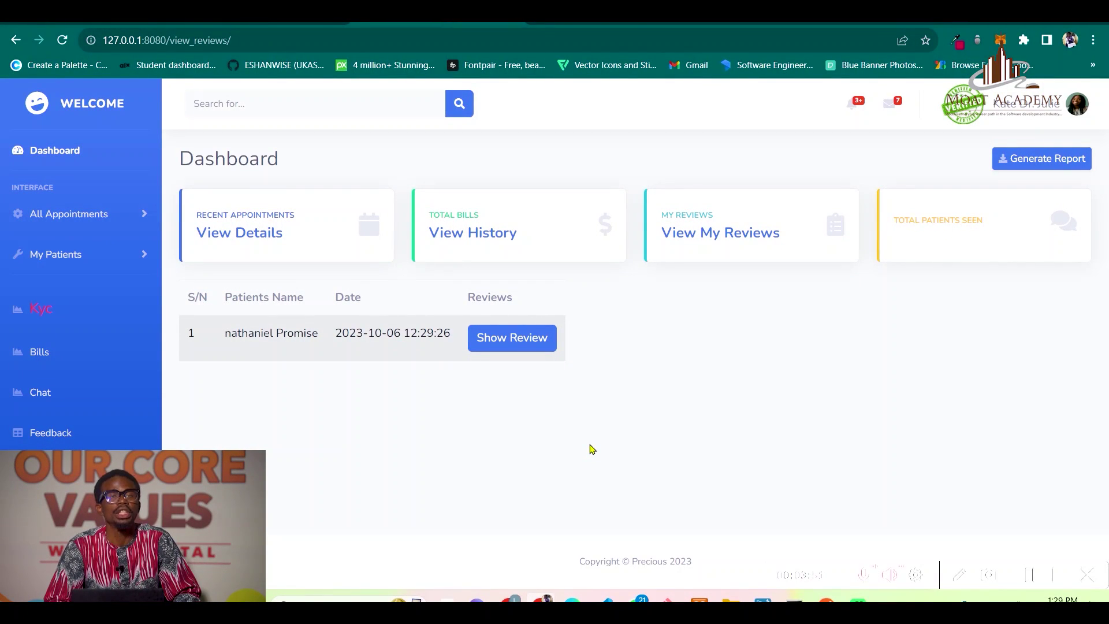
{"action": "left_click", "coordinate": [506, 339]}
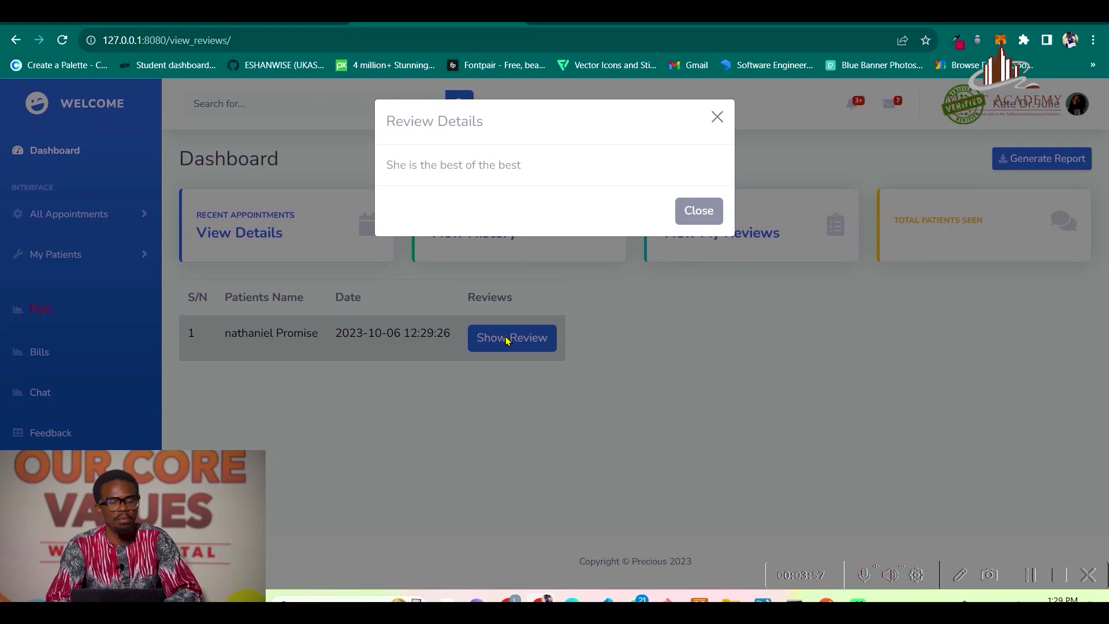
{"action": "left_click", "coordinate": [208, 11]}
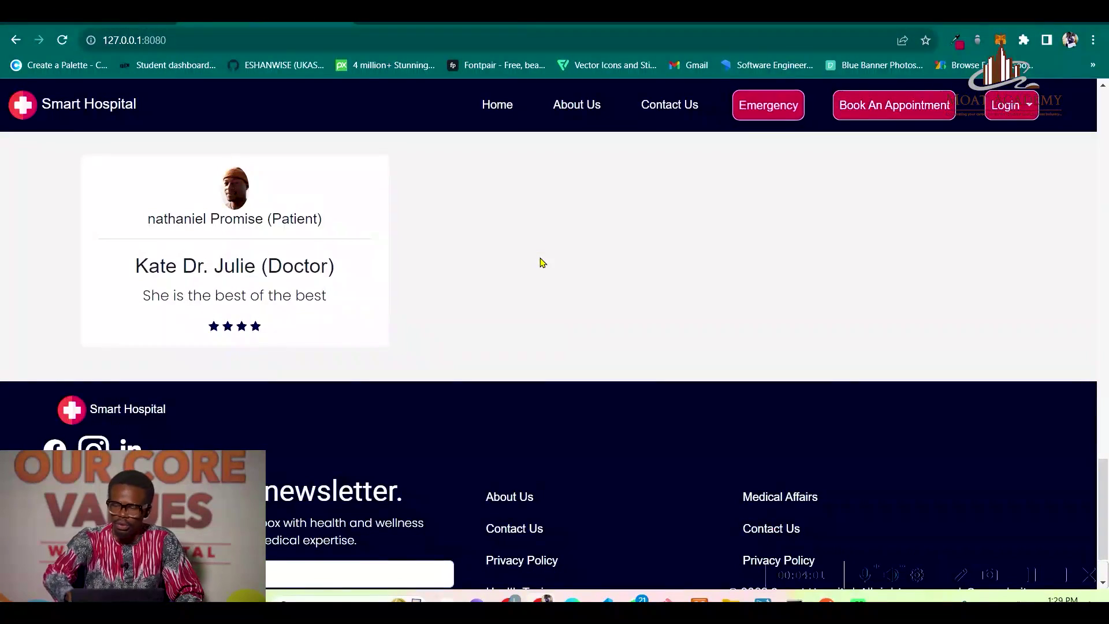
Scroll up to the homepage Reviews heading, then return to the patient's dashboard.
{"action": "scroll", "coordinate": [539, 260], "scroll_direction": "up", "scroll_amount": 2}
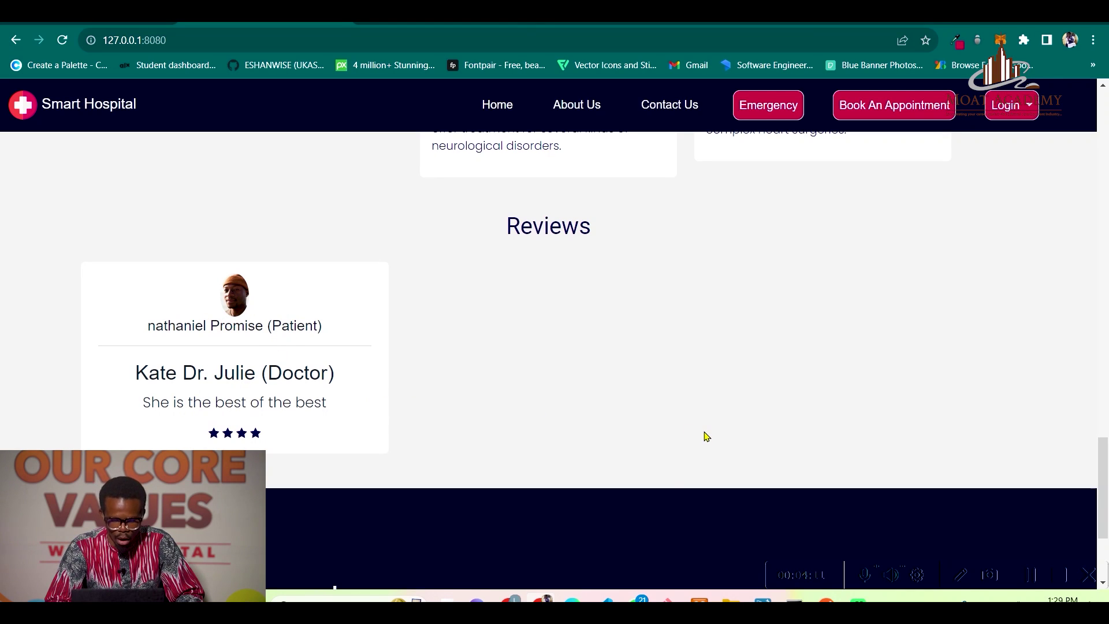
{"action": "left_click", "coordinate": [511, 601]}
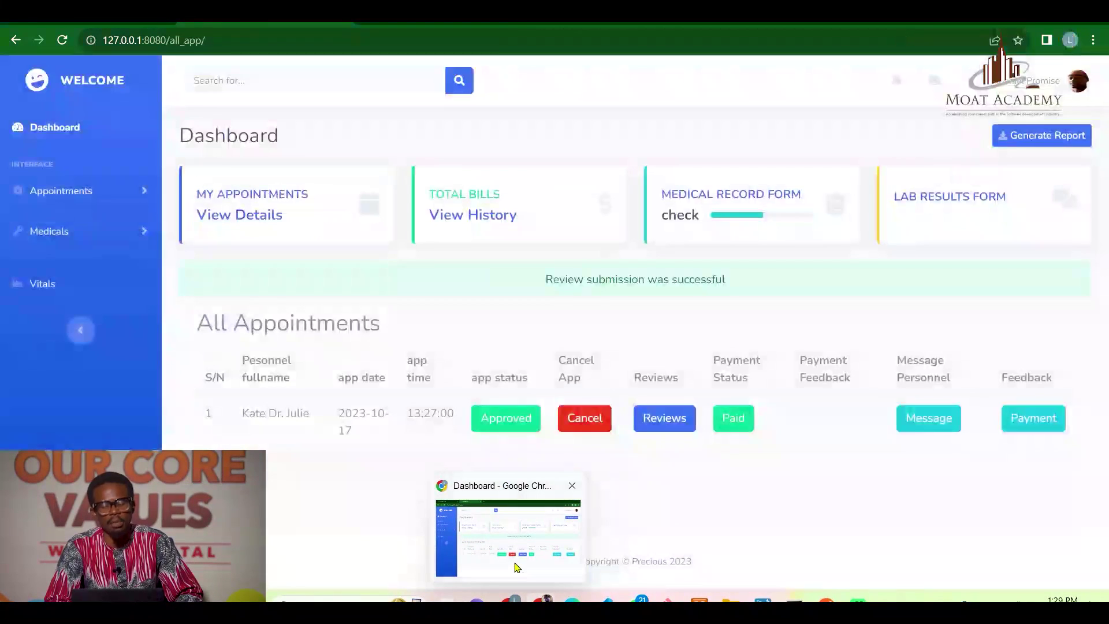
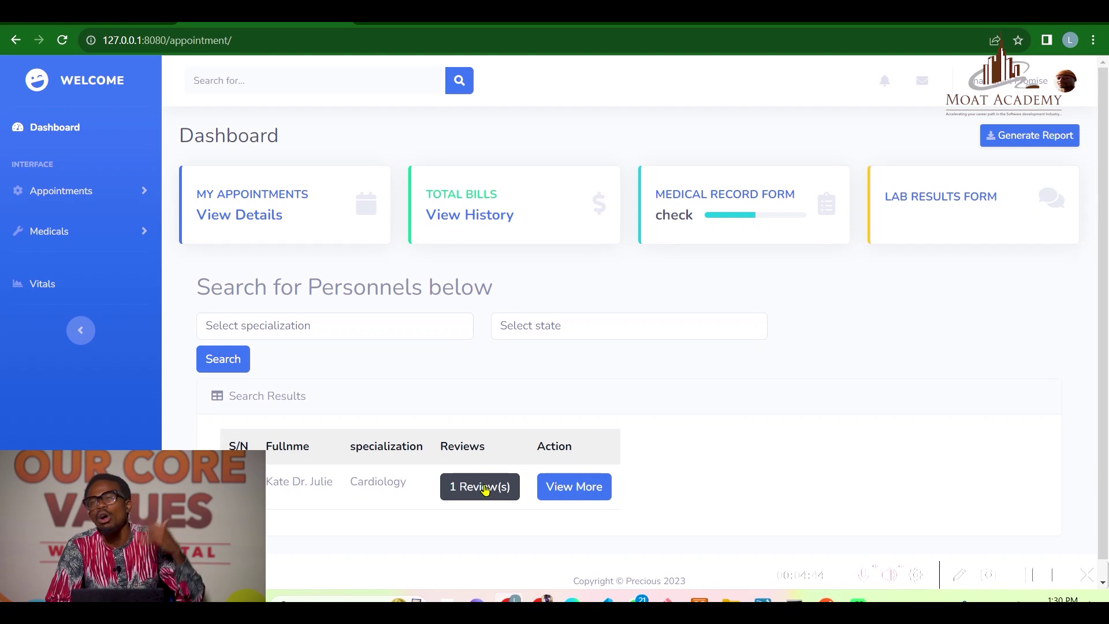
Read the doctor's patient review, close it, and view the doctor's full profile.
{"action": "left_click", "coordinate": [485, 489]}
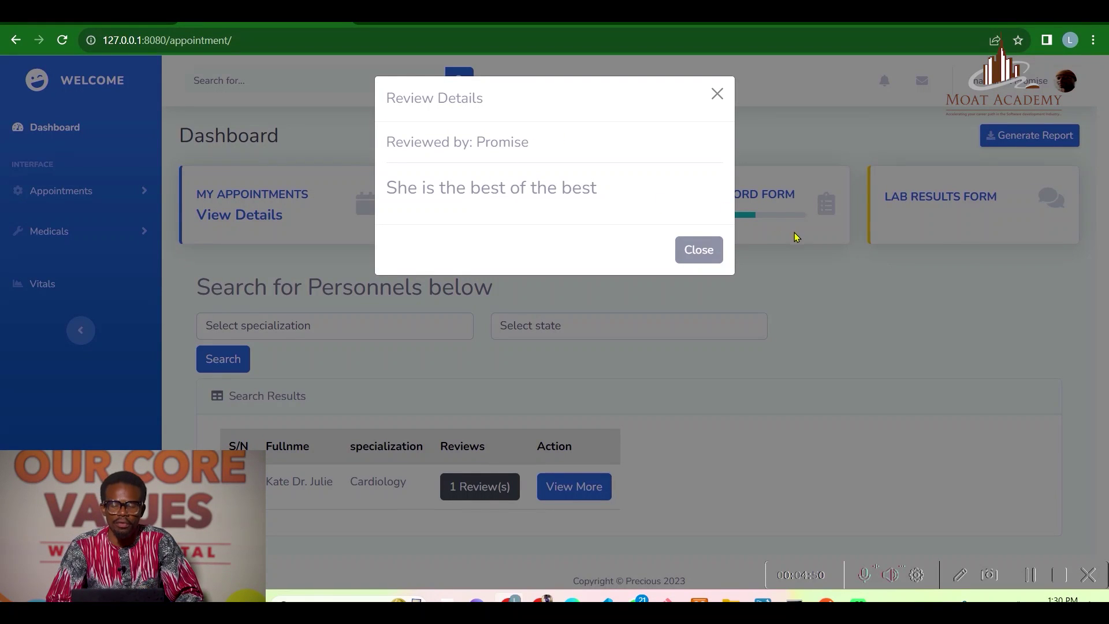
{"action": "left_click", "coordinate": [719, 250]}
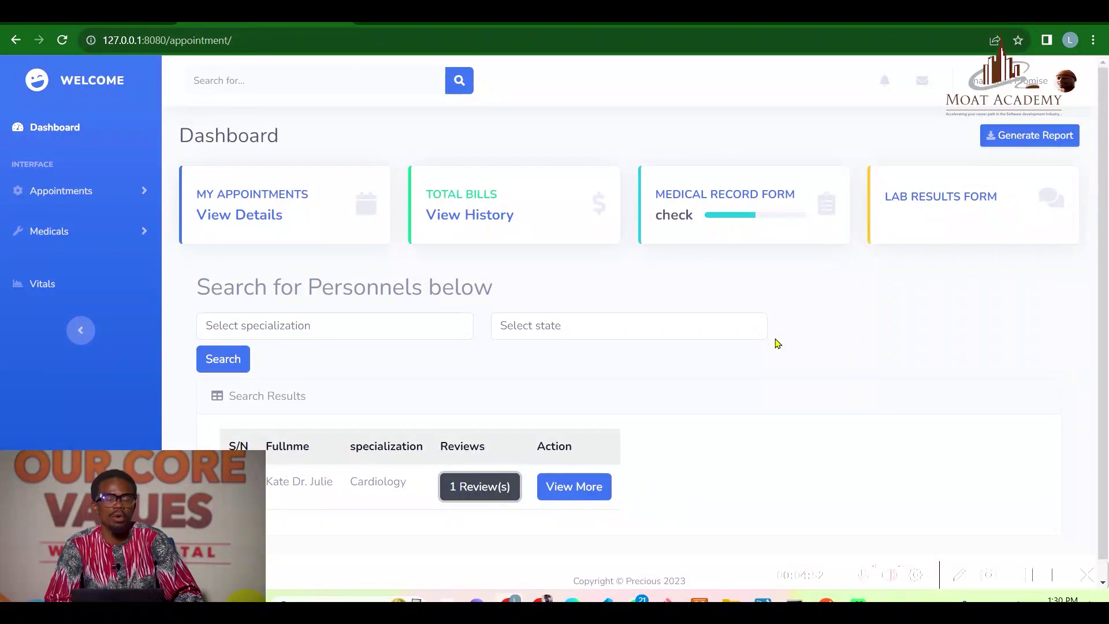
{"action": "left_click", "coordinate": [574, 494]}
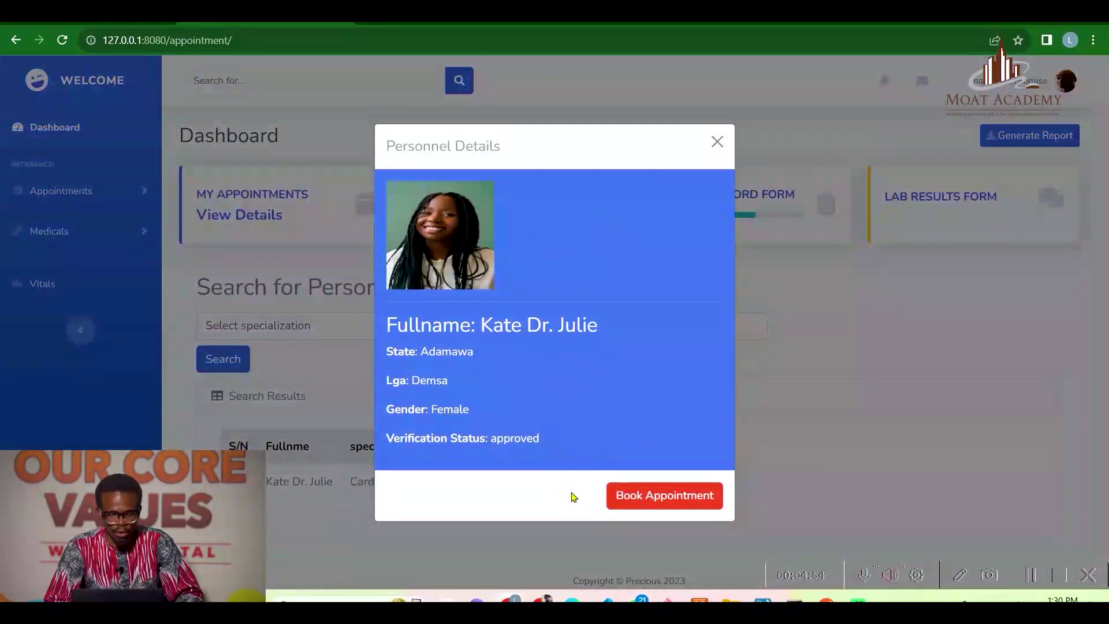
Book the Cardiology appointment for 10/10/2023 at 01:30 AM and submit it.
{"action": "left_click", "coordinate": [678, 501]}
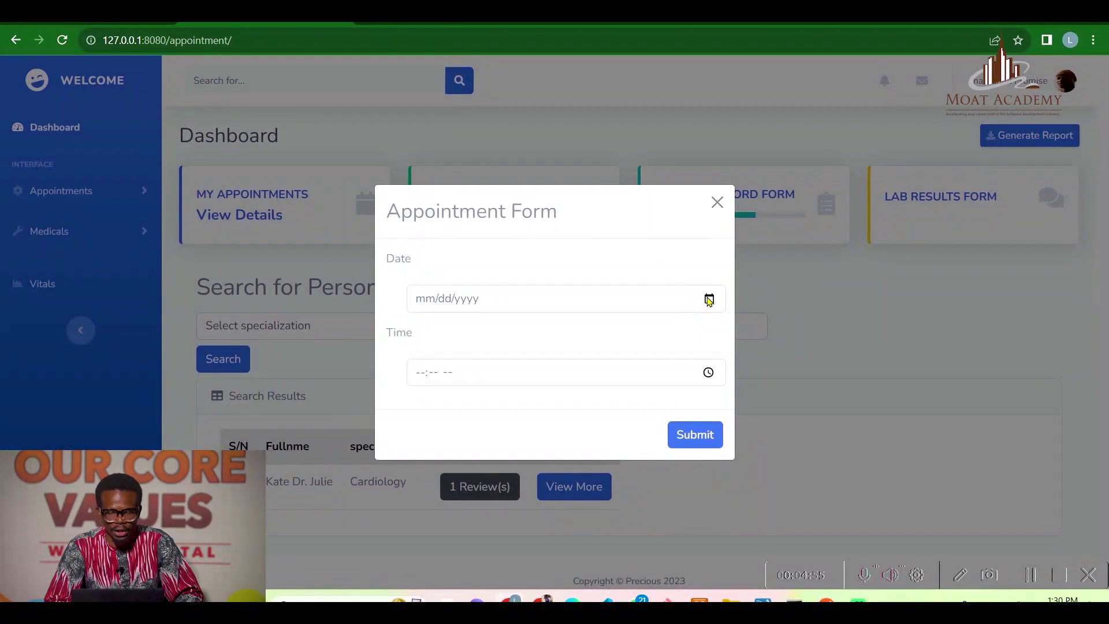
{"action": "left_click", "coordinate": [709, 298]}
{"action": "left_click", "coordinate": [465, 396]}
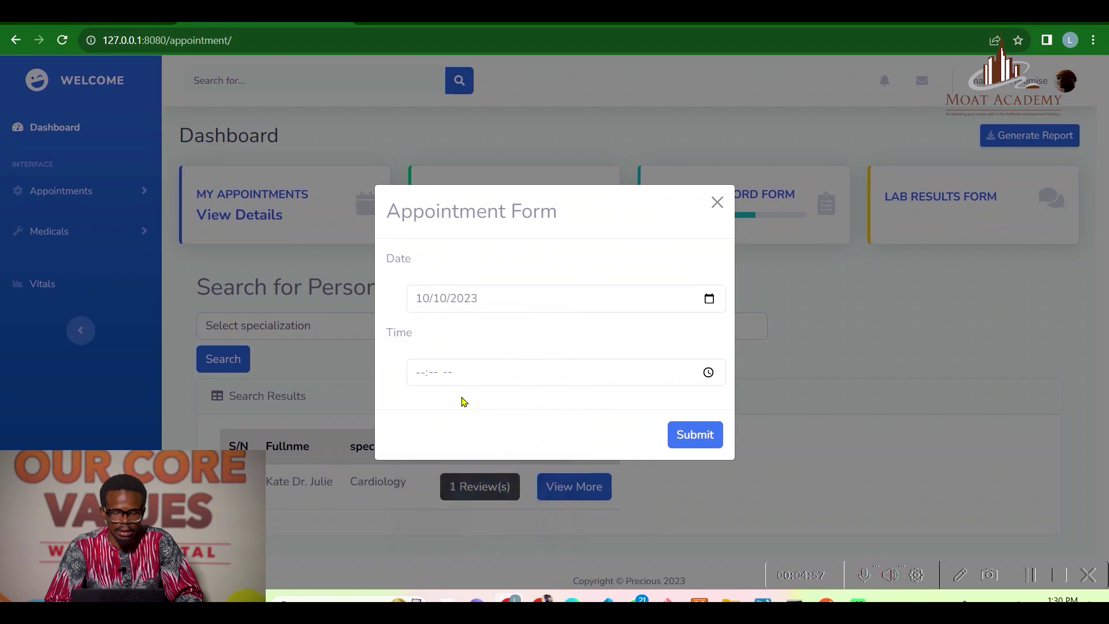
{"action": "left_click", "coordinate": [720, 379]}
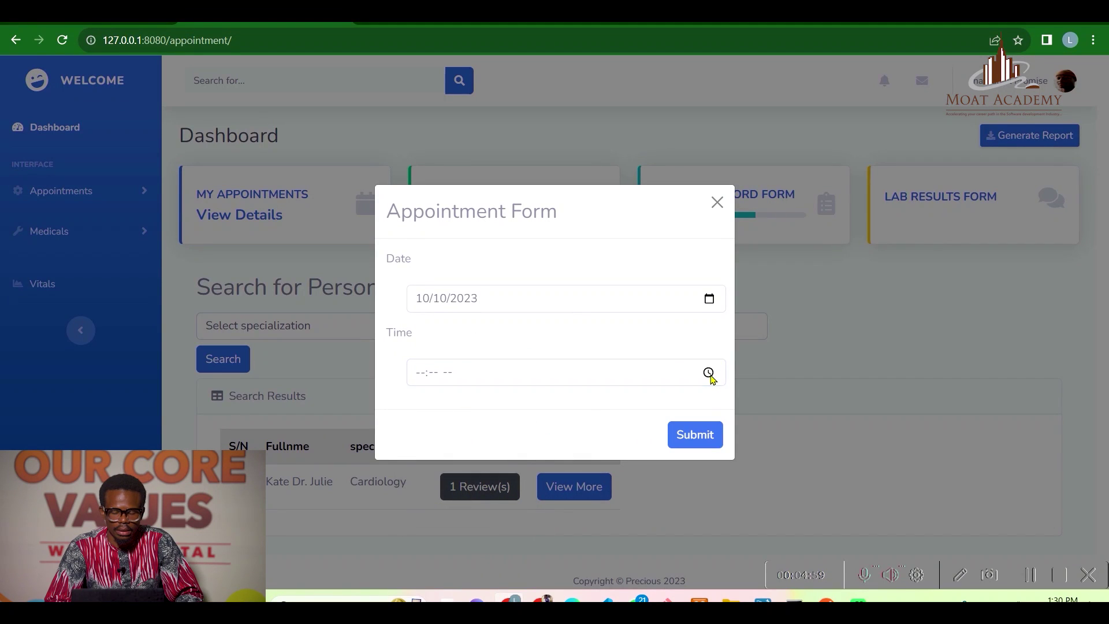
{"action": "left_click", "coordinate": [709, 374]}
{"action": "left_click", "coordinate": [509, 428]}
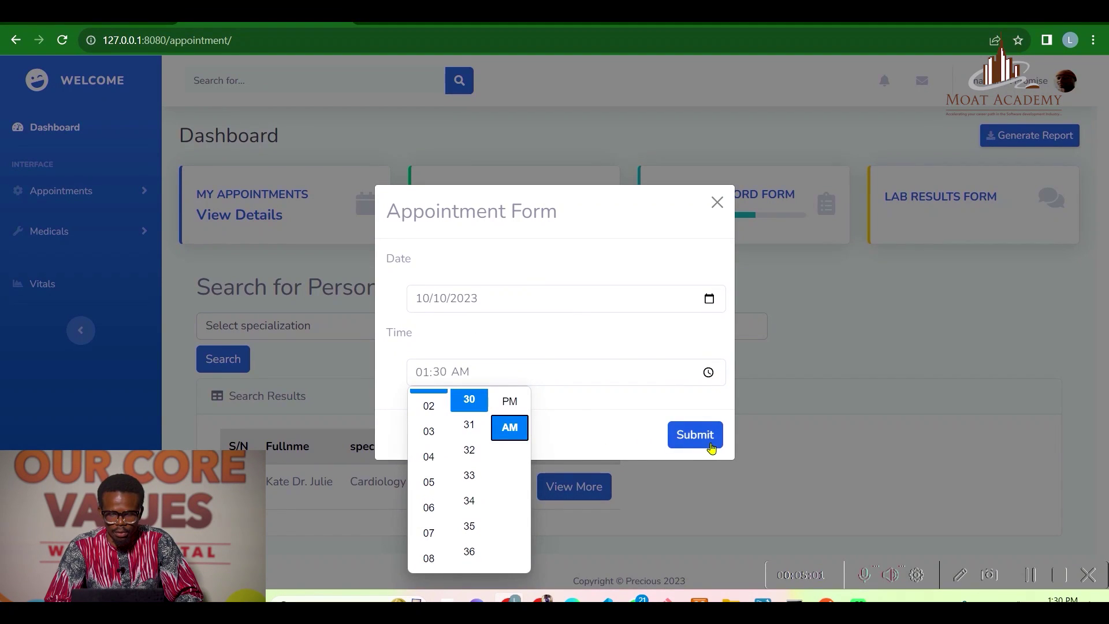
{"action": "left_click", "coordinate": [709, 439]}
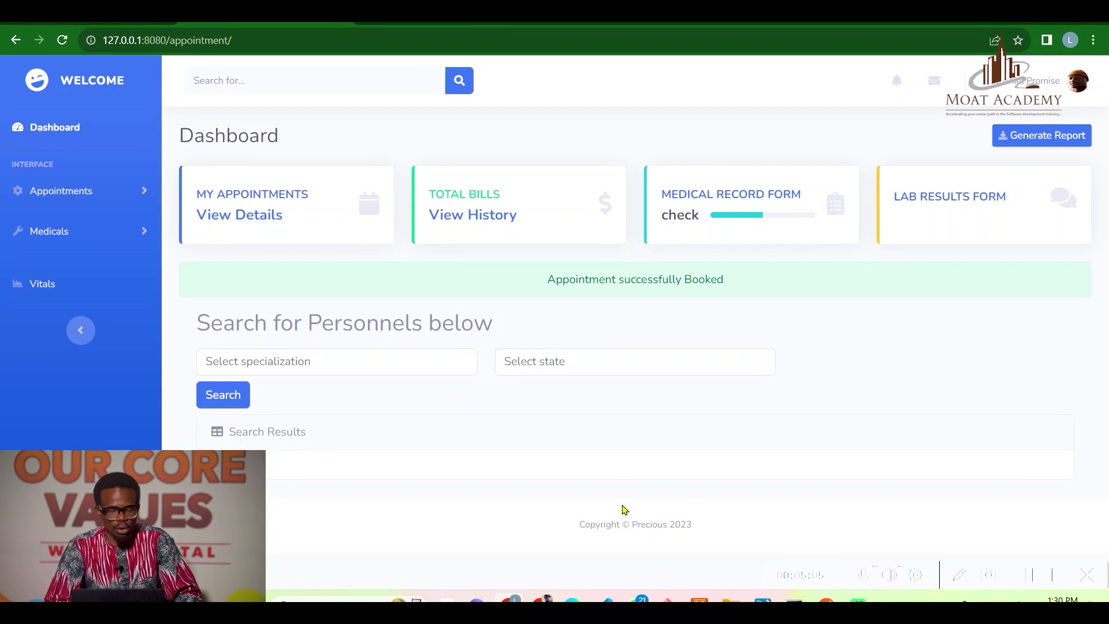
In the doctor's window, close the review popup and open Recent Appointments.
{"action": "mouse_move", "coordinate": [543, 600]}
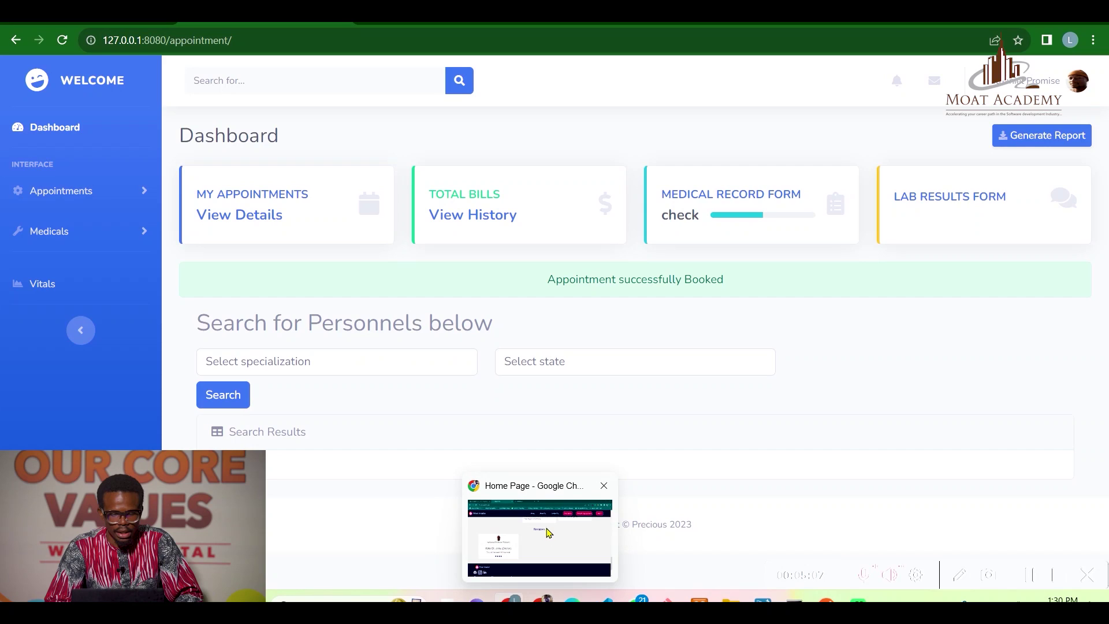
{"action": "left_click", "coordinate": [529, 601]}
{"action": "key", "text": "alt+Tab"}
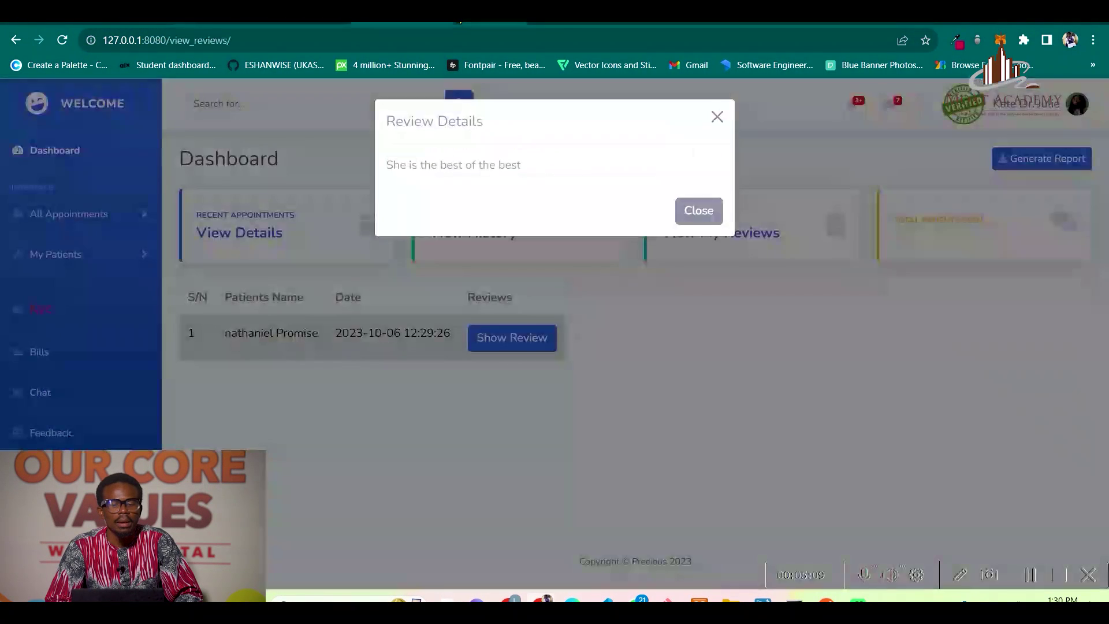
{"action": "left_click", "coordinate": [635, 352]}
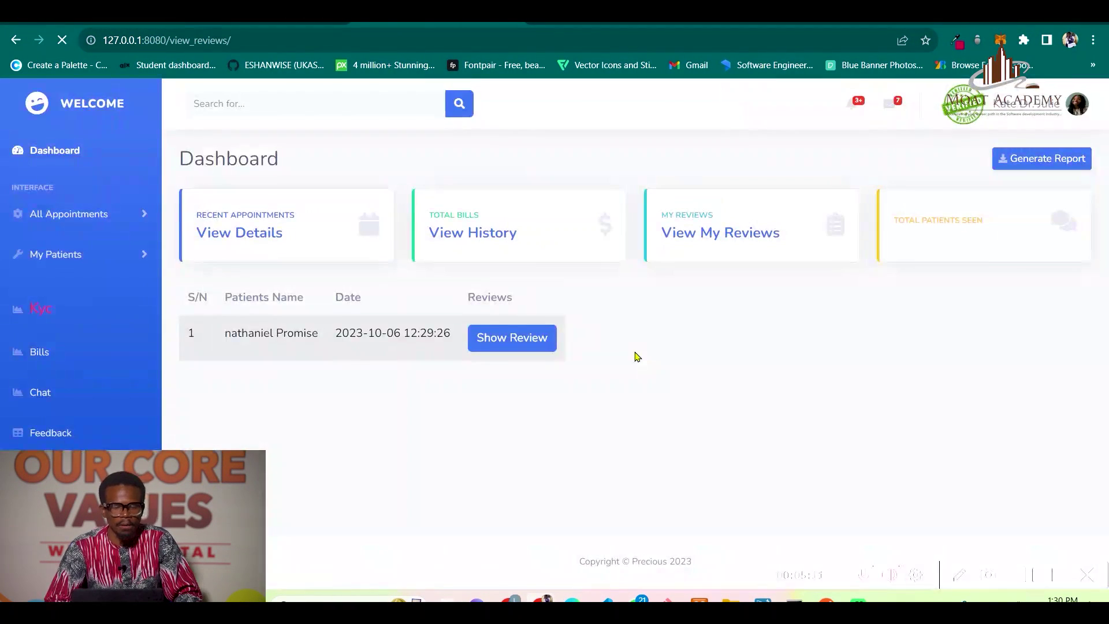
{"action": "left_click", "coordinate": [237, 231]}
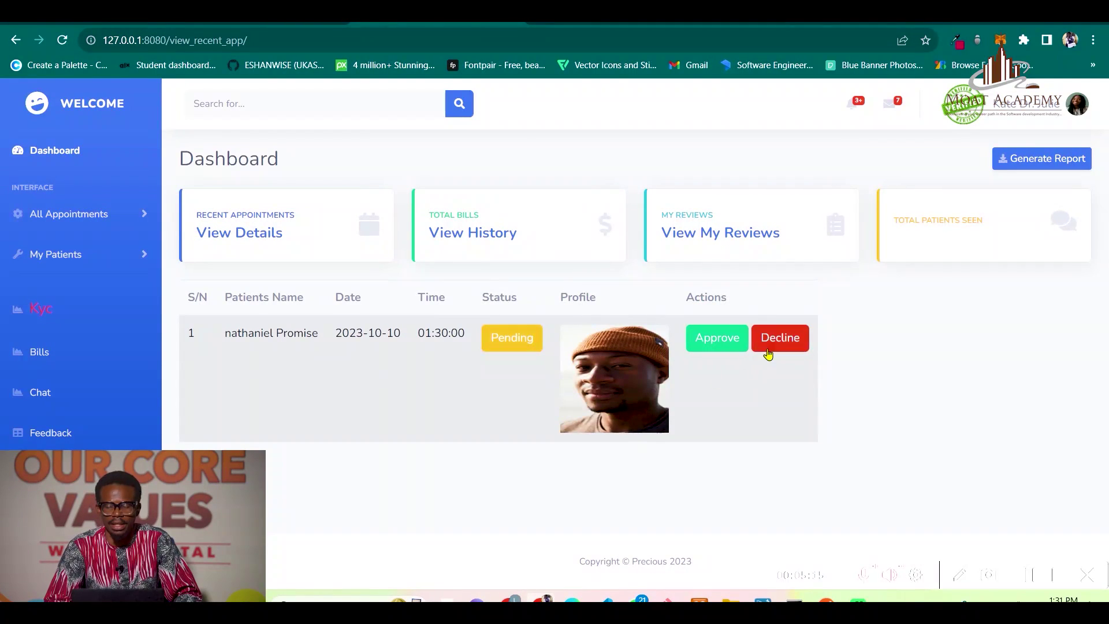
Decline the 2023-10-10 appointment and send the reason 'I will not be available'.
{"action": "left_click", "coordinate": [778, 349]}
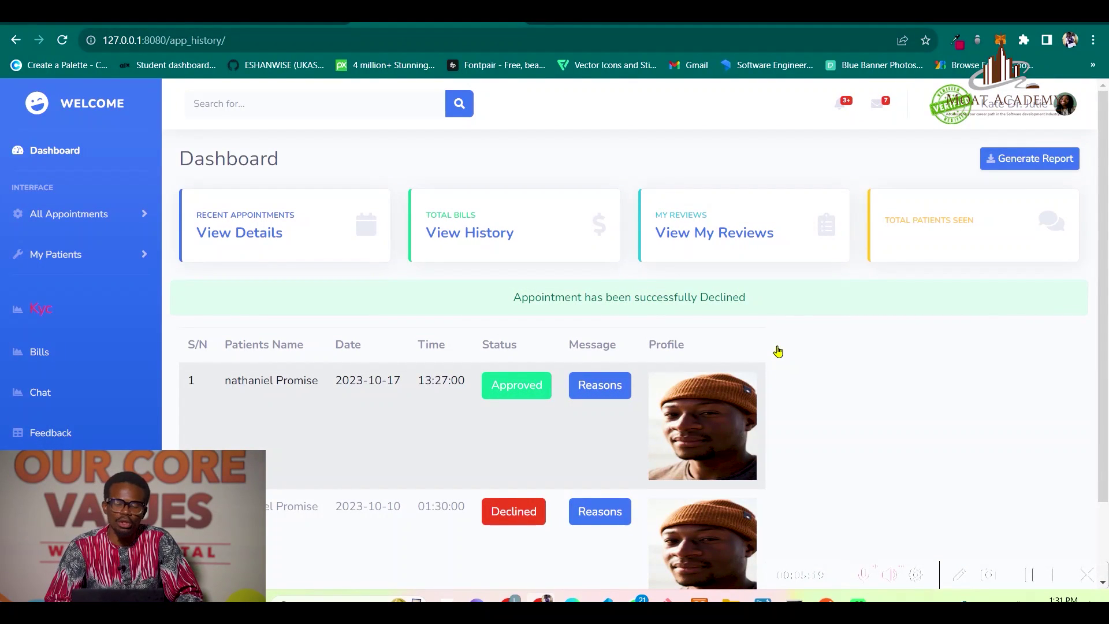
{"action": "left_click", "coordinate": [590, 514]}
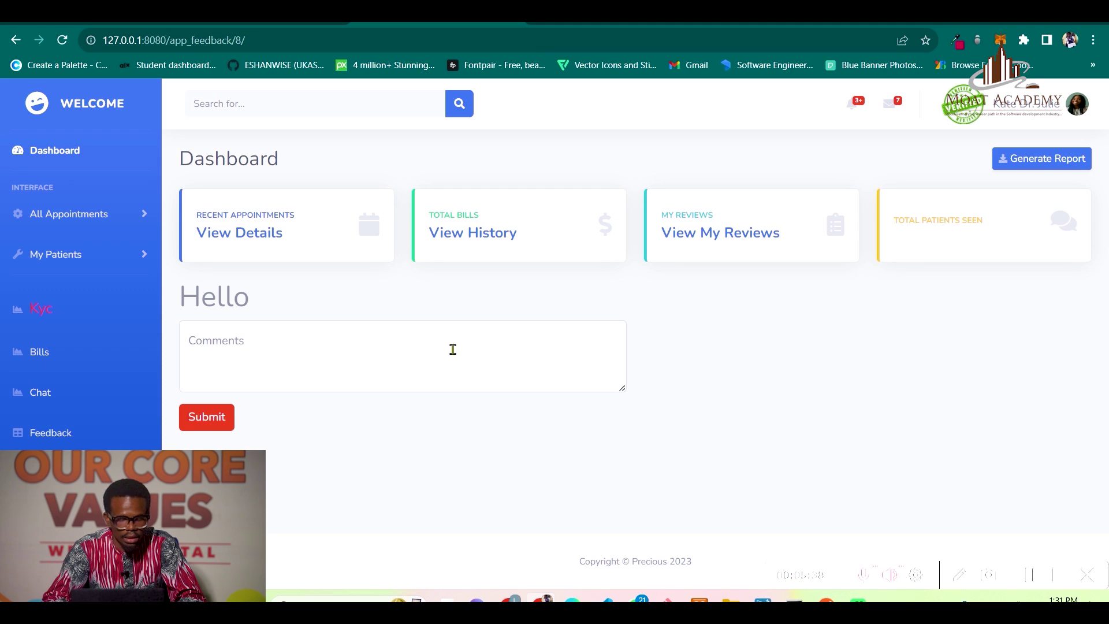
{"action": "left_click", "coordinate": [420, 357]}
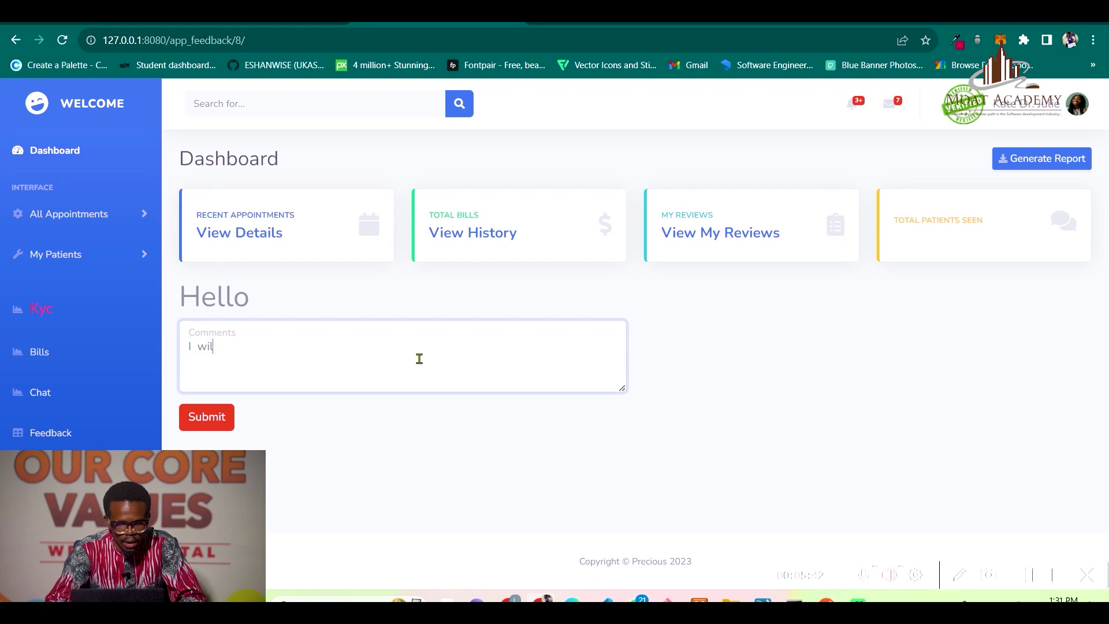
{"action": "type", "text": "I  will not be "}
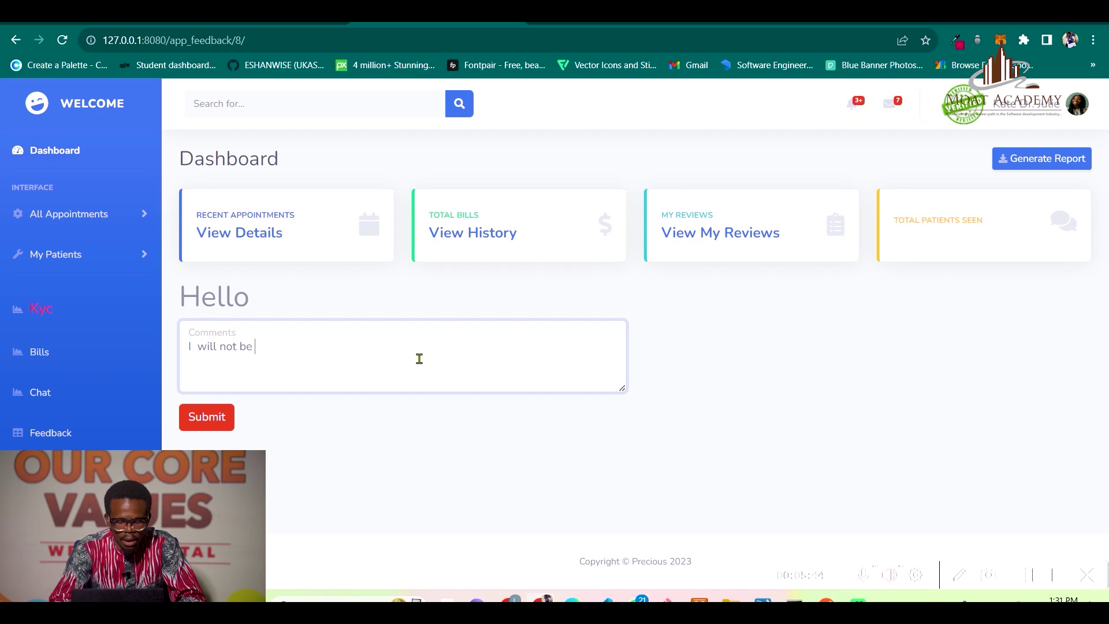
{"action": "type", "text": "available"}
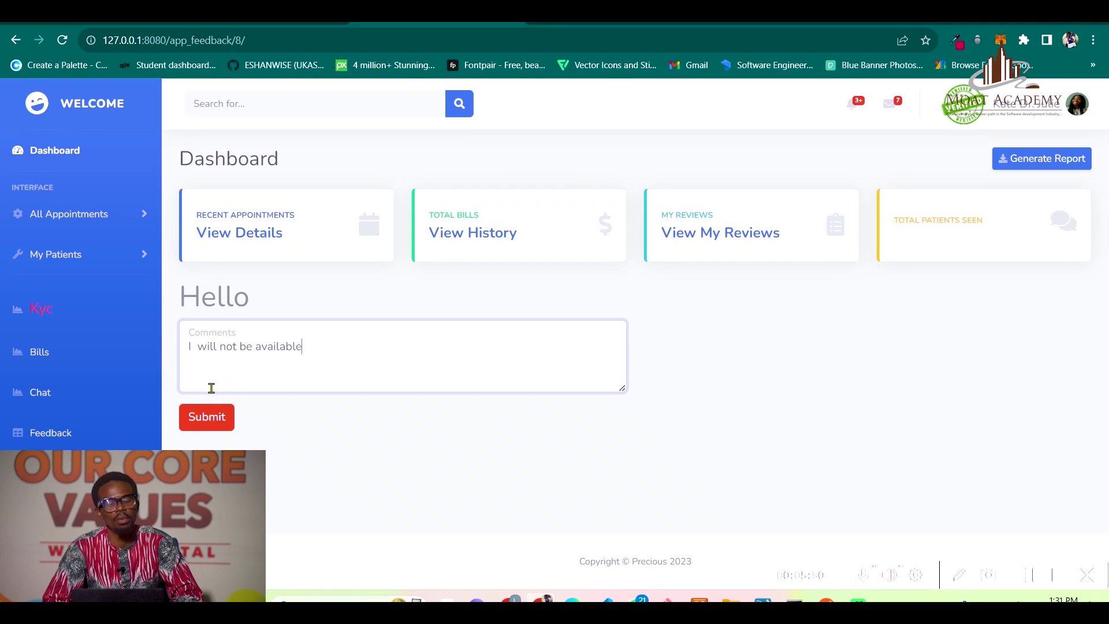
{"action": "left_click", "coordinate": [207, 416]}
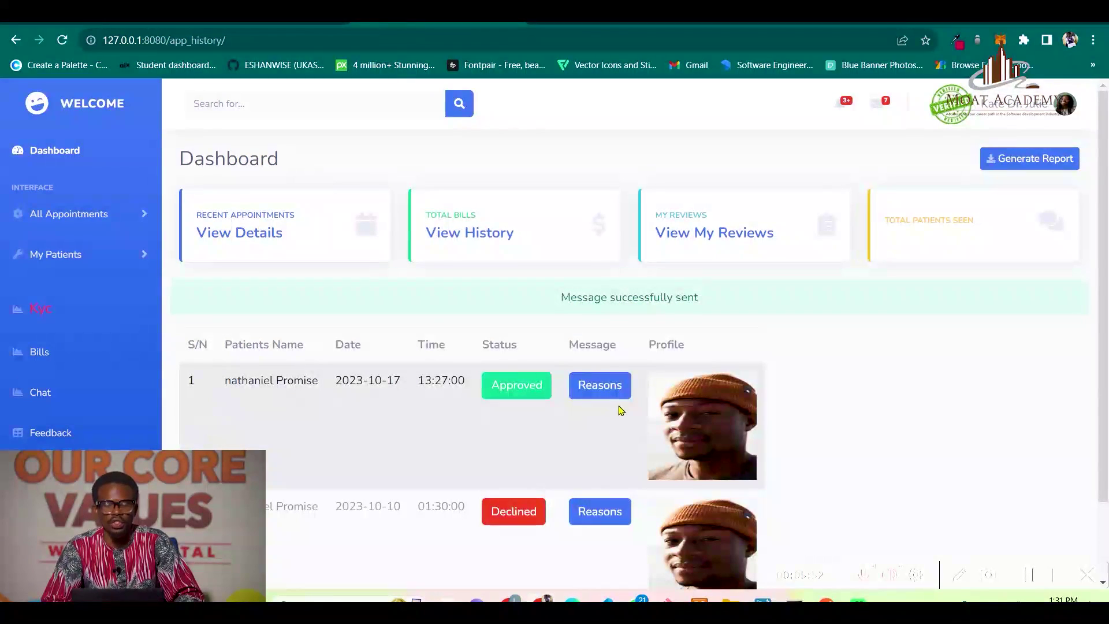
{"action": "mouse_move", "coordinate": [541, 601]}
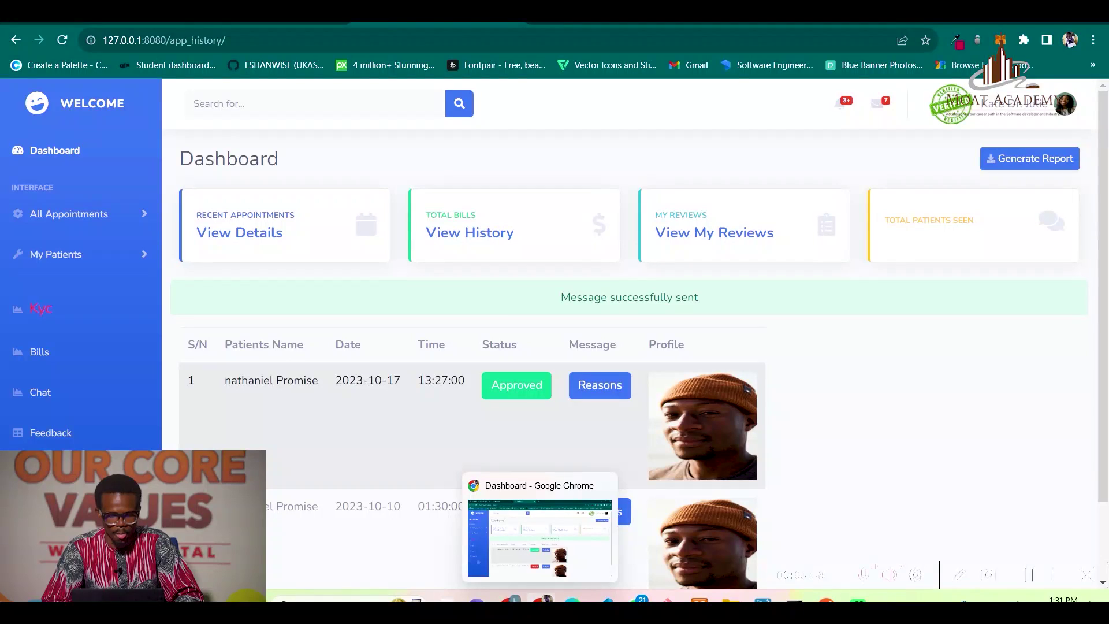
In the patient's window, open the list of all the patient's appointments.
{"action": "left_click", "coordinate": [518, 580]}
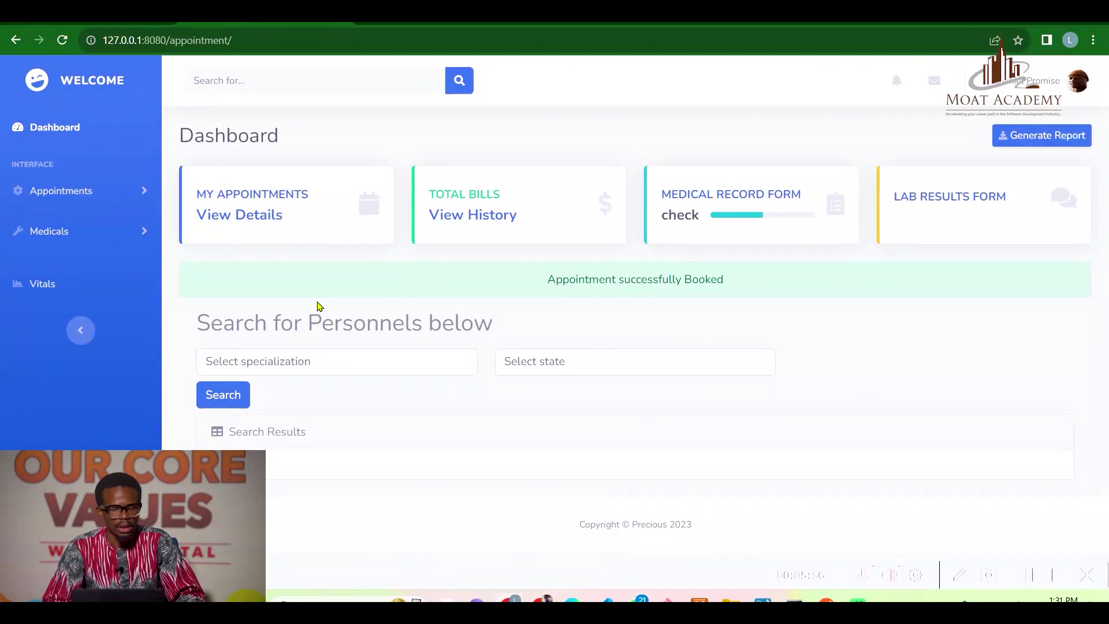
{"action": "left_click", "coordinate": [119, 193]}
{"action": "left_click", "coordinate": [89, 275]}
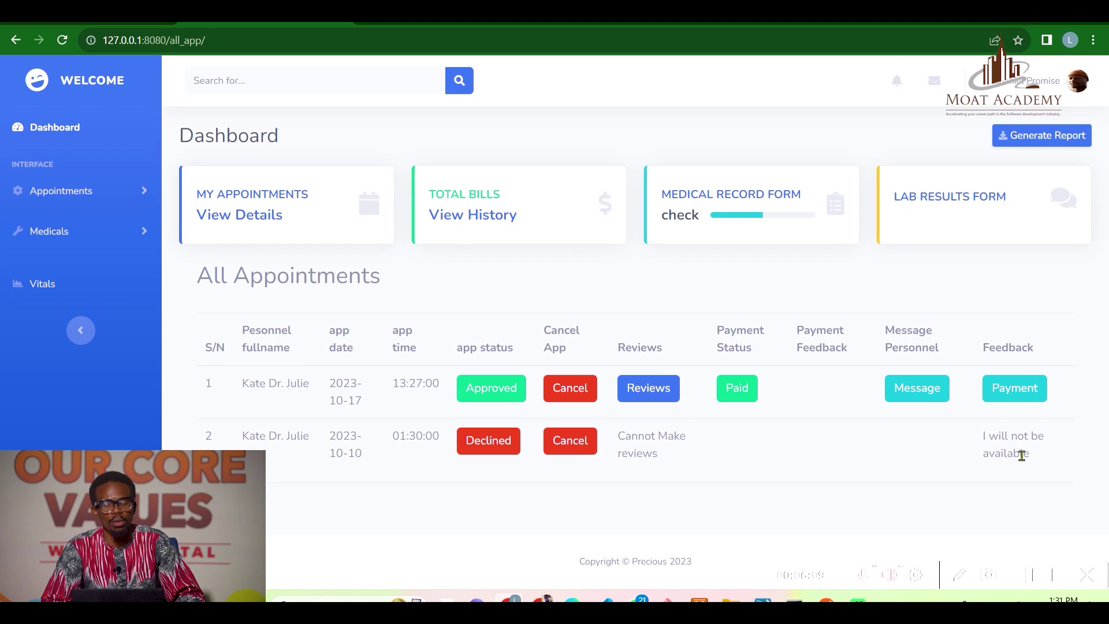
Cancel the declined 2023-10-10 appointment and close the leftover error tab.
{"action": "left_click", "coordinate": [568, 445]}
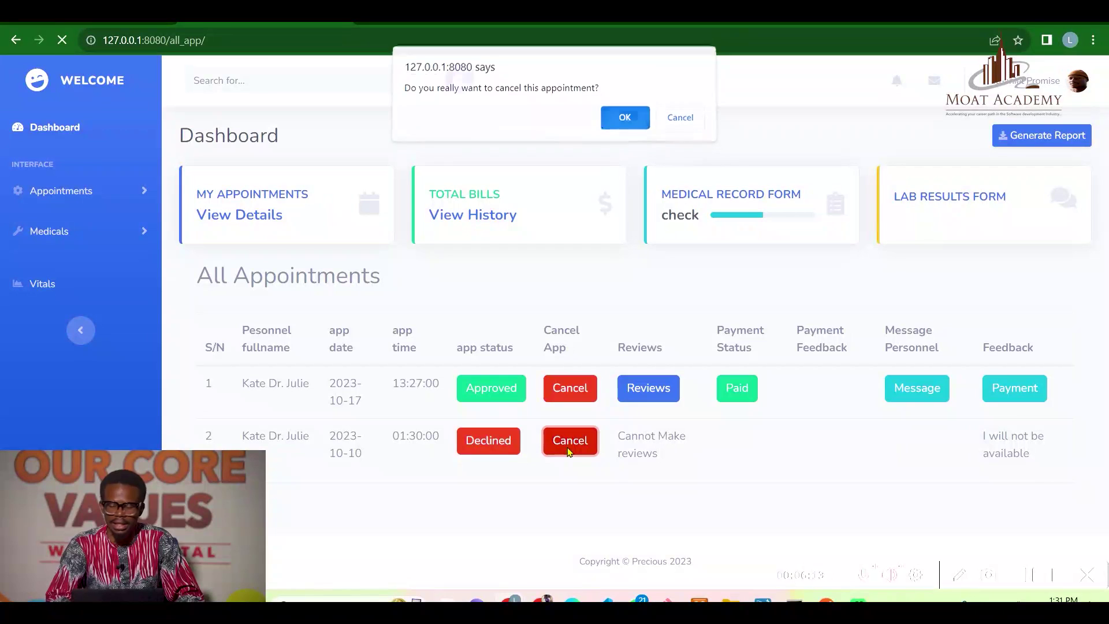
{"action": "key", "text": "Return"}
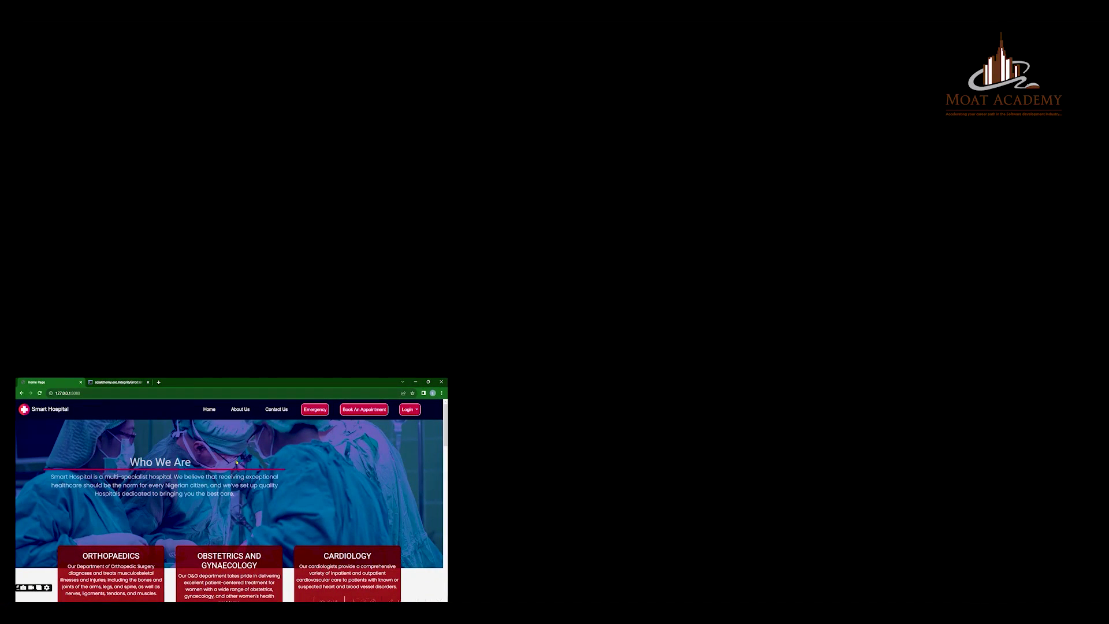
{"action": "left_click", "coordinate": [148, 381]}
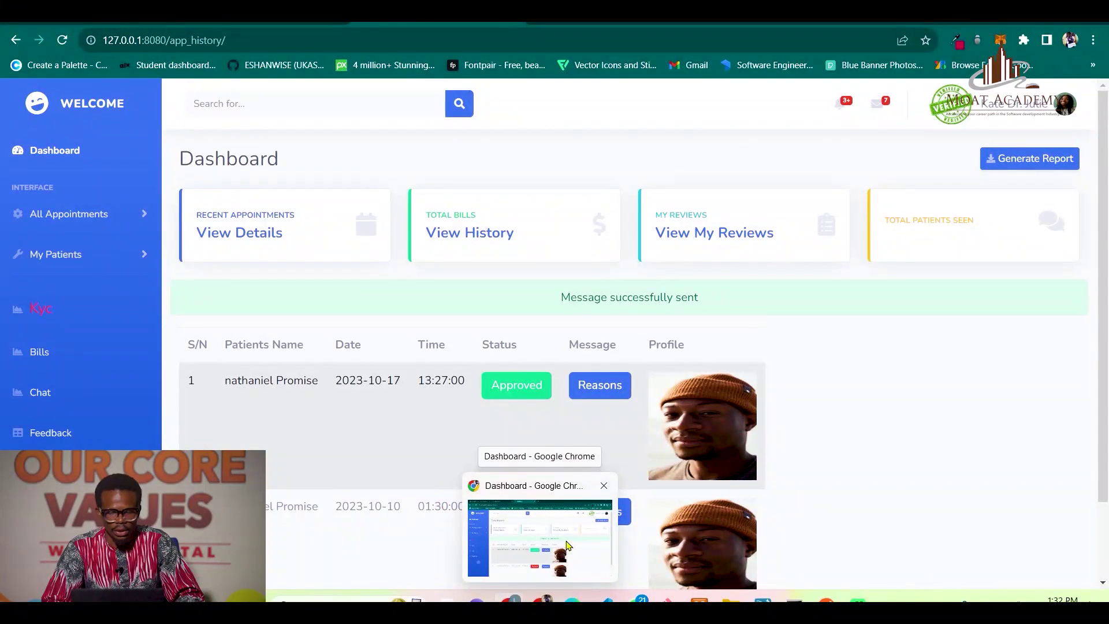
Bring the doctor's dashboard forward and open its Recent Appointments list.
{"action": "left_click", "coordinate": [233, 591]}
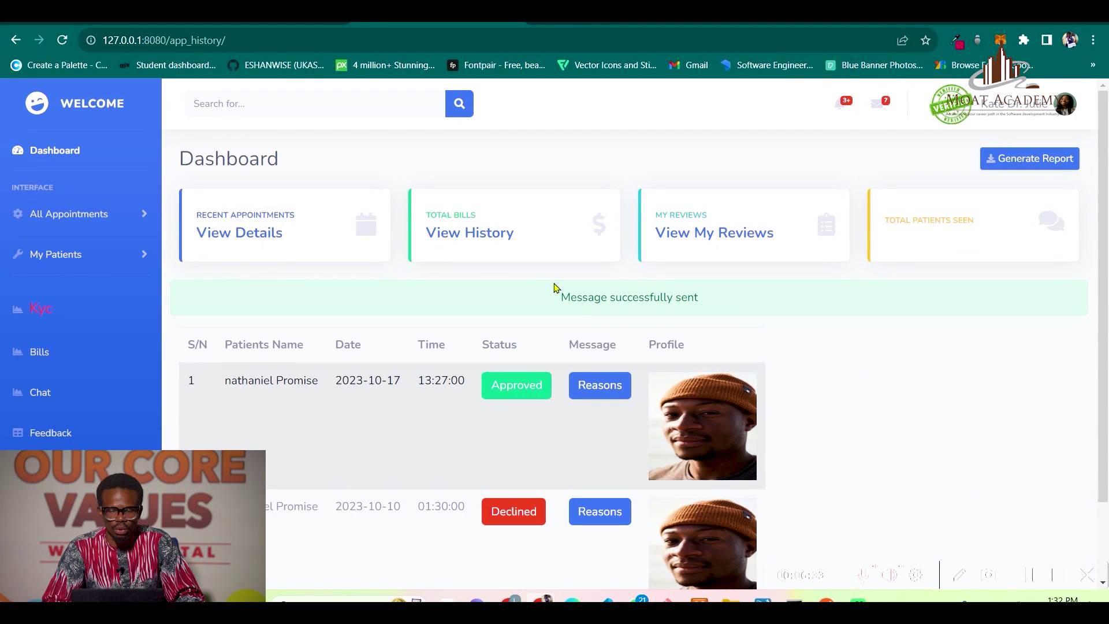
{"action": "left_click", "coordinate": [109, 215]}
{"action": "left_click", "coordinate": [87, 274]}
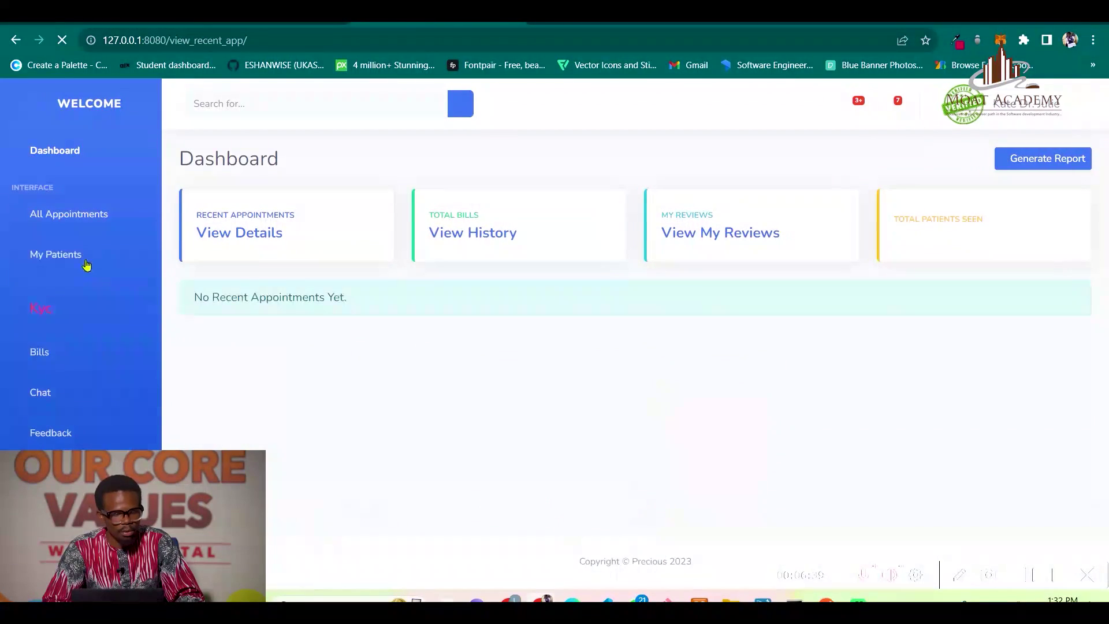
Open the Declined Appointments list, then switch to the admin dashboard.
{"action": "left_click", "coordinate": [96, 213]}
{"action": "left_click", "coordinate": [74, 305]}
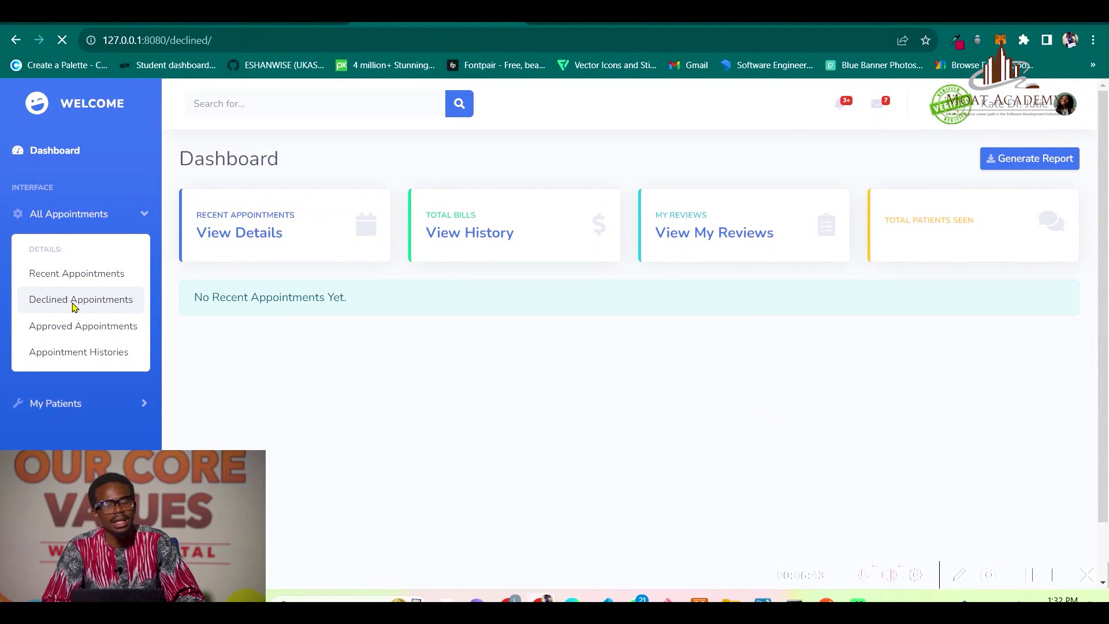
{"action": "mouse_move", "coordinate": [564, 599]}
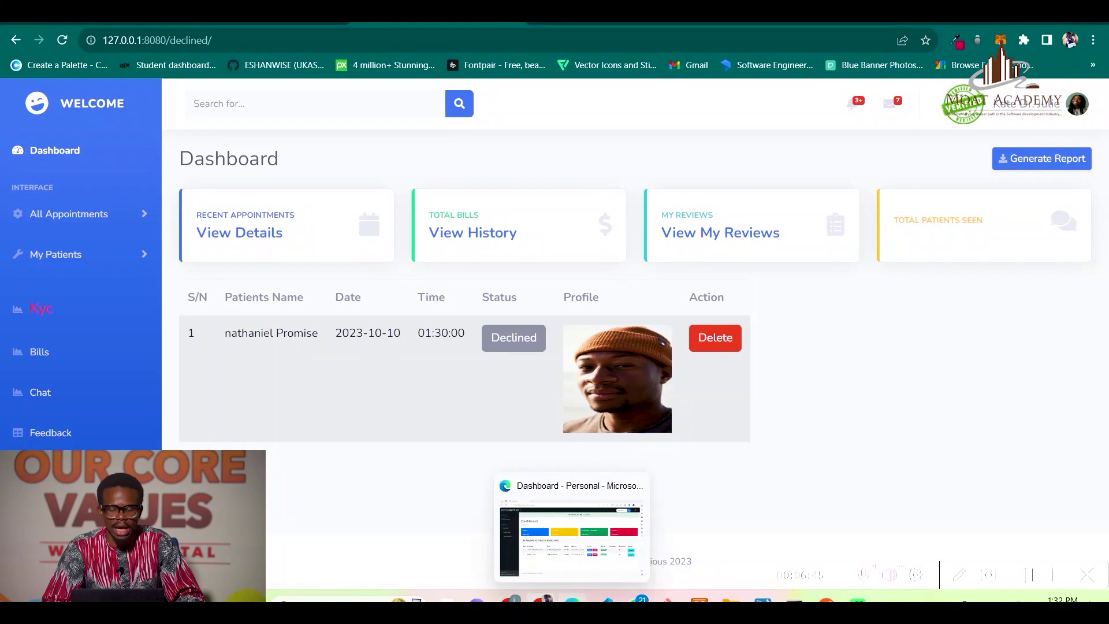
{"action": "left_click", "coordinate": [580, 551]}
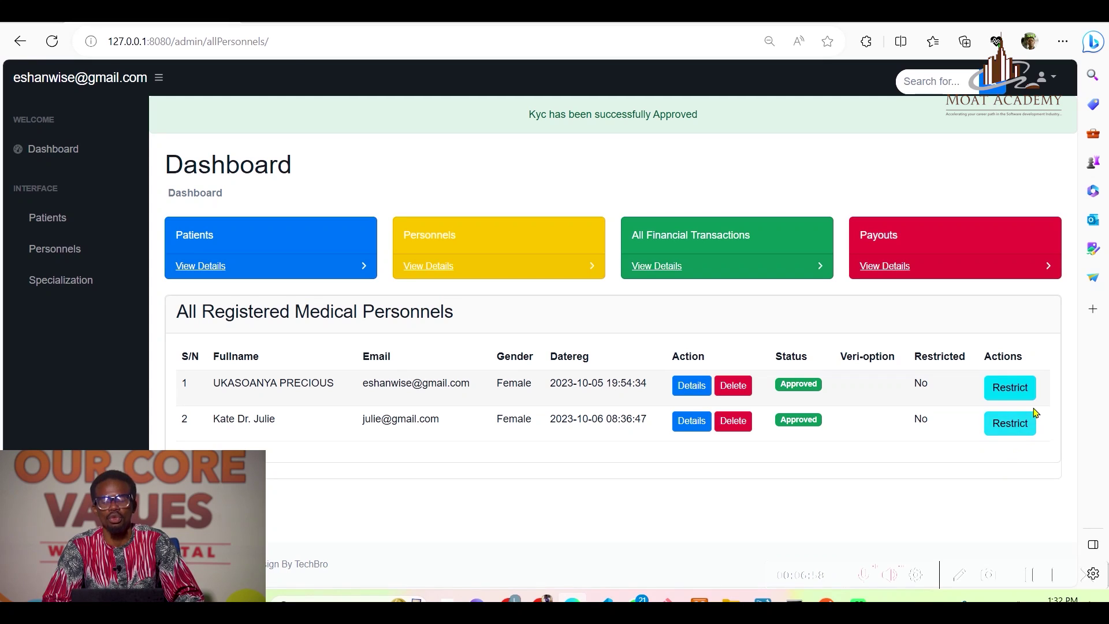
Restrict the second doctor's account, then log that doctor out of their dashboard.
{"action": "left_click", "coordinate": [1018, 428]}
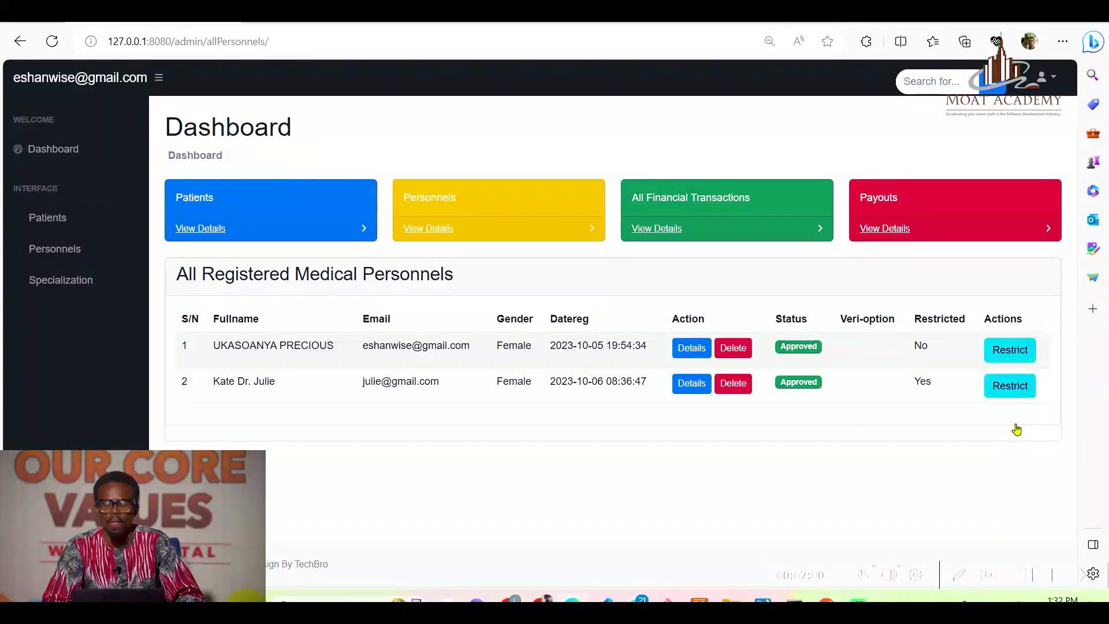
{"action": "mouse_move", "coordinate": [543, 600]}
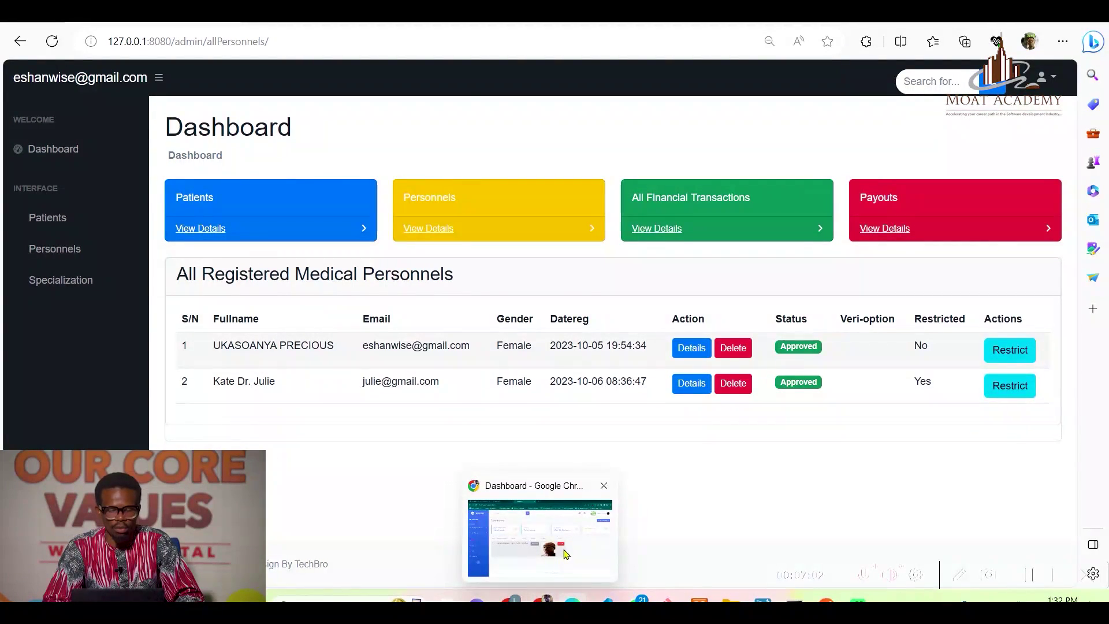
{"action": "left_click", "coordinate": [567, 554]}
{"action": "left_click", "coordinate": [1078, 104]}
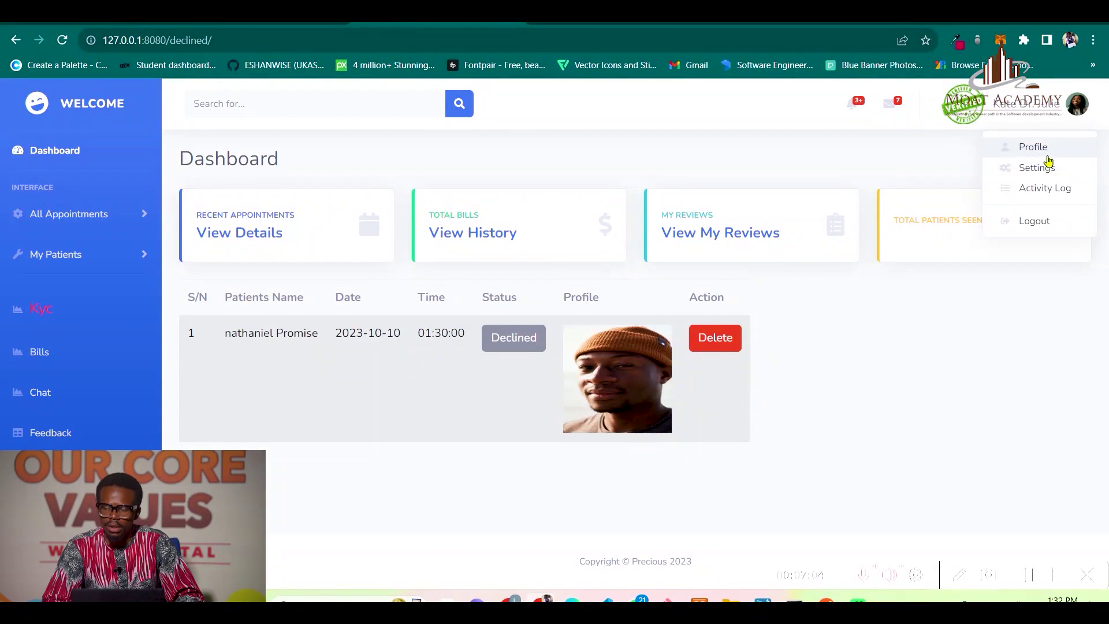
{"action": "left_click", "coordinate": [1037, 221]}
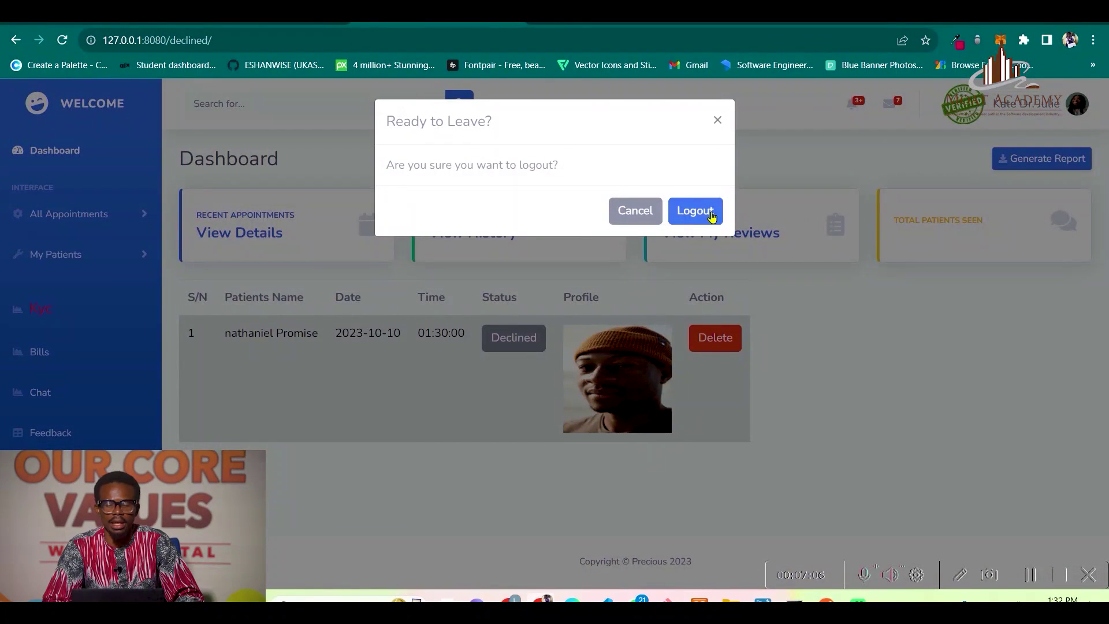
{"action": "left_click", "coordinate": [709, 212]}
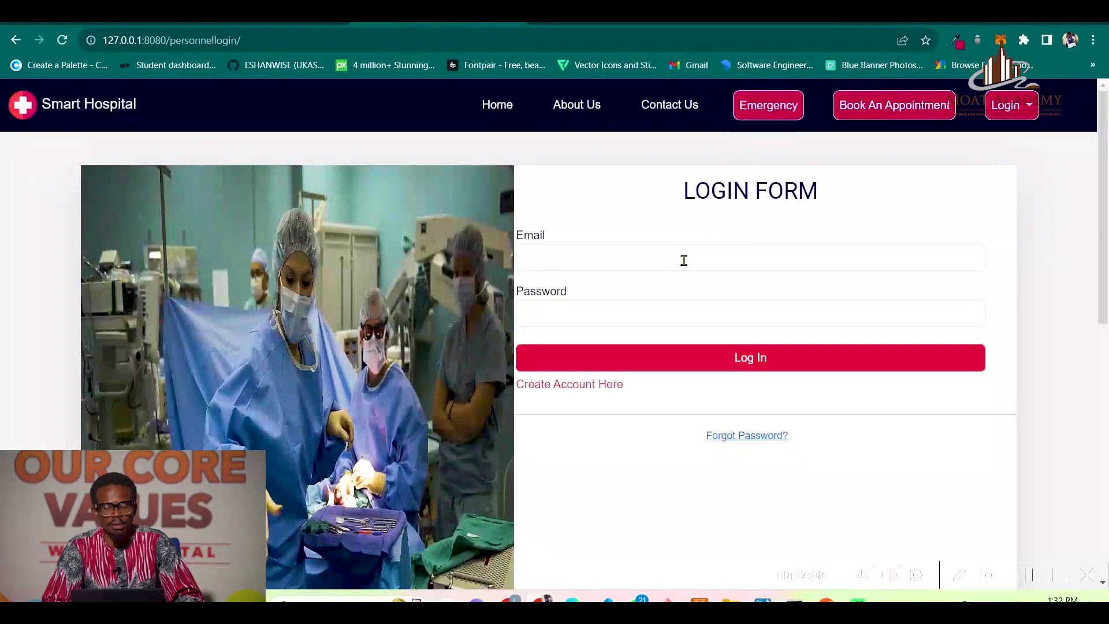
Try logging back in with the doctor's saved e-mail and account password.
{"action": "left_click", "coordinate": [683, 259]}
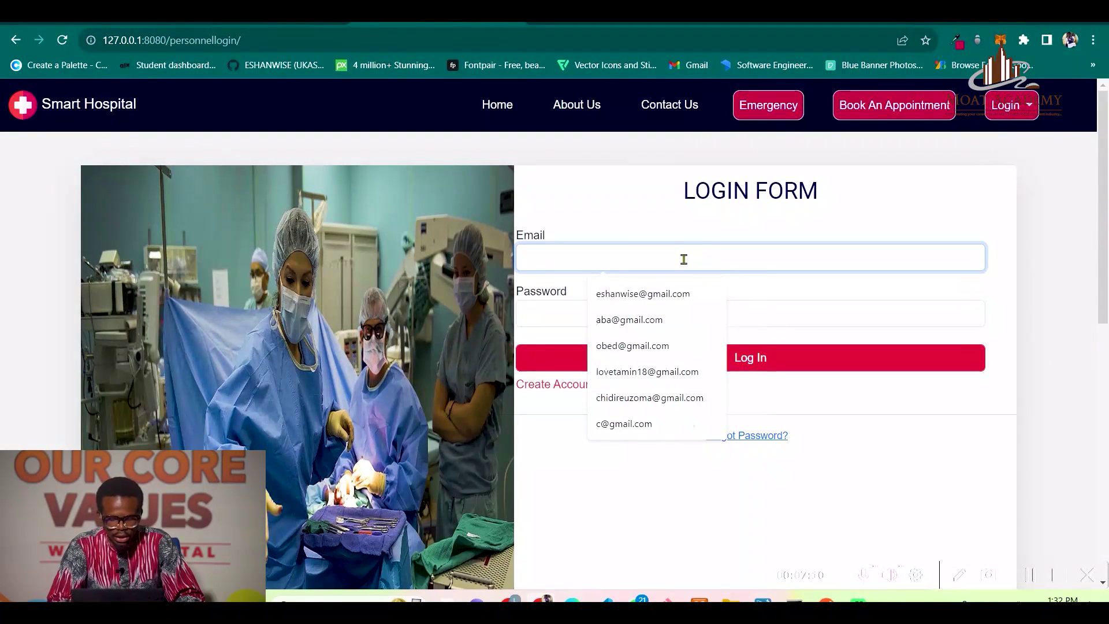
{"action": "left_click", "coordinate": [629, 319]}
{"action": "left_click", "coordinate": [628, 316]}
{"action": "left_click", "coordinate": [663, 360]}
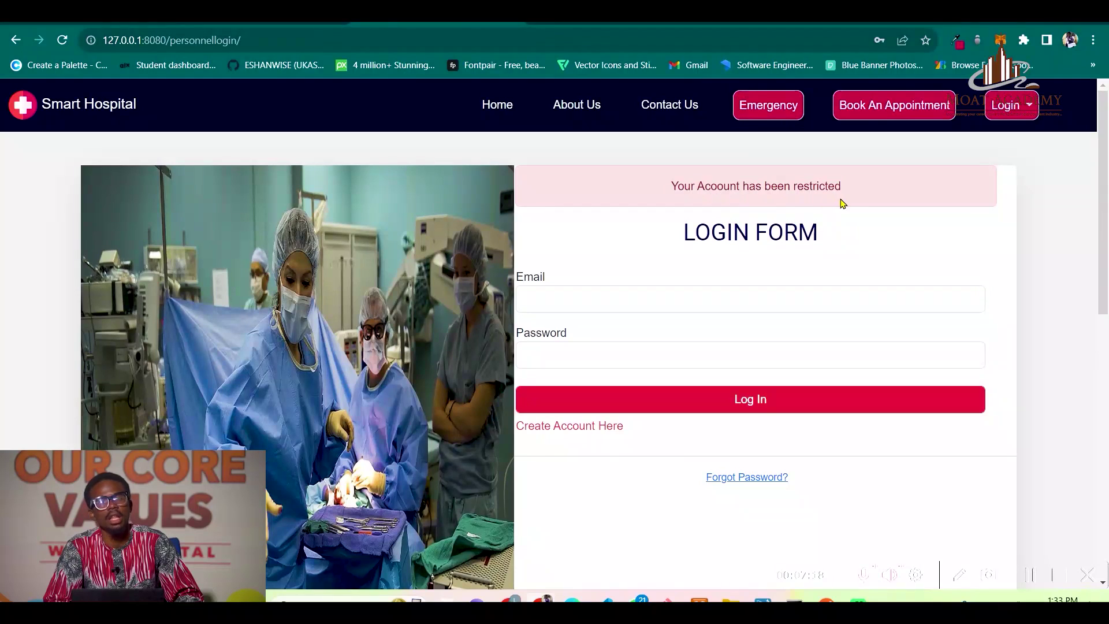
In the admin dashboard, lift the restriction on the second doctor's account.
{"action": "mouse_move", "coordinate": [560, 597]}
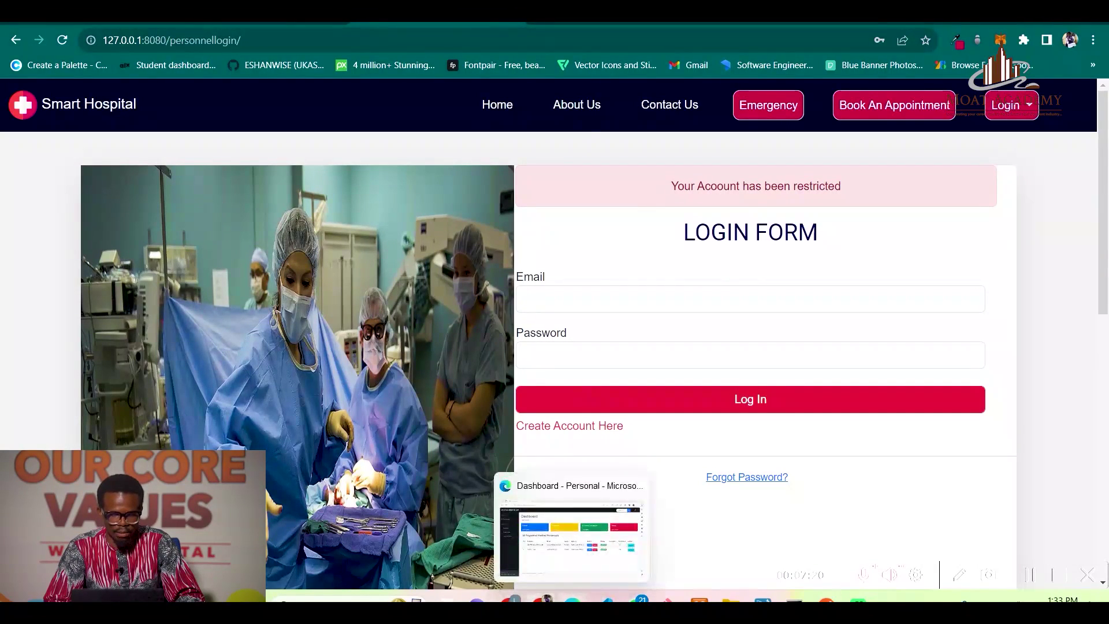
{"action": "left_click", "coordinate": [598, 563]}
{"action": "left_click", "coordinate": [1014, 391]}
Log in as the doctor with the saved e-mail and account password.
{"action": "mouse_move", "coordinate": [540, 599]}
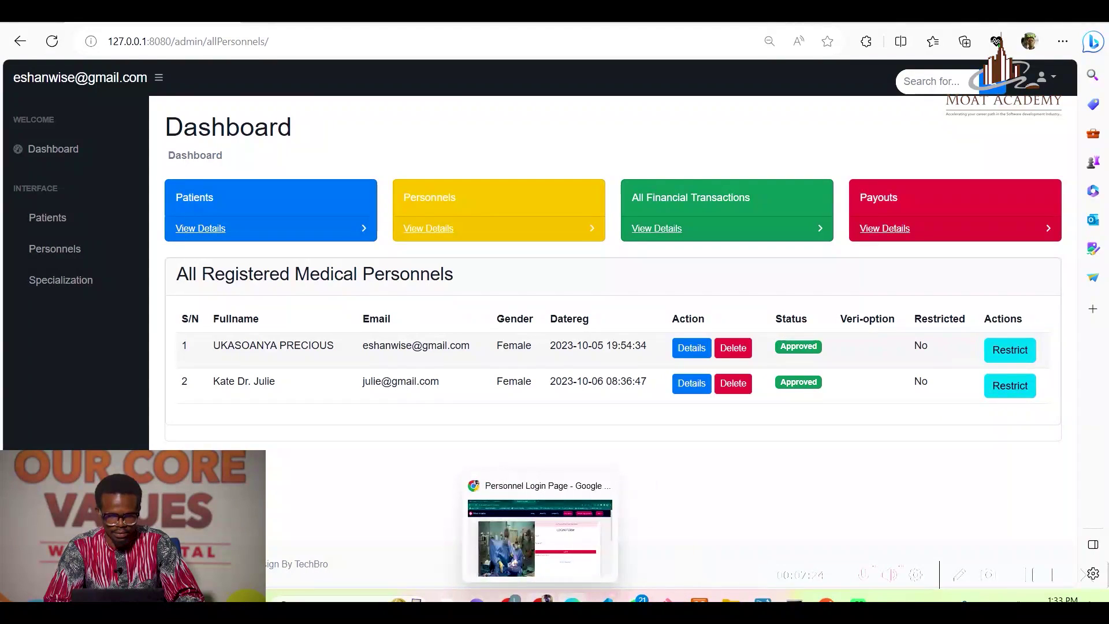
{"action": "left_click", "coordinate": [540, 537]}
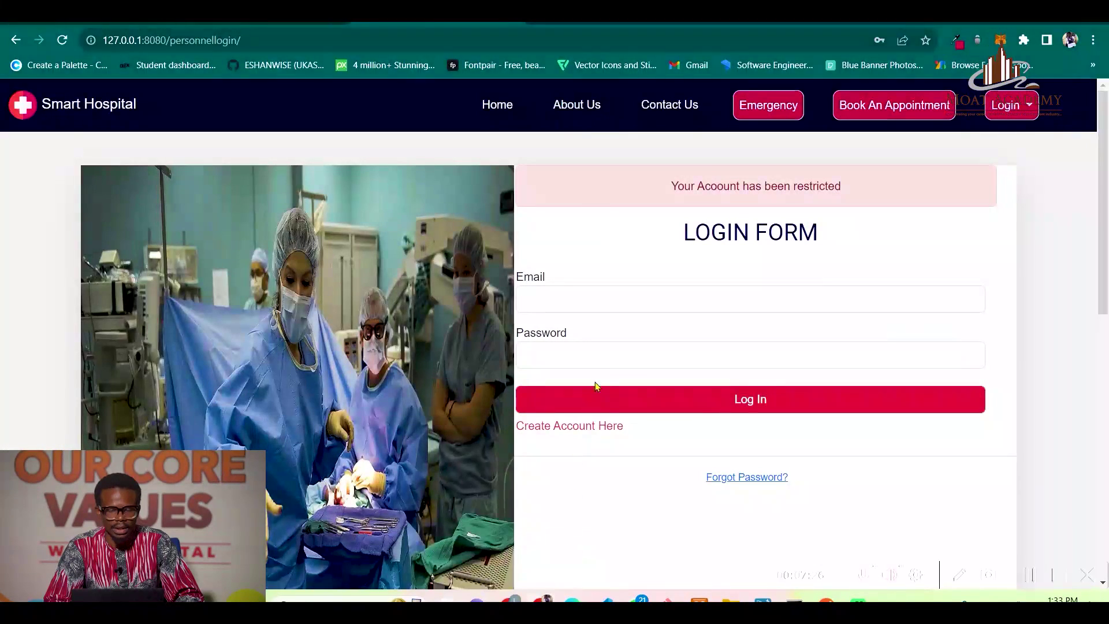
{"action": "left_click", "coordinate": [639, 294]}
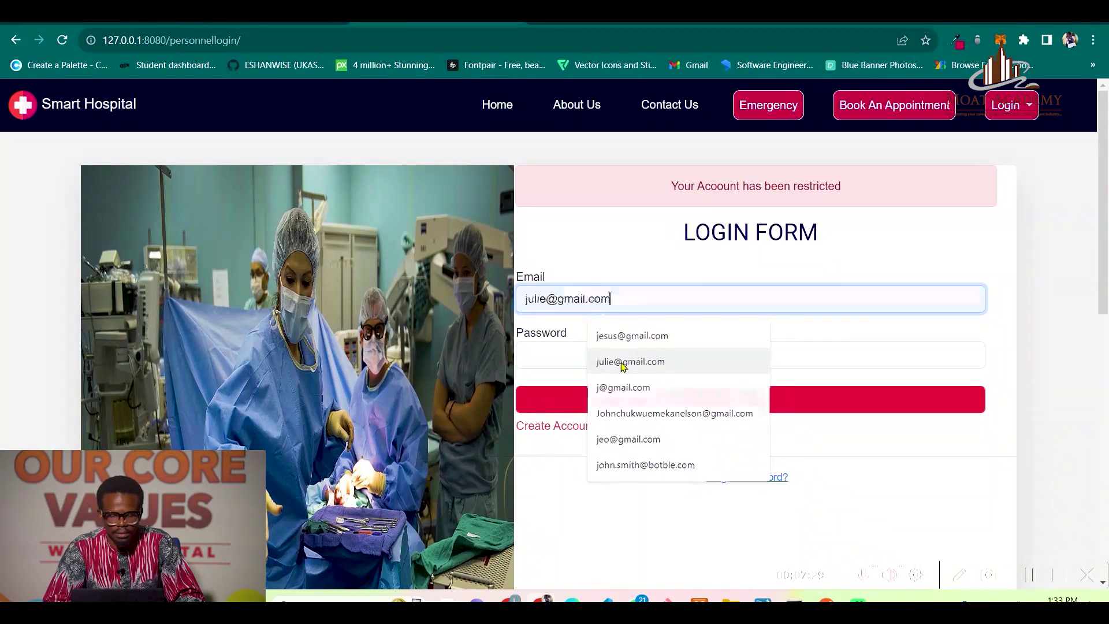
{"action": "left_click", "coordinate": [622, 363]}
{"action": "left_click", "coordinate": [621, 361]}
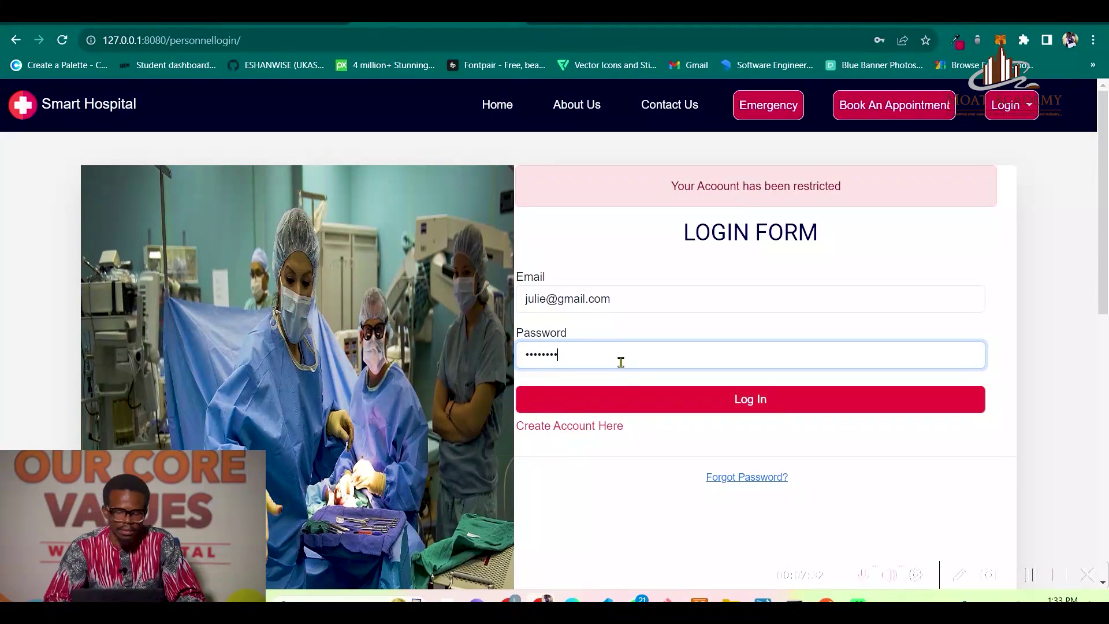
{"action": "left_click", "coordinate": [635, 393]}
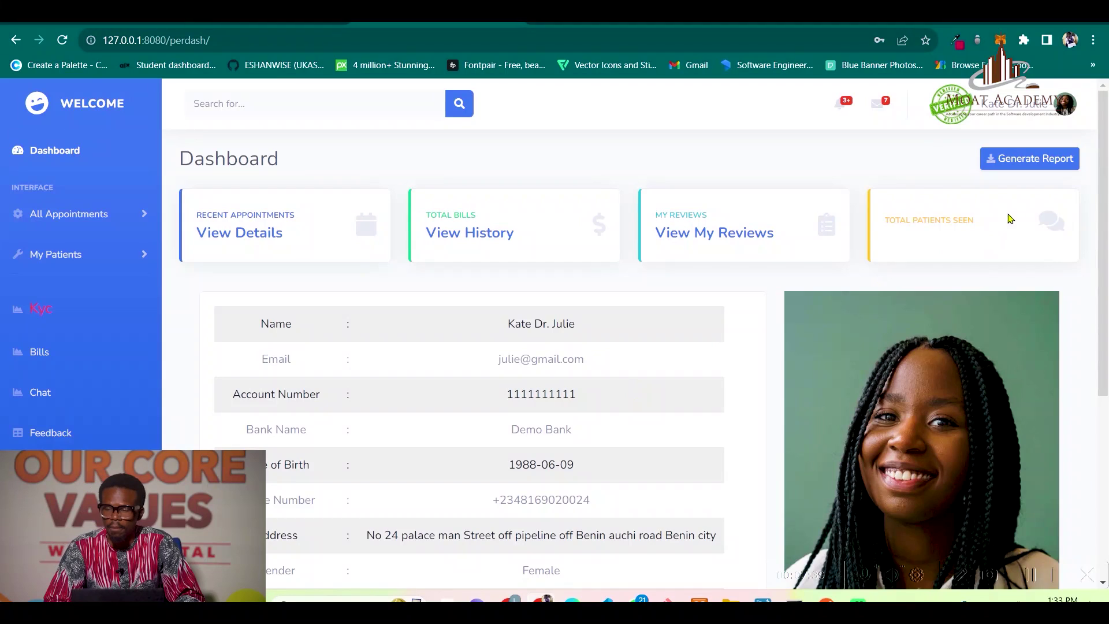
Log the doctor out from the account menu and confirm.
{"action": "left_click", "coordinate": [1066, 115]}
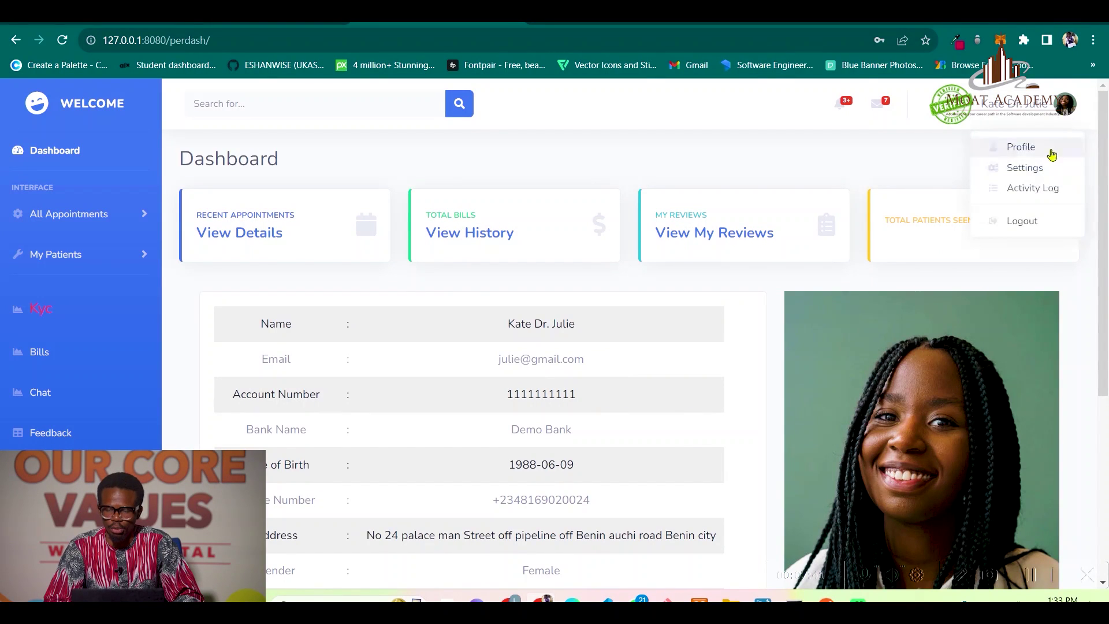
{"action": "left_click", "coordinate": [1031, 222]}
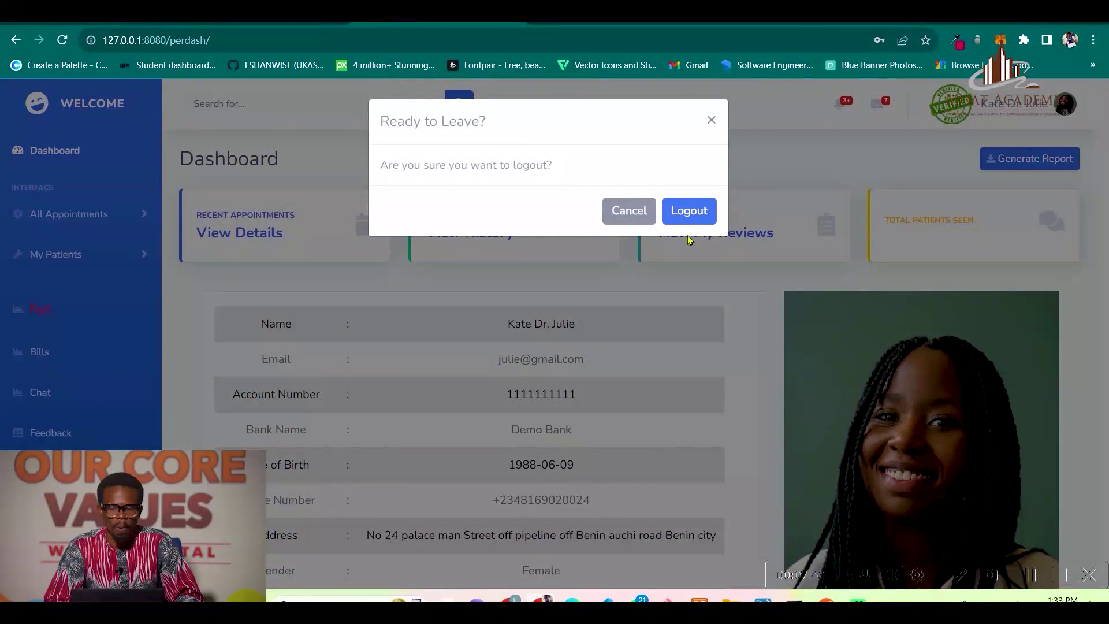
{"action": "left_click", "coordinate": [687, 212]}
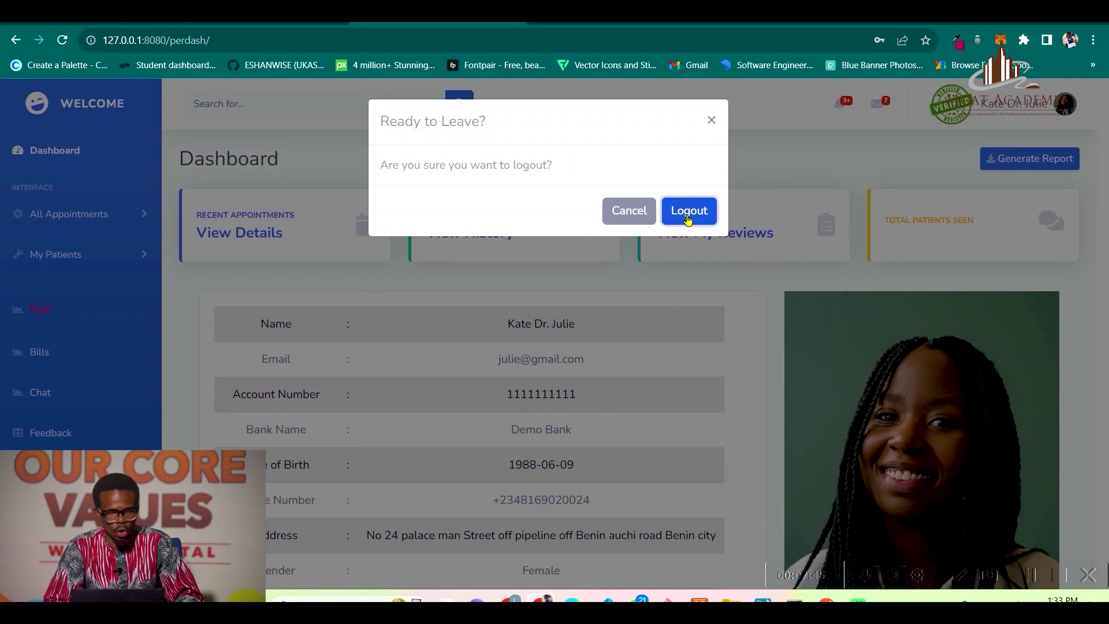